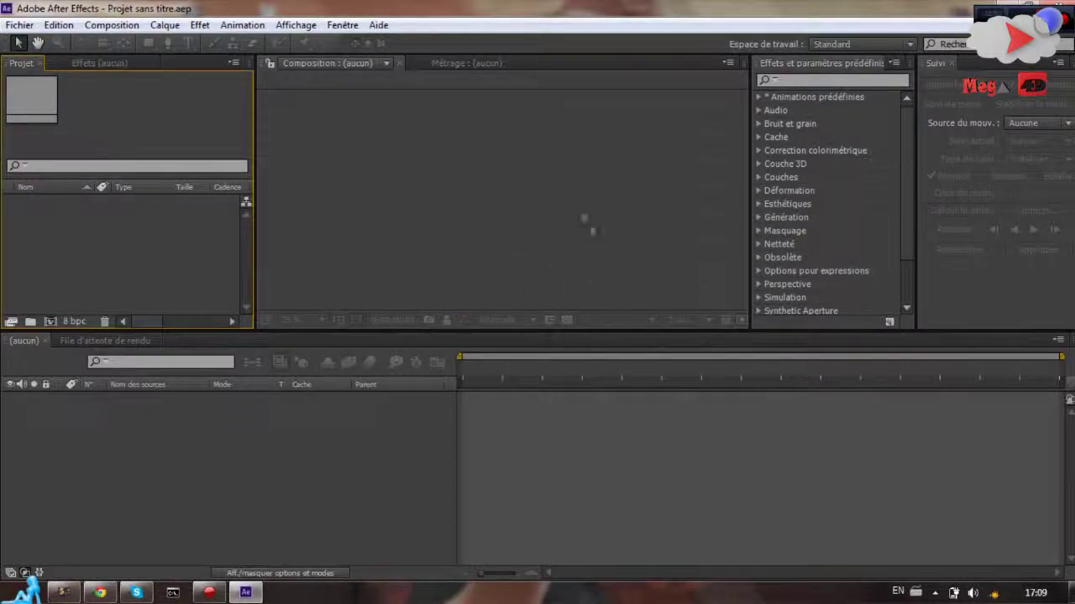
Import the MOV_0162 video footage from the Afters Effects folder in Documents
{"action": "double_click", "coordinate": [139, 270]}
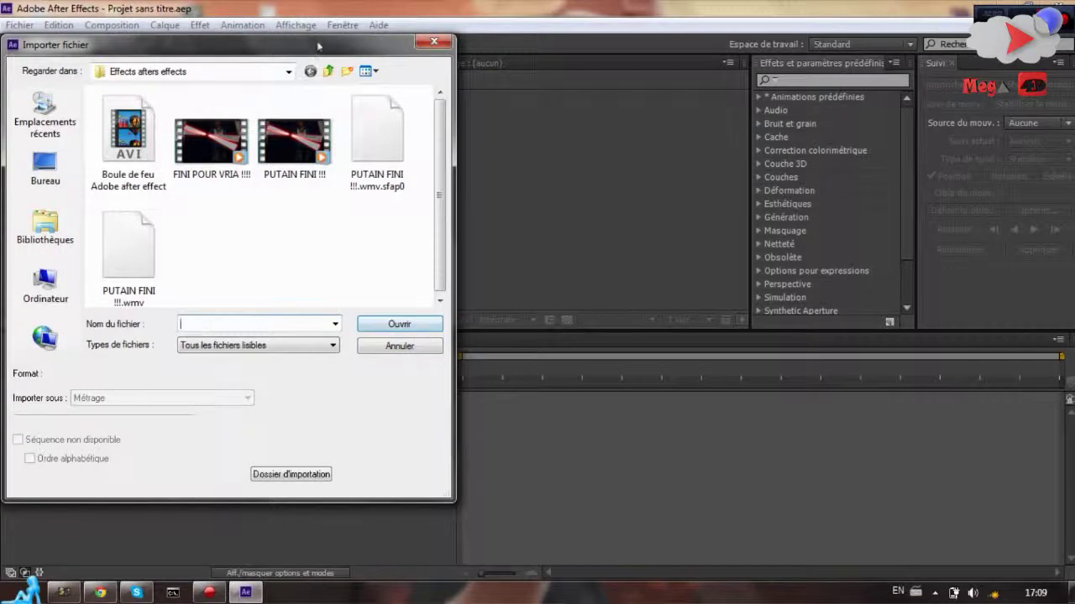
{"action": "left_click_drag", "start_coordinate": [319, 45], "coordinate": [596, 59]}
{"action": "left_click", "coordinate": [324, 244]}
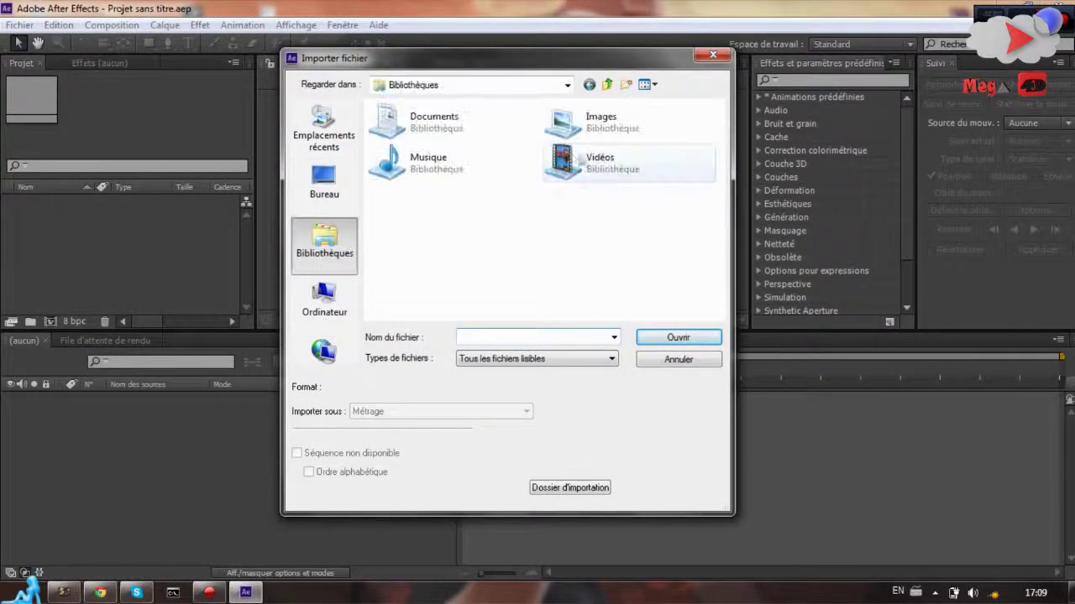
{"action": "double_click", "coordinate": [428, 122]}
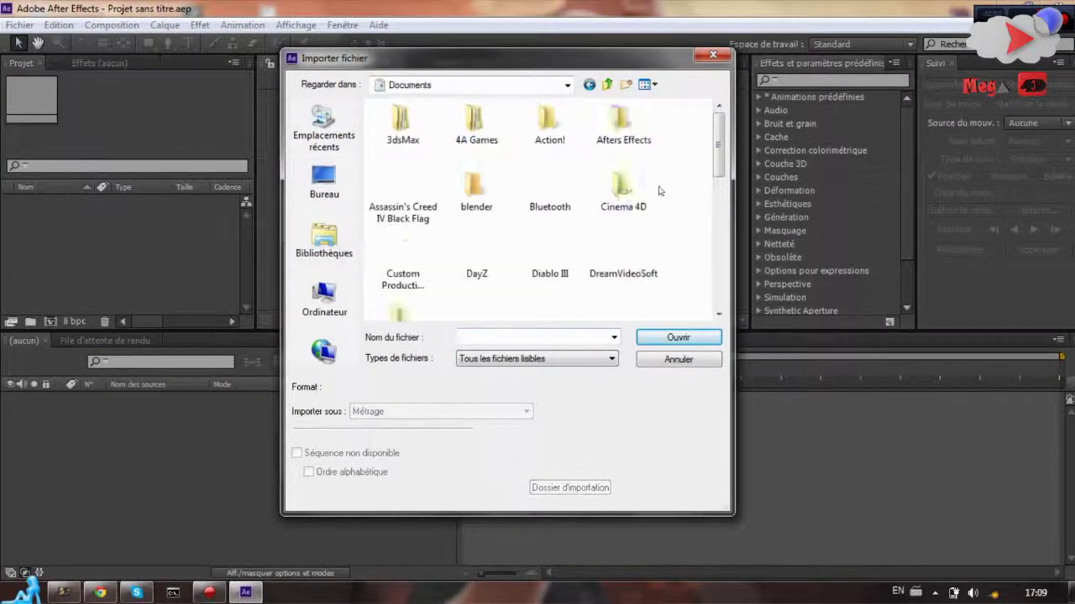
{"action": "double_click", "coordinate": [623, 126]}
{"action": "left_click_drag", "start_coordinate": [430, 244], "coordinate": [385, 229]}
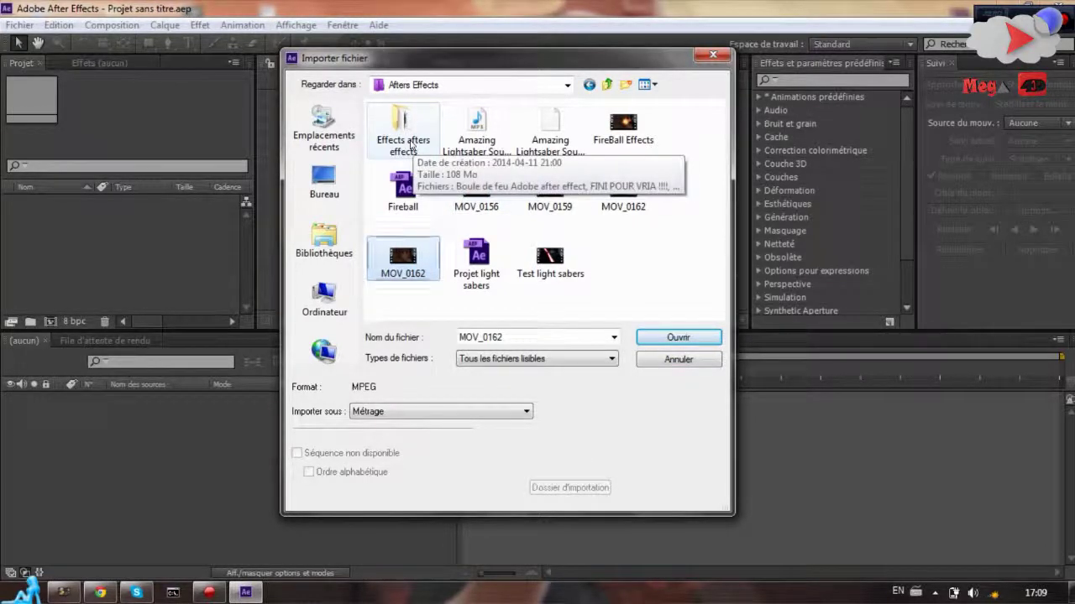
{"action": "left_click", "coordinate": [411, 148]}
{"action": "left_click", "coordinate": [407, 251]}
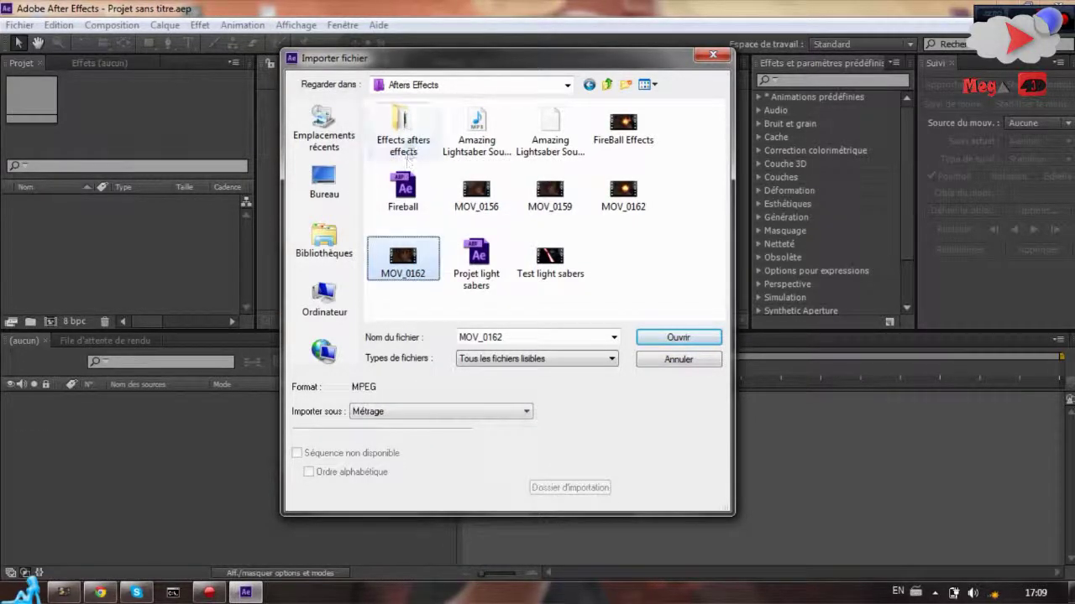
{"action": "left_click", "coordinate": [671, 337]}
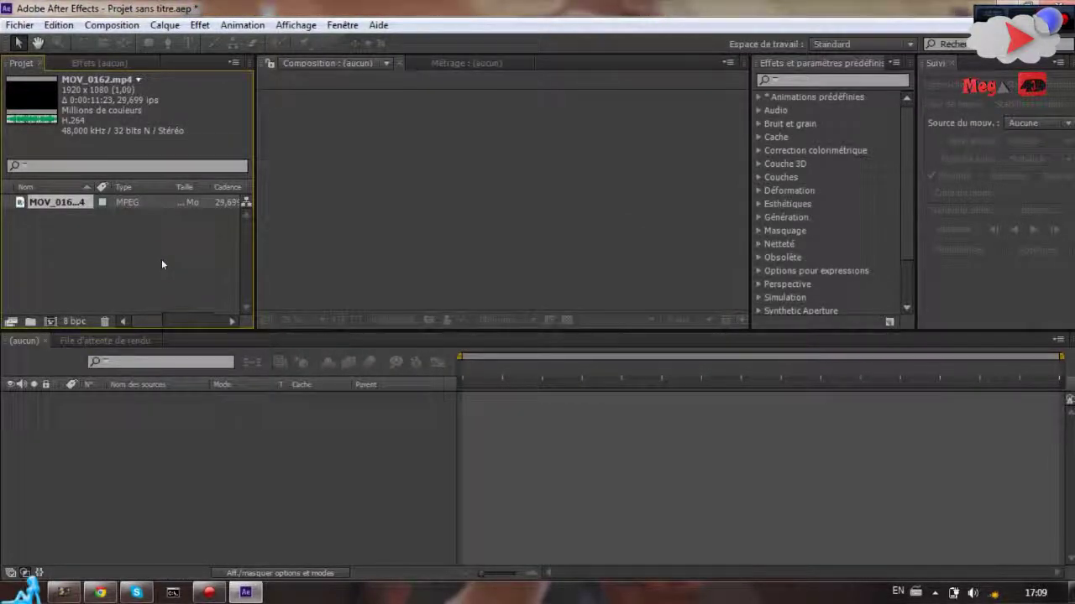
Import the "Boule de feu Adobe after effect" AVI clip from the Effects afters effects folder
{"action": "double_click", "coordinate": [114, 262]}
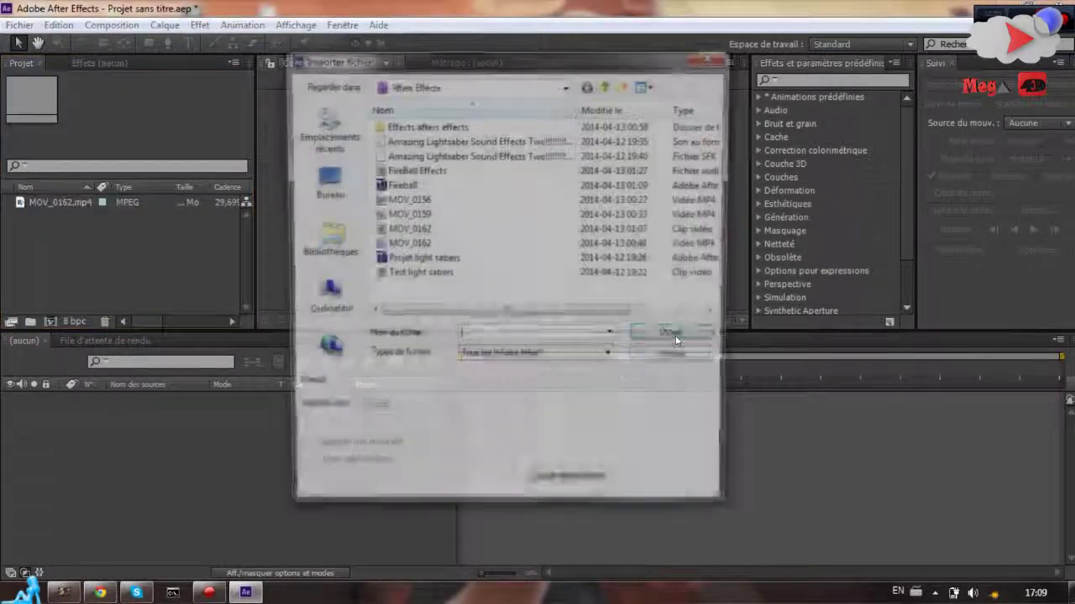
{"action": "double_click", "coordinate": [428, 128]}
{"action": "left_click", "coordinate": [398, 156]}
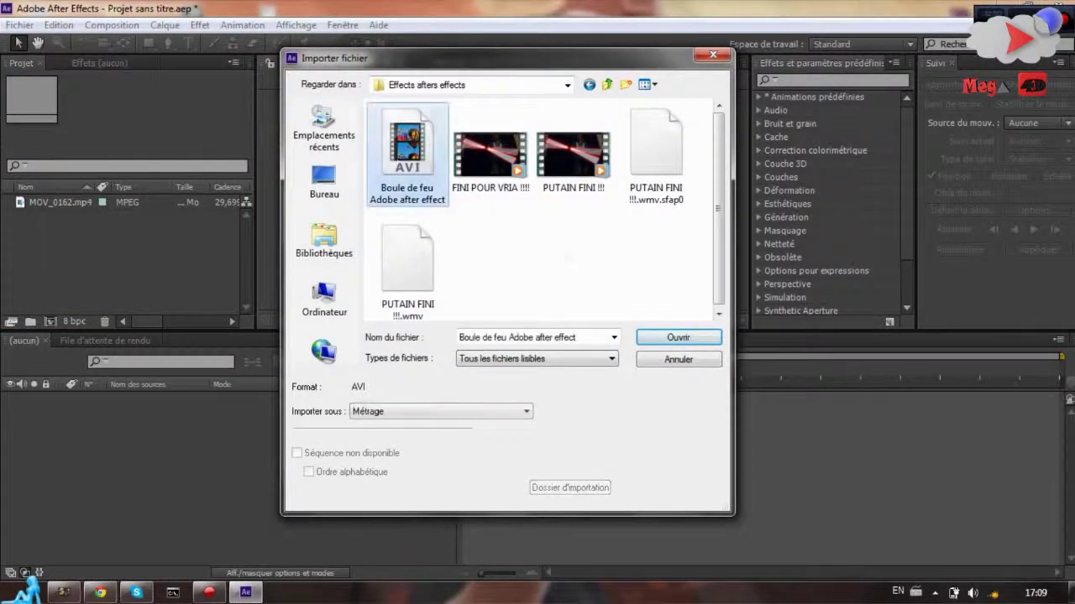
{"action": "left_click", "coordinate": [668, 335]}
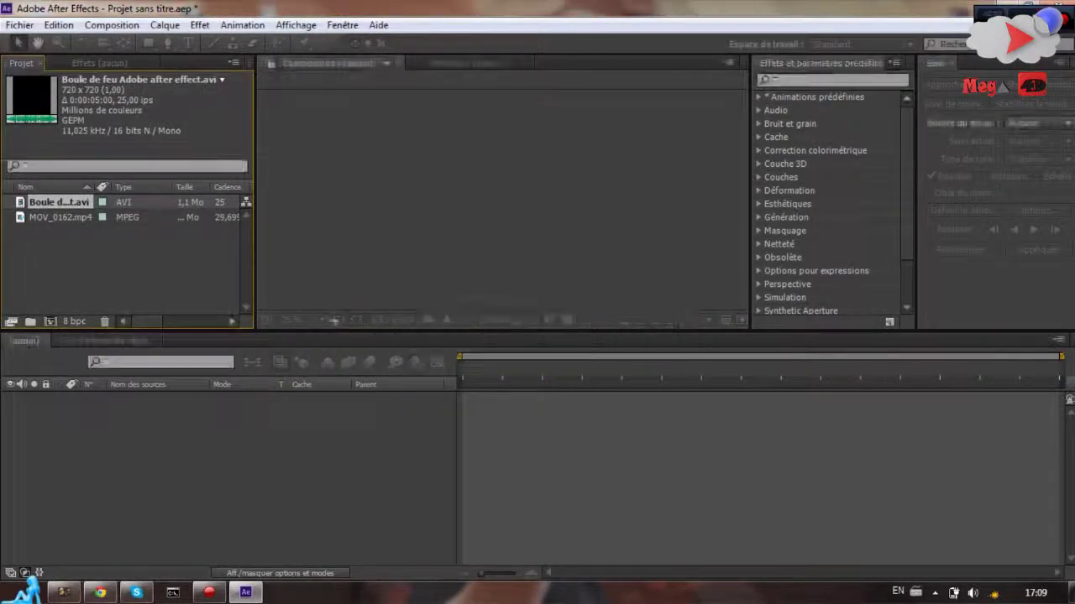
{"action": "left_click", "coordinate": [80, 218]}
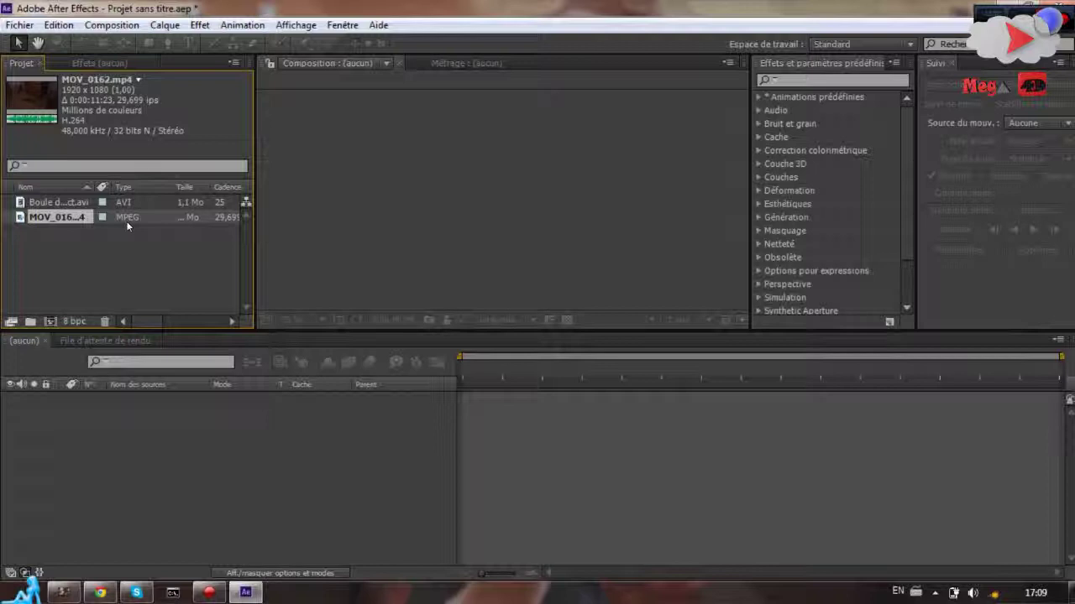
{"action": "left_click", "coordinate": [52, 201]}
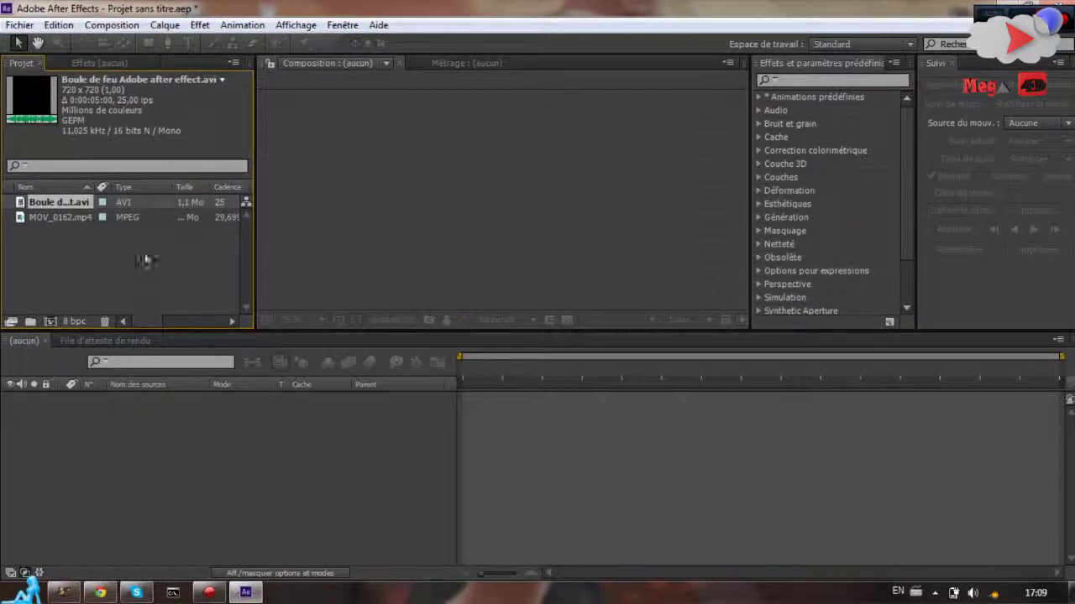
{"action": "left_click", "coordinate": [71, 217]}
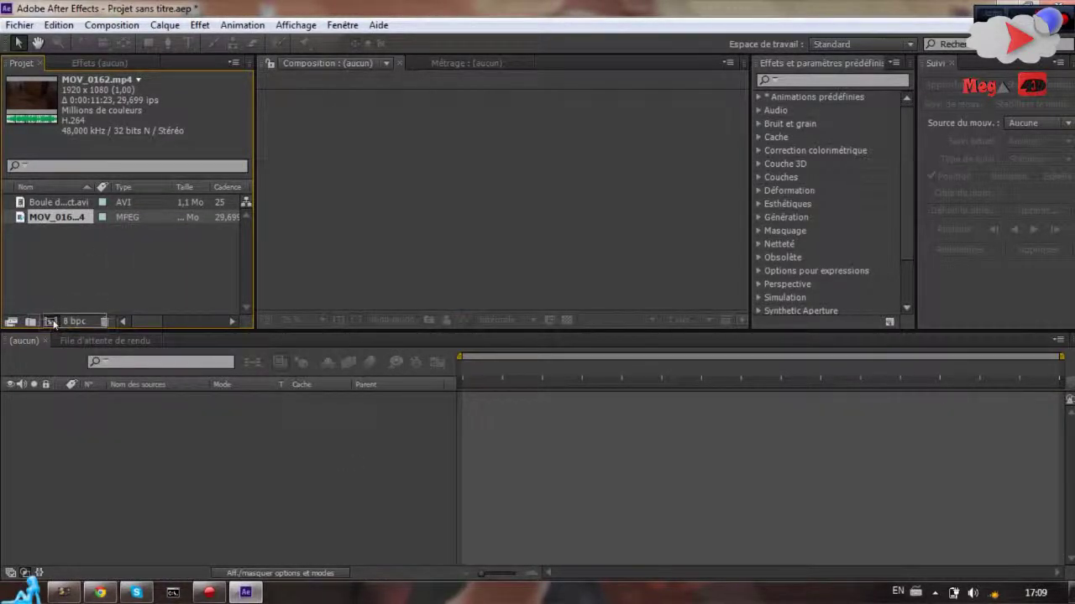
Rename the MOV_0162.mp4 footage as Main in the project
{"action": "double_click", "coordinate": [53, 219]}
{"action": "right_click", "coordinate": [53, 218]}
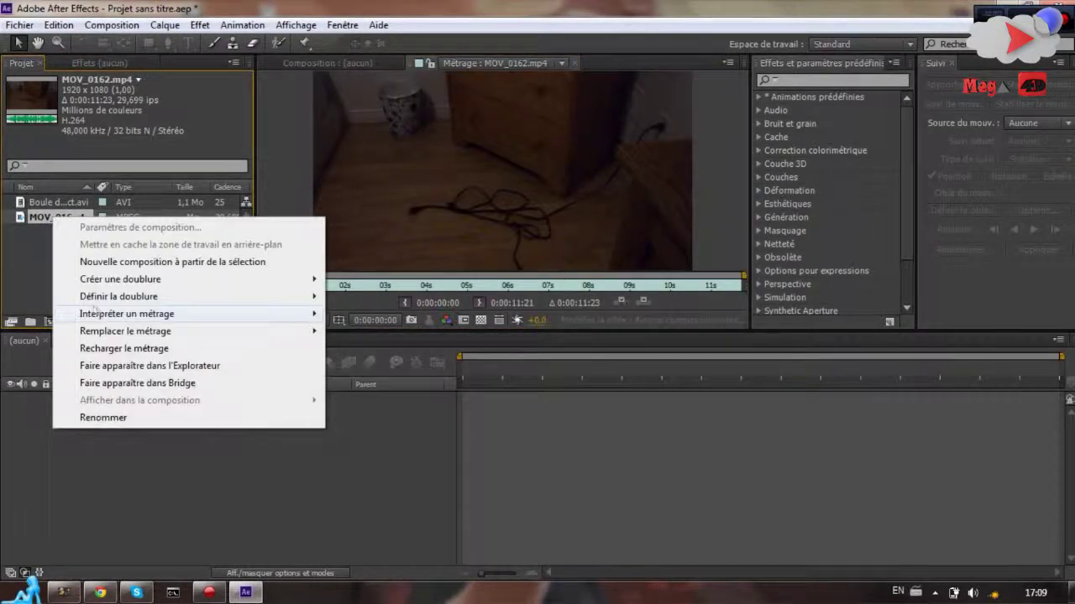
{"action": "left_click", "coordinate": [117, 423]}
{"action": "type", "text": "Mai"}
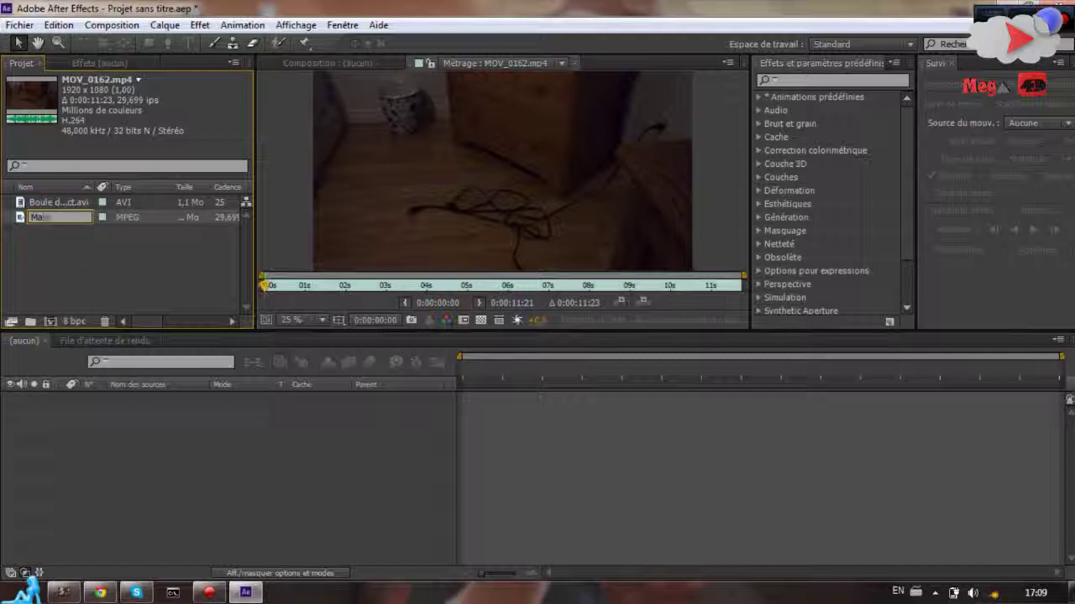
{"action": "type", "text": "n"}
{"action": "key", "text": "Return"}
Rename the "Boule de feu Adobe after effect" AVI clip as Fireball in the project
{"action": "right_click", "coordinate": [68, 202]}
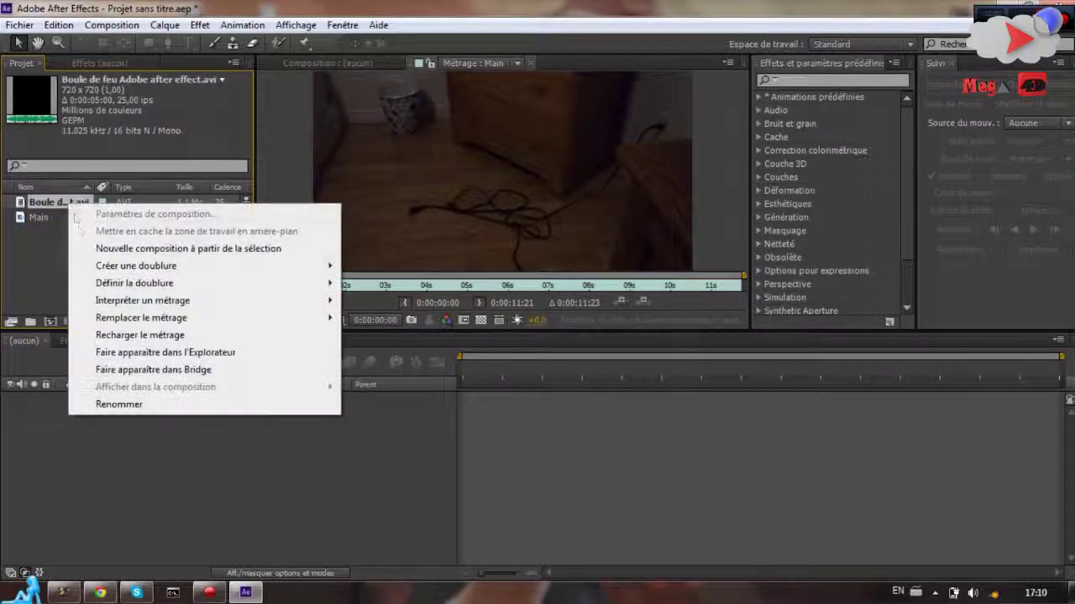
{"action": "left_click", "coordinate": [120, 405]}
{"action": "type", "text": "Fire"}
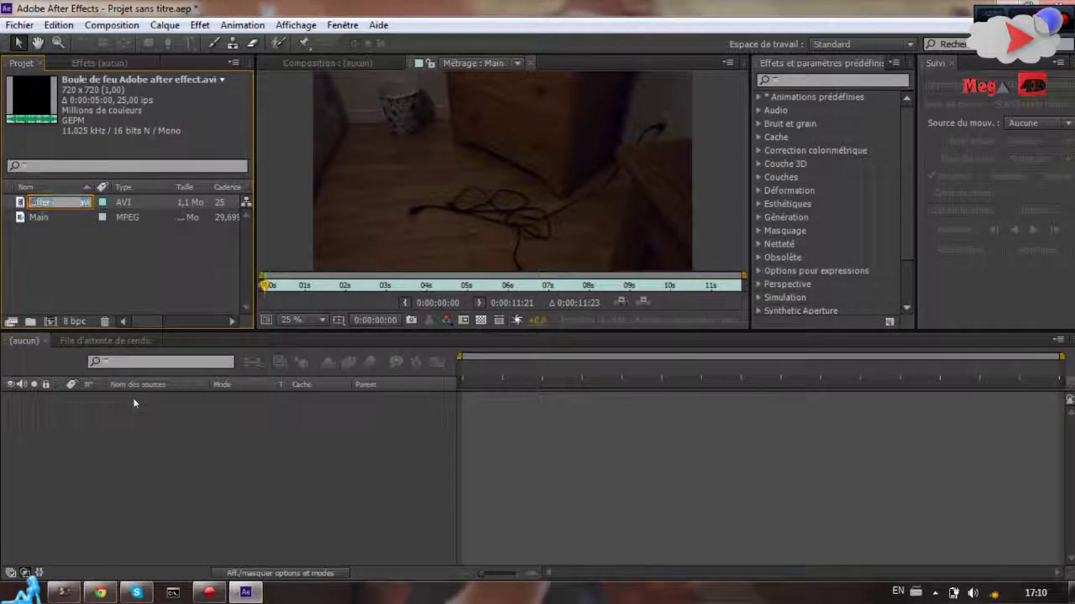
{"action": "type", "text": "ball"}
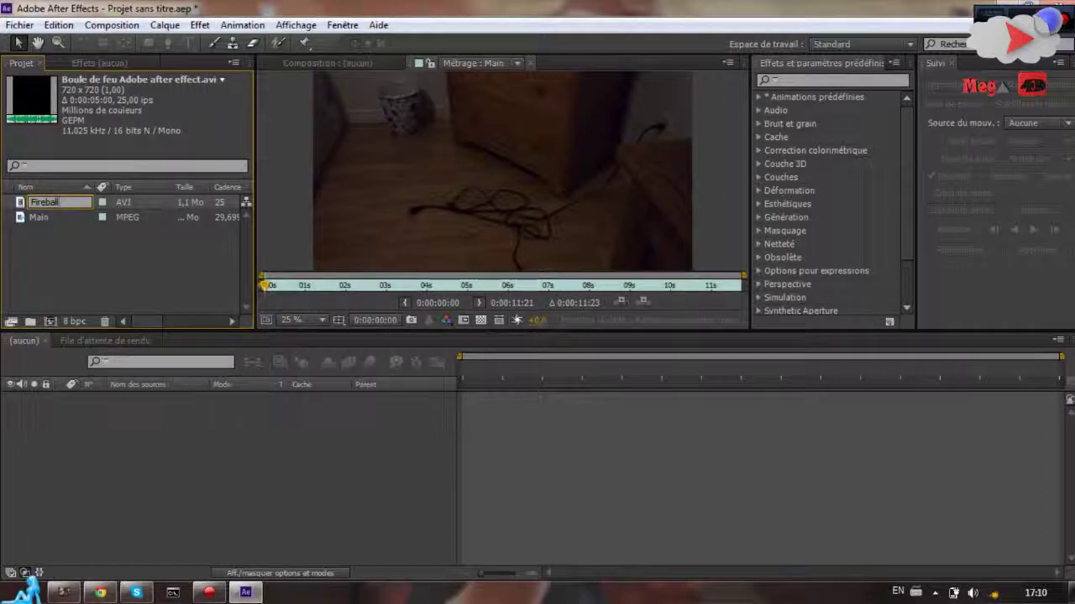
{"action": "left_click", "coordinate": [126, 287]}
Create a composition from the untrimmed Main footage
{"action": "left_click_drag", "start_coordinate": [38, 218], "coordinate": [50, 320]}
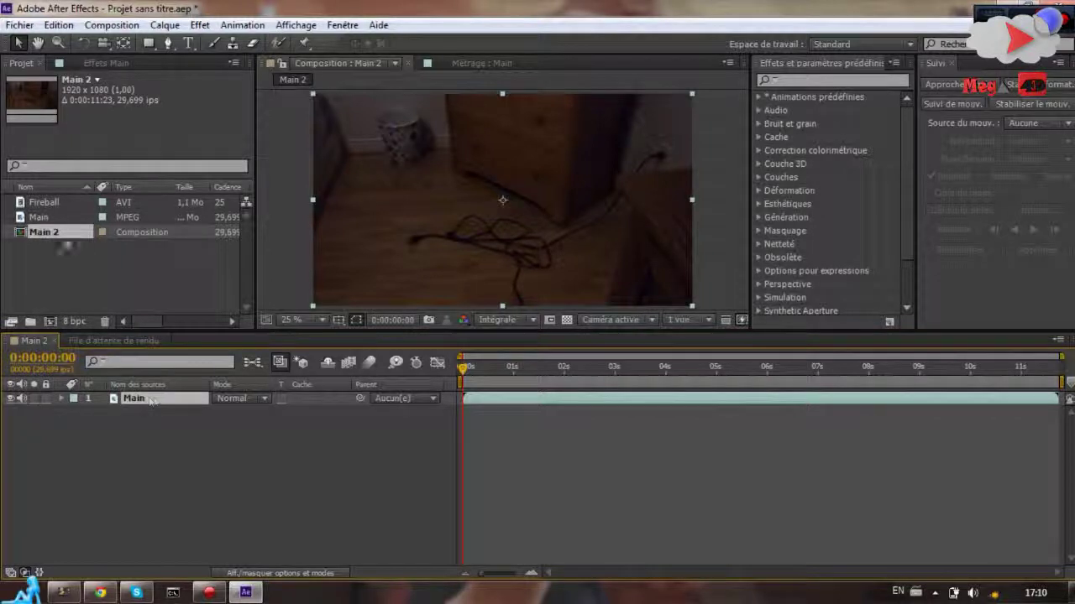
Open the Main footage for viewing and set its in point at 0:00:03:16
{"action": "left_click", "coordinate": [38, 217]}
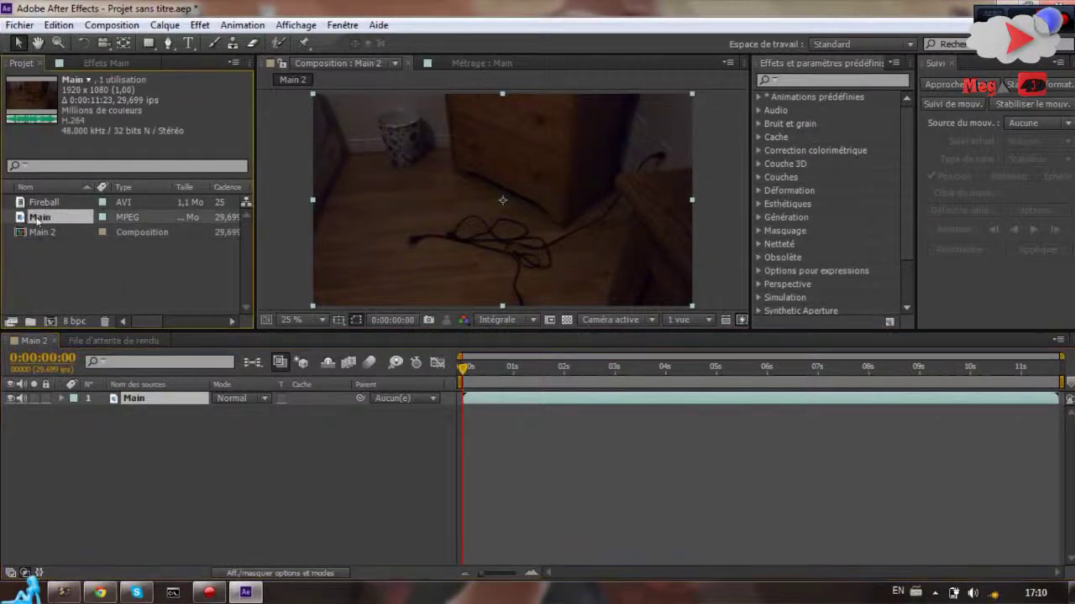
{"action": "double_click", "coordinate": [38, 218]}
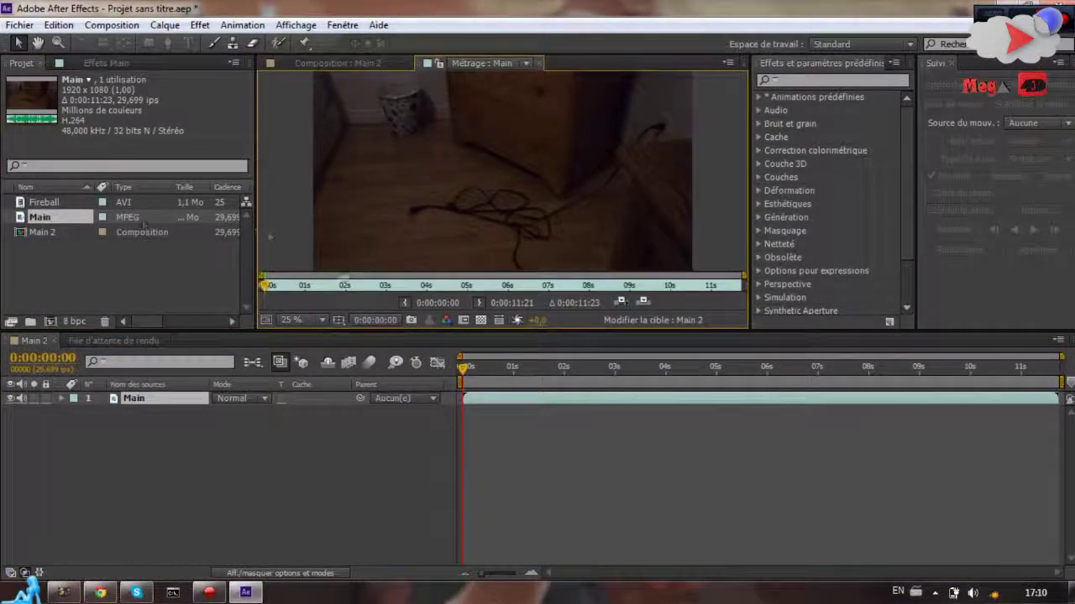
{"action": "left_click_drag", "start_coordinate": [267, 286], "coordinate": [451, 288]}
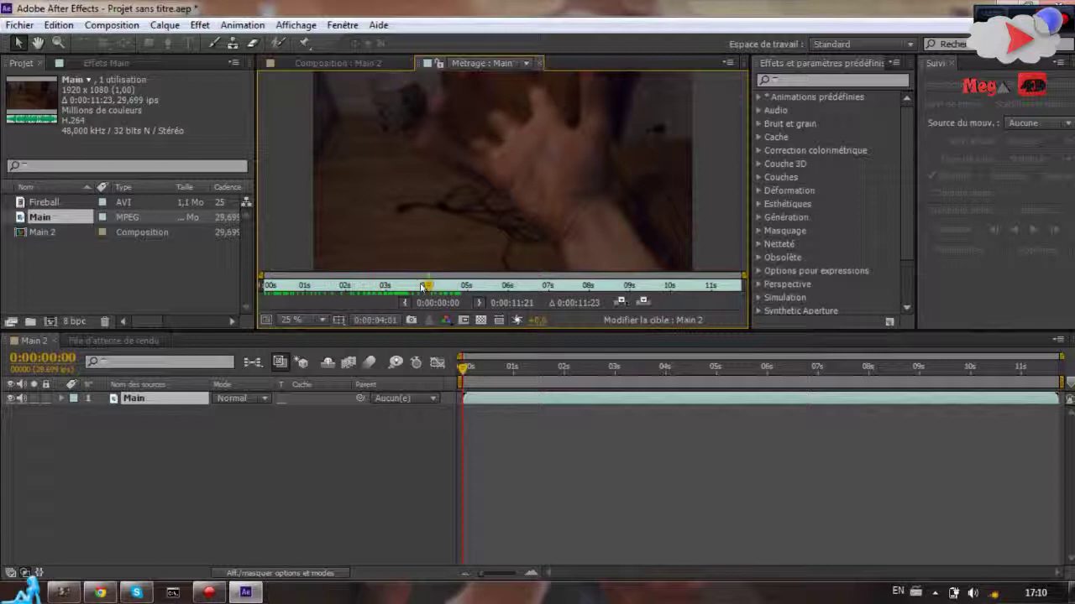
{"action": "left_click", "coordinate": [422, 288]}
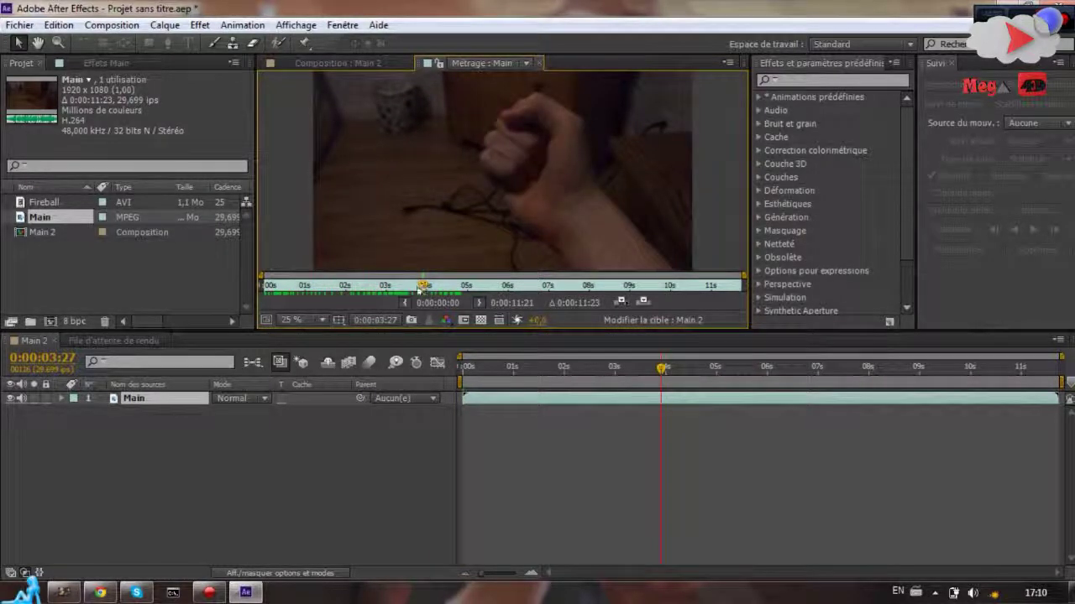
{"action": "left_click_drag", "start_coordinate": [418, 290], "coordinate": [407, 288]}
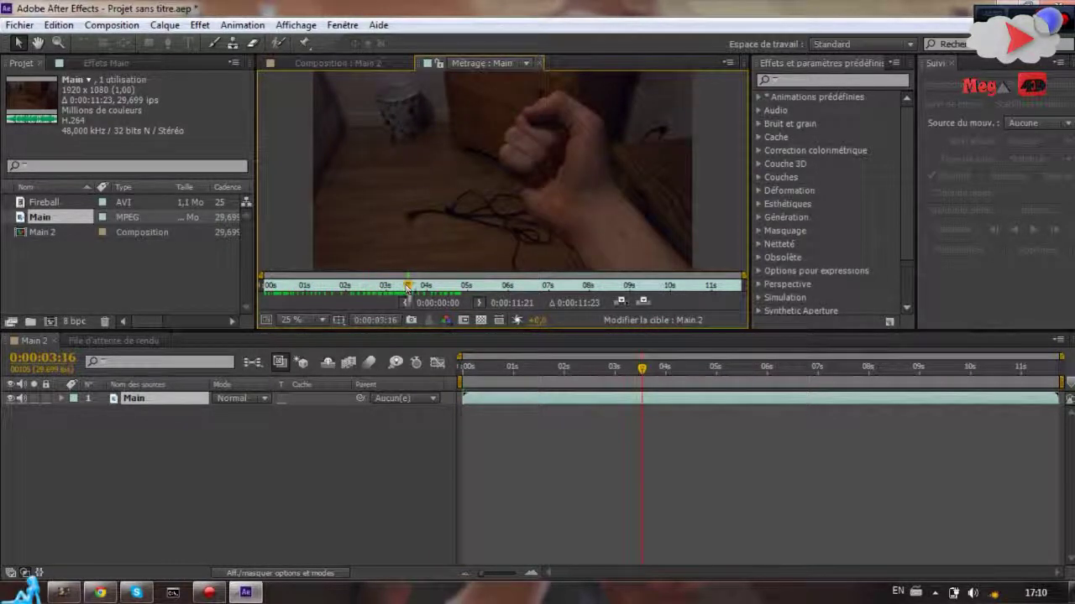
{"action": "left_click", "coordinate": [404, 303]}
Set the out point of the Main footage at 0:00:10:24
{"action": "left_click", "coordinate": [408, 288]}
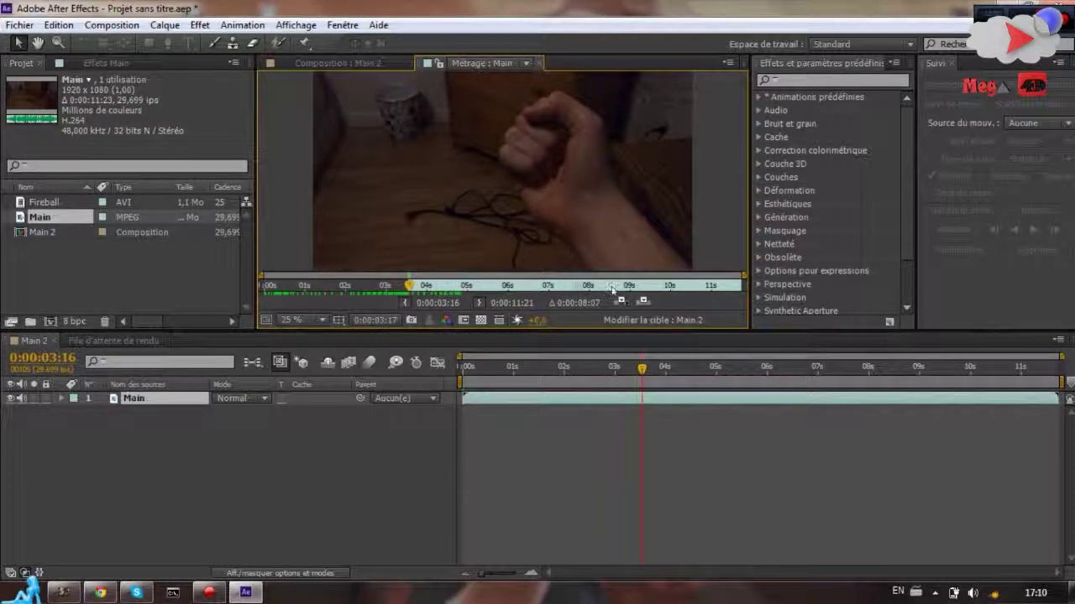
{"action": "left_click_drag", "start_coordinate": [613, 290], "coordinate": [702, 285]}
{"action": "left_click", "coordinate": [479, 302]}
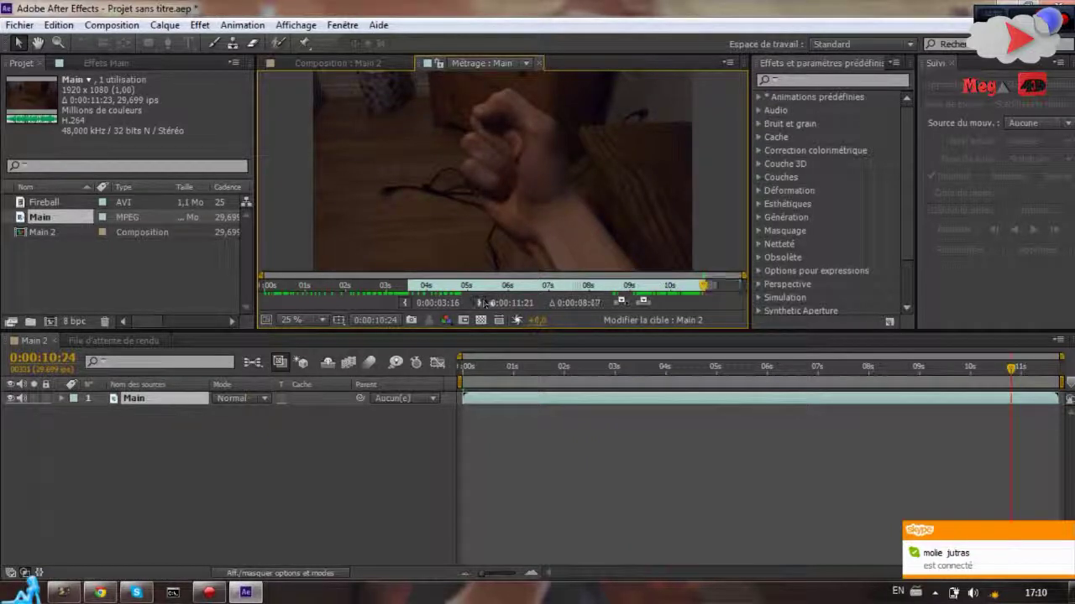
Try to replace the Main layer in the Main 2 composition with the trimmed Main footage
{"action": "left_click", "coordinate": [202, 399]}
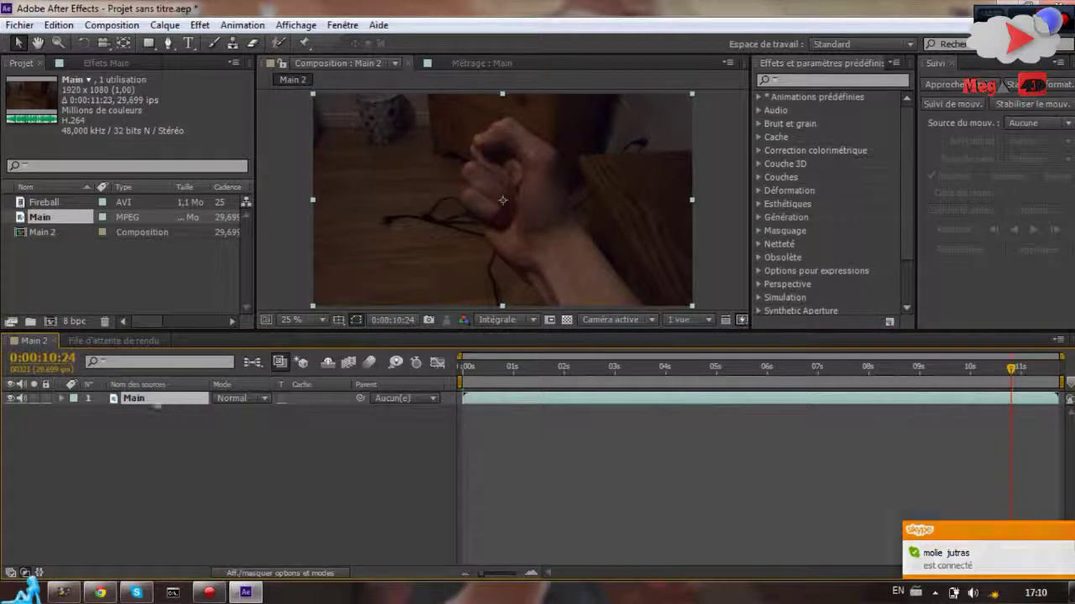
{"action": "key", "text": "Return"}
{"action": "key", "text": "Delete"}
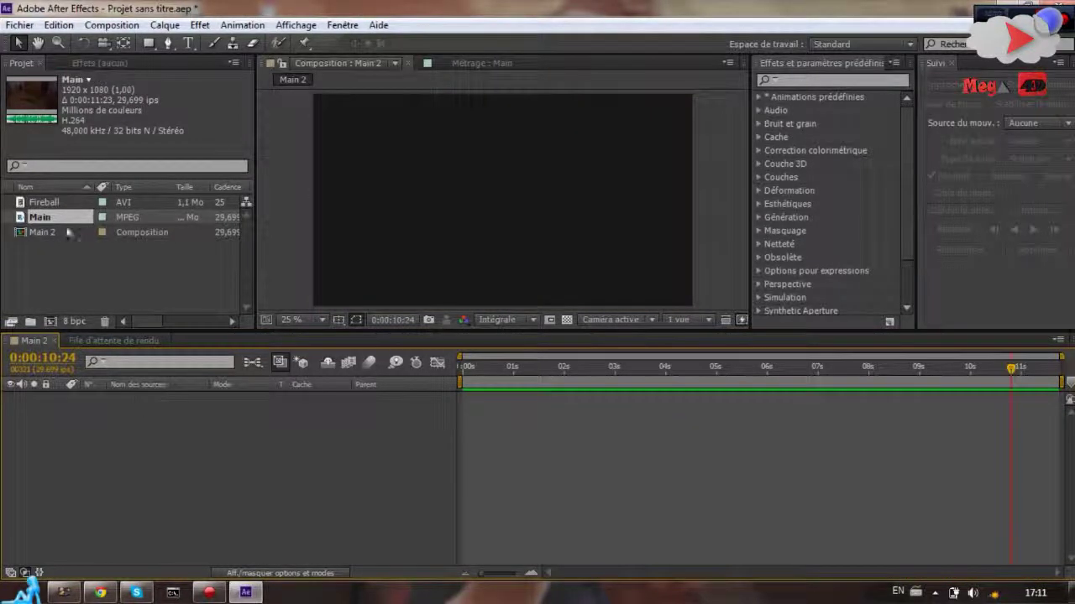
{"action": "left_click_drag", "start_coordinate": [46, 219], "coordinate": [215, 410]}
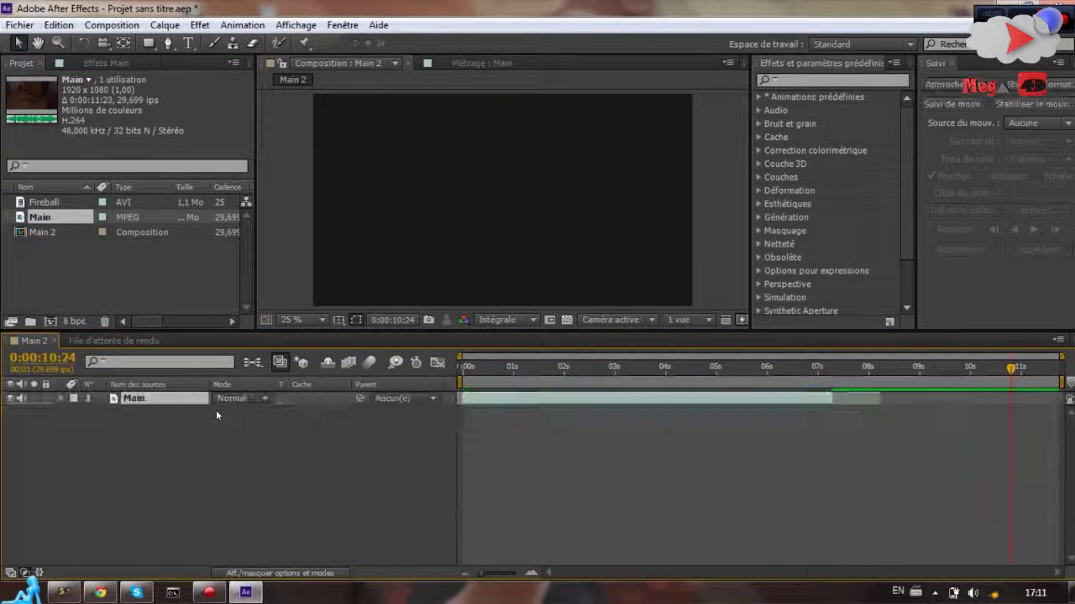
{"action": "key", "text": "Delete"}
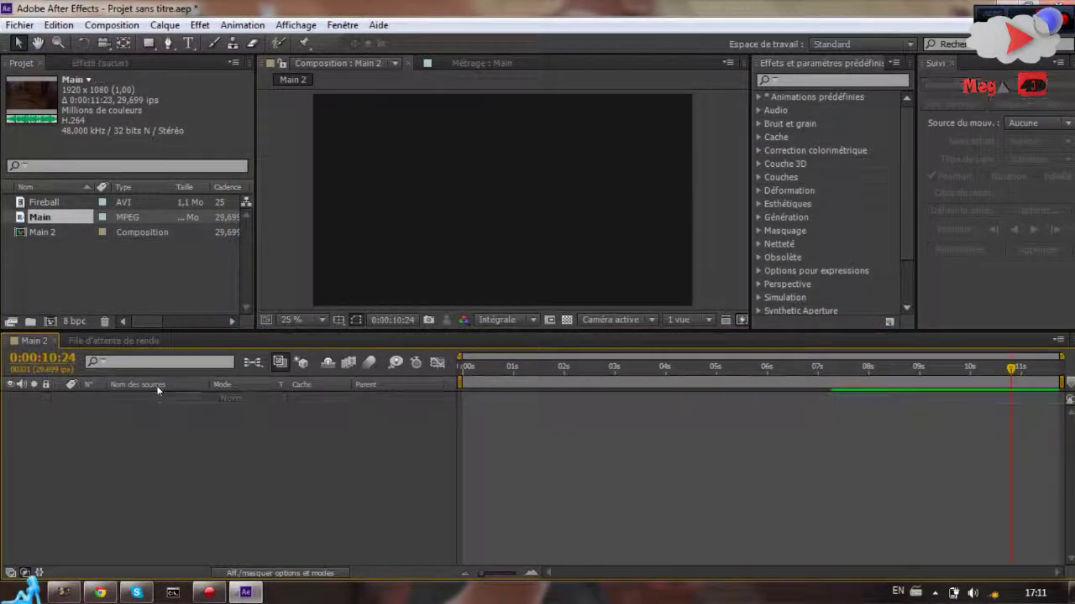
Create a new composition from the trimmed Main footage and delete the Main 2 composition
{"action": "left_click_drag", "start_coordinate": [40, 216], "coordinate": [43, 235]}
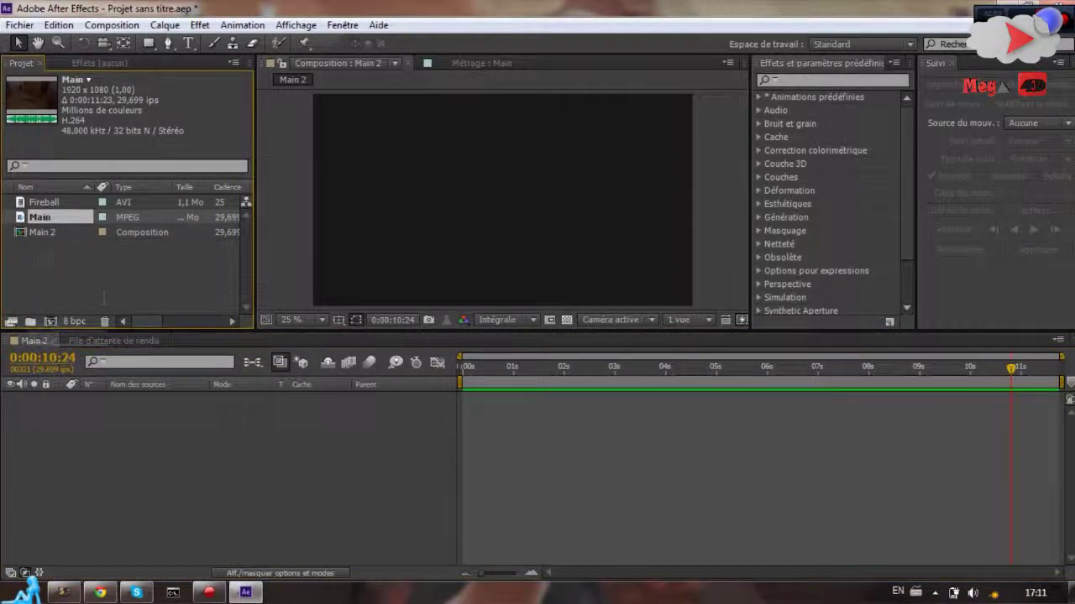
{"action": "left_click_drag", "start_coordinate": [51, 322], "coordinate": [50, 322]}
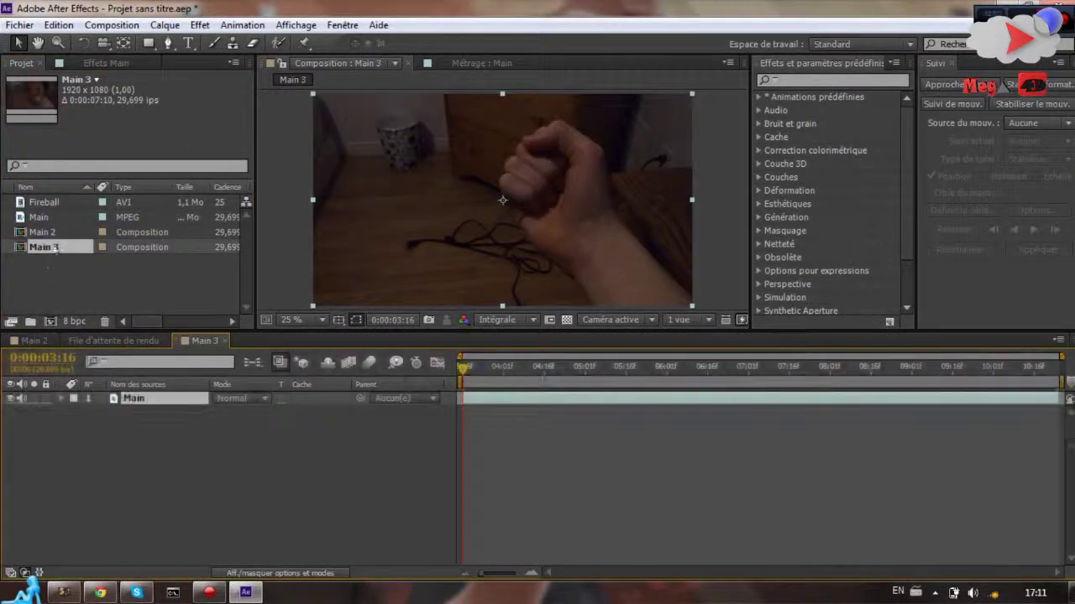
{"action": "left_click", "coordinate": [43, 234]}
{"action": "key", "text": "Delete"}
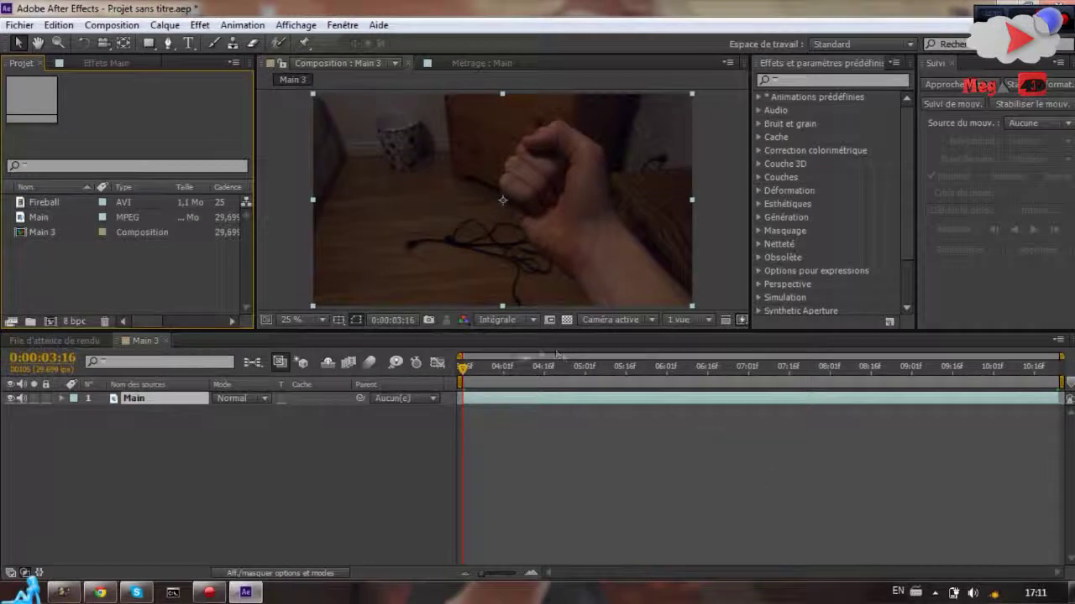
Add the Fireball clip to the Main 3 composition as a layer beneath Main, starting at the composition's beginning
{"action": "mouse_move", "coordinate": [466, 367]}
{"action": "left_mouse_down"}
{"action": "mouse_move", "coordinate": [559, 372]}
{"action": "mouse_move", "coordinate": [454, 366]}
{"action": "left_mouse_up"}
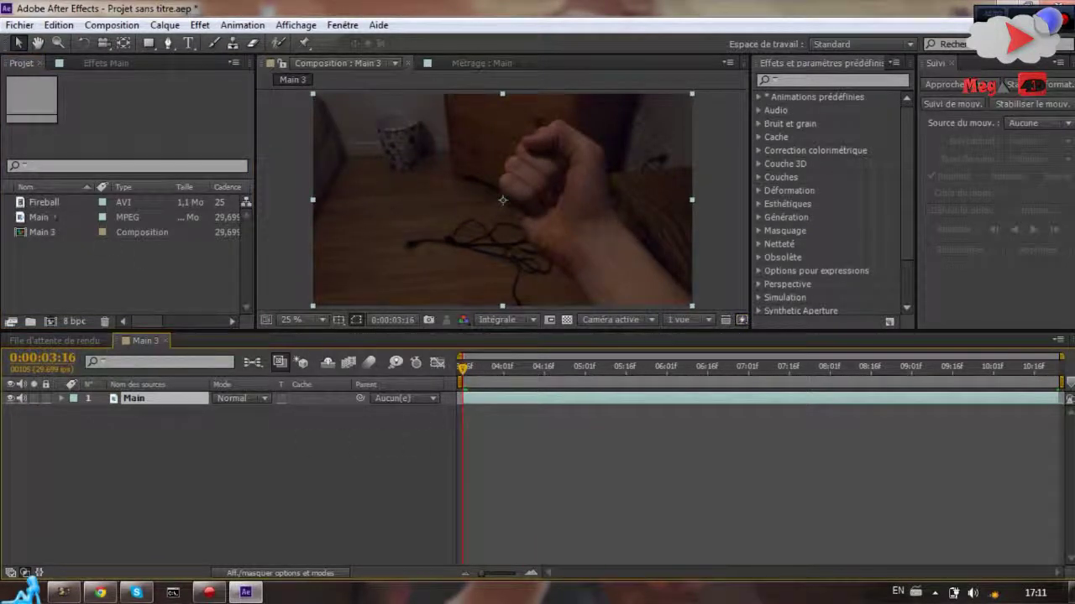
{"action": "left_click", "coordinate": [38, 204]}
{"action": "left_click_drag", "start_coordinate": [144, 330], "coordinate": [156, 406]}
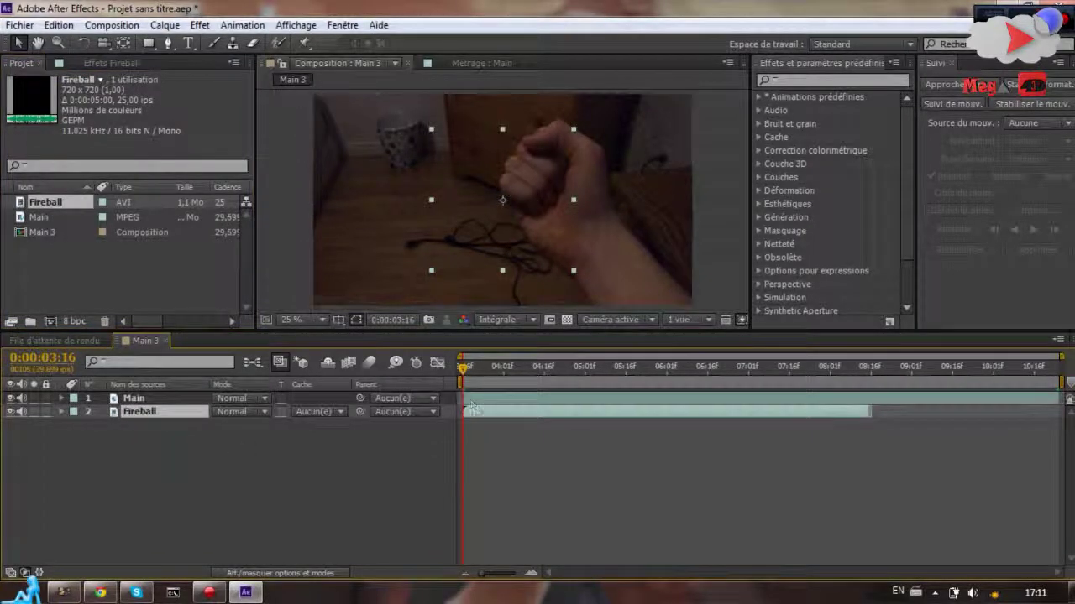
Shift the Fireball layer to start at 0:00:04:17 and enlarge it to roughly the frame's height
{"action": "left_click_drag", "start_coordinate": [462, 370], "coordinate": [547, 372]}
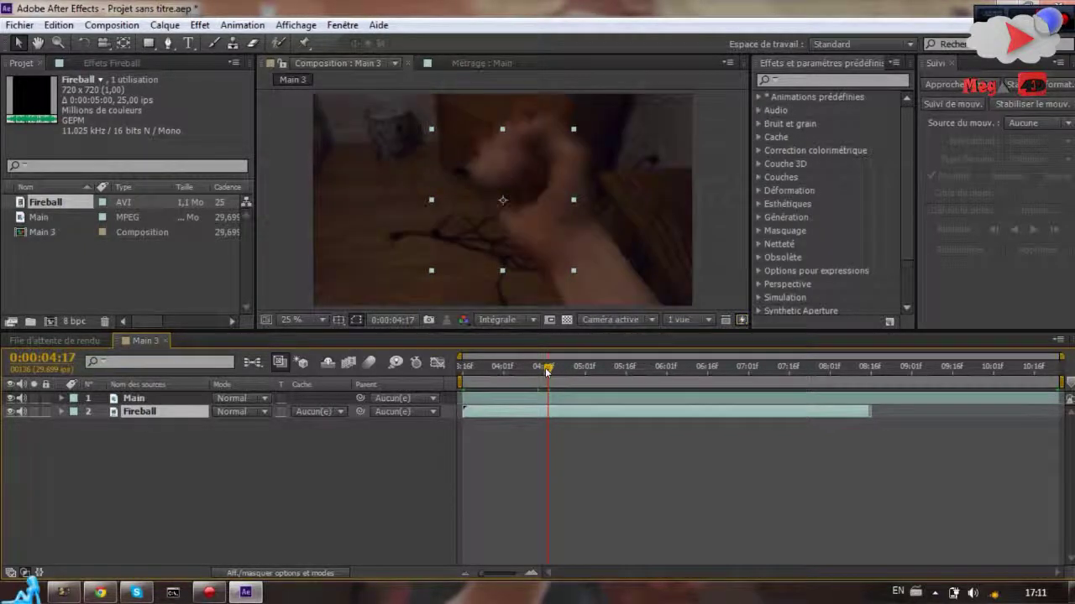
{"action": "left_click_drag", "start_coordinate": [563, 413], "coordinate": [636, 415]}
{"action": "left_click_drag", "start_coordinate": [573, 271], "coordinate": [652, 330]}
{"action": "left_click", "coordinate": [568, 369]}
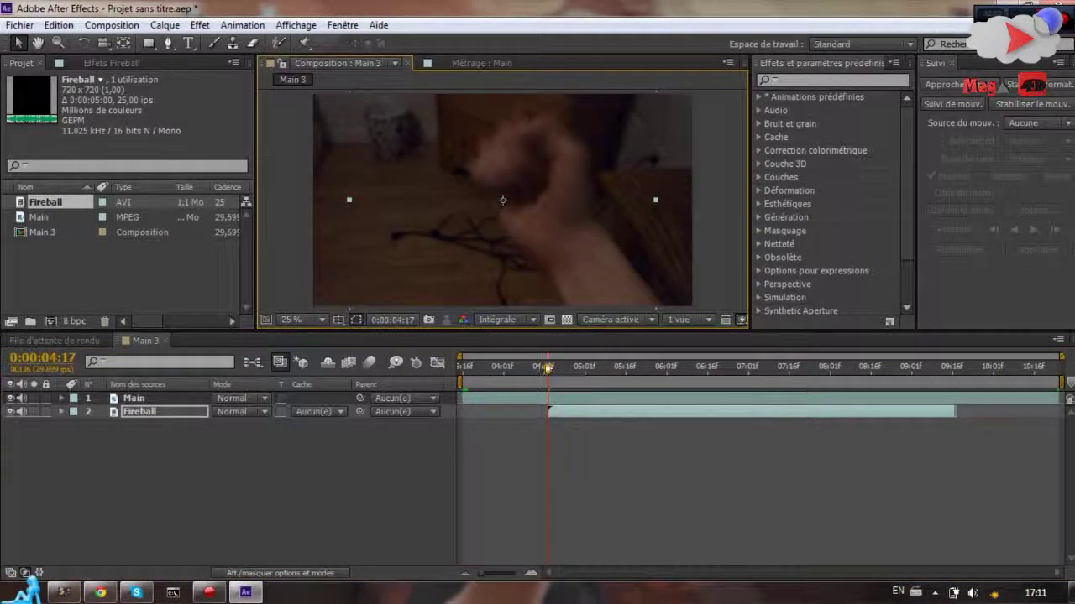
{"action": "left_click_drag", "start_coordinate": [568, 372], "coordinate": [547, 370]}
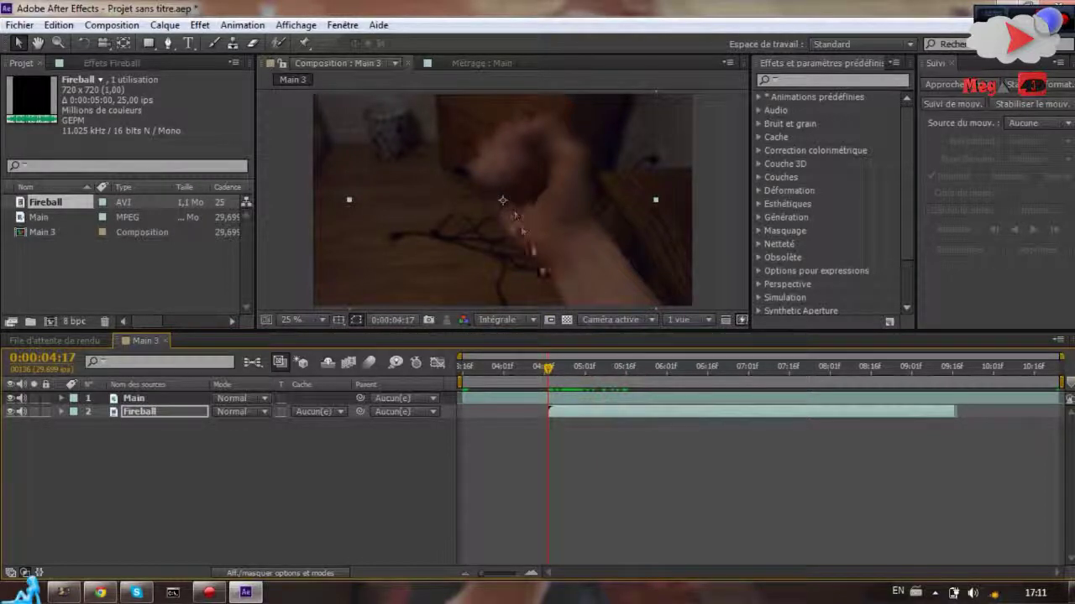
Move the Fireball layer above Main and set its blending mode to Addition
{"action": "left_click", "coordinate": [143, 412]}
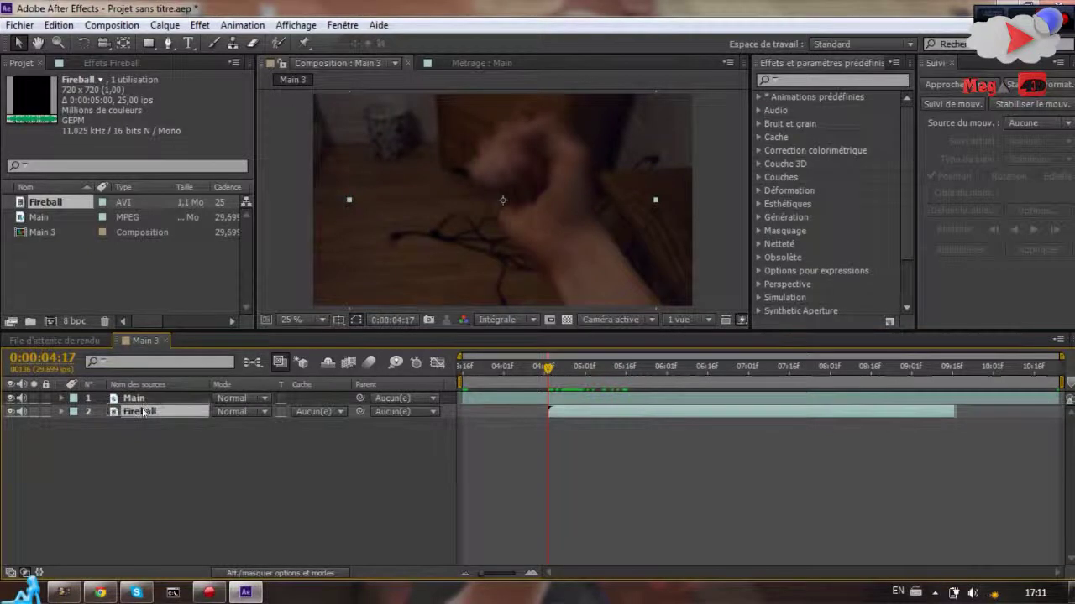
{"action": "left_click_drag", "start_coordinate": [143, 410], "coordinate": [148, 391]}
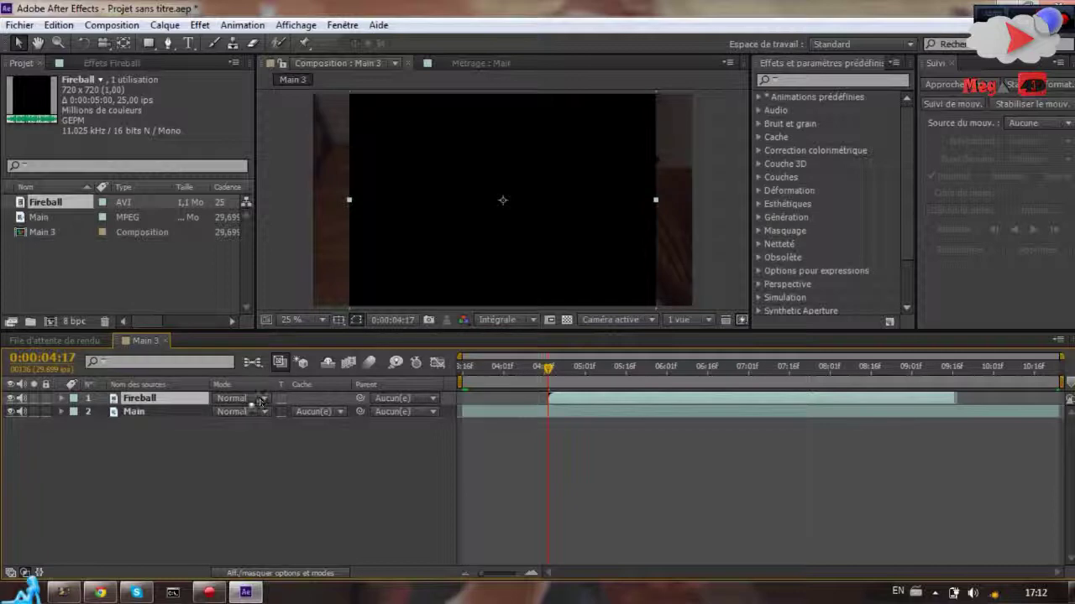
{"action": "left_click", "coordinate": [249, 573]}
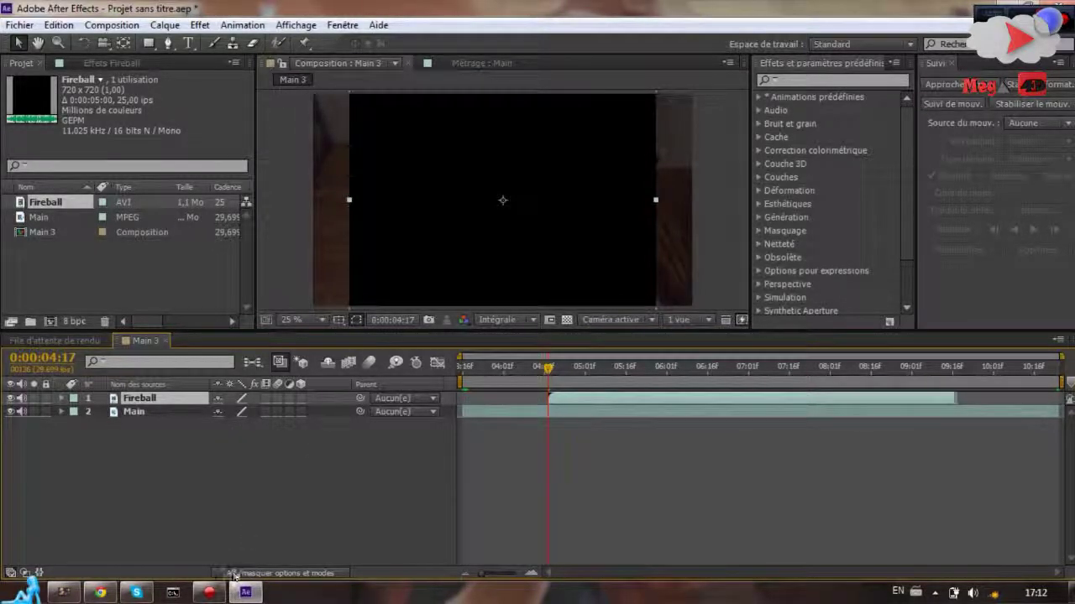
{"action": "left_click", "coordinate": [281, 574]}
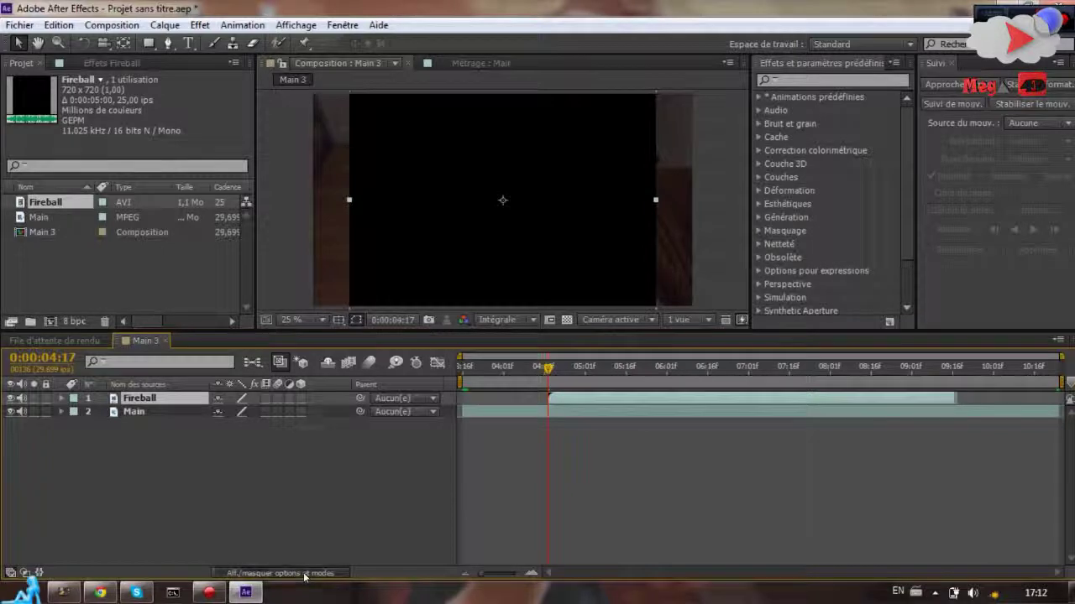
{"action": "double_click", "coordinate": [266, 399]}
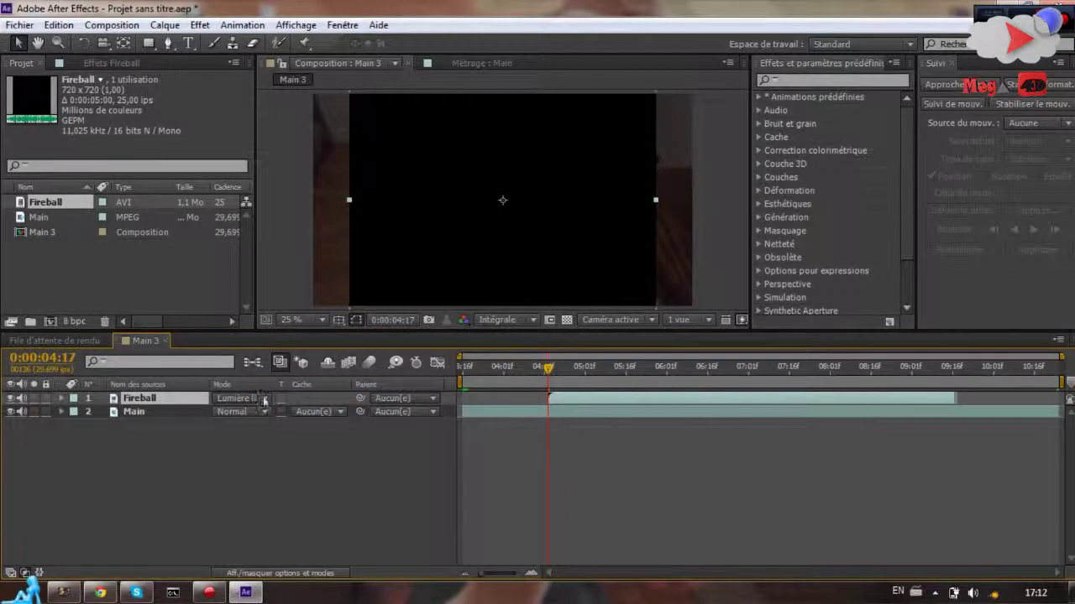
{"action": "left_click", "coordinate": [262, 399]}
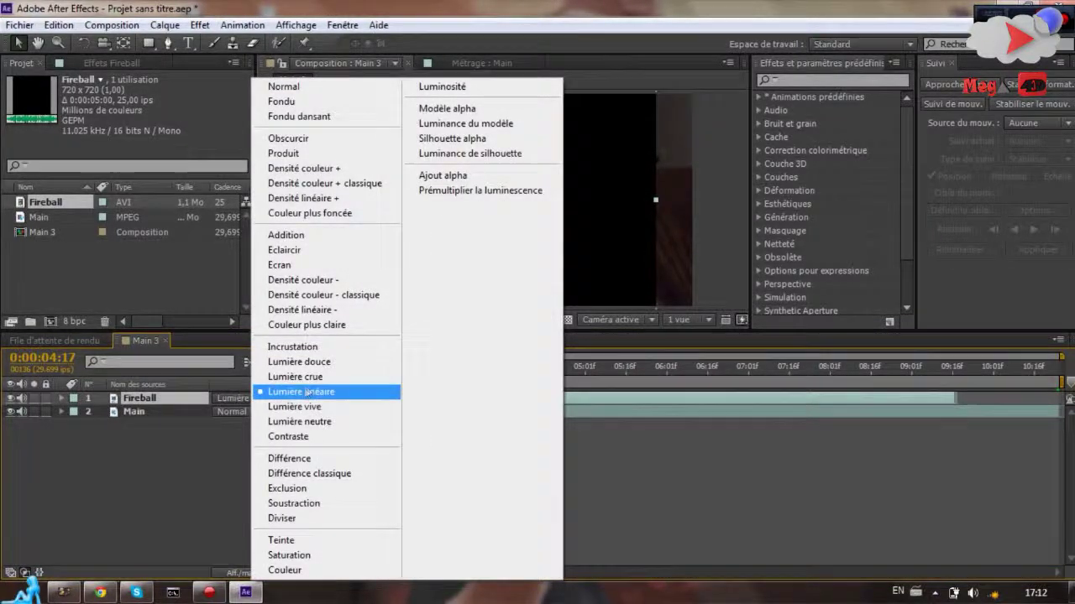
{"action": "left_click", "coordinate": [297, 236]}
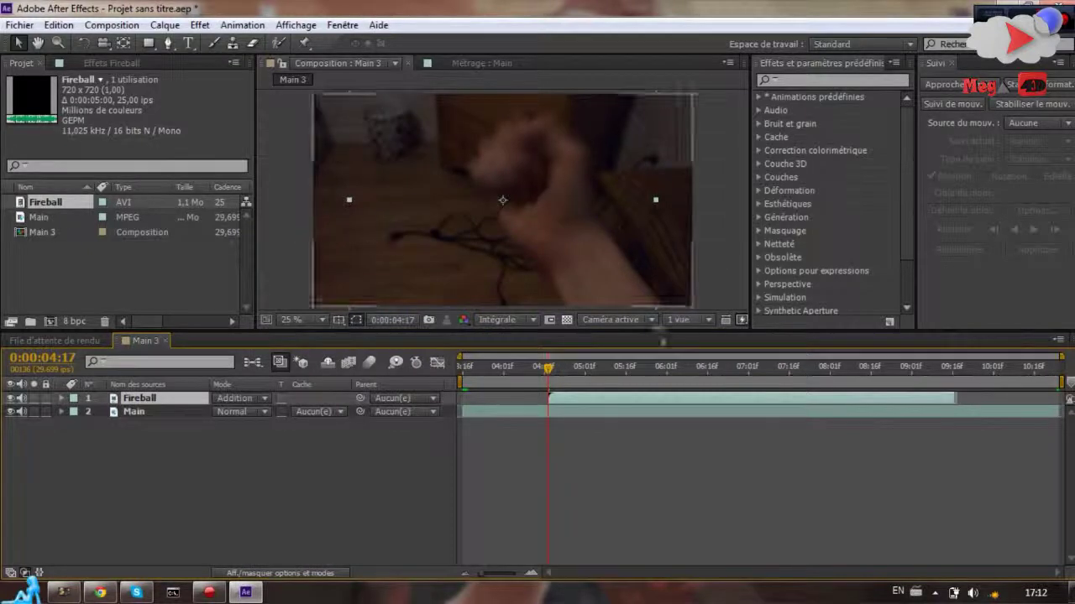
Preview the blended fireball over the opening hand from 0:00:04:17, then return to that time
{"action": "left_click", "coordinate": [636, 470]}
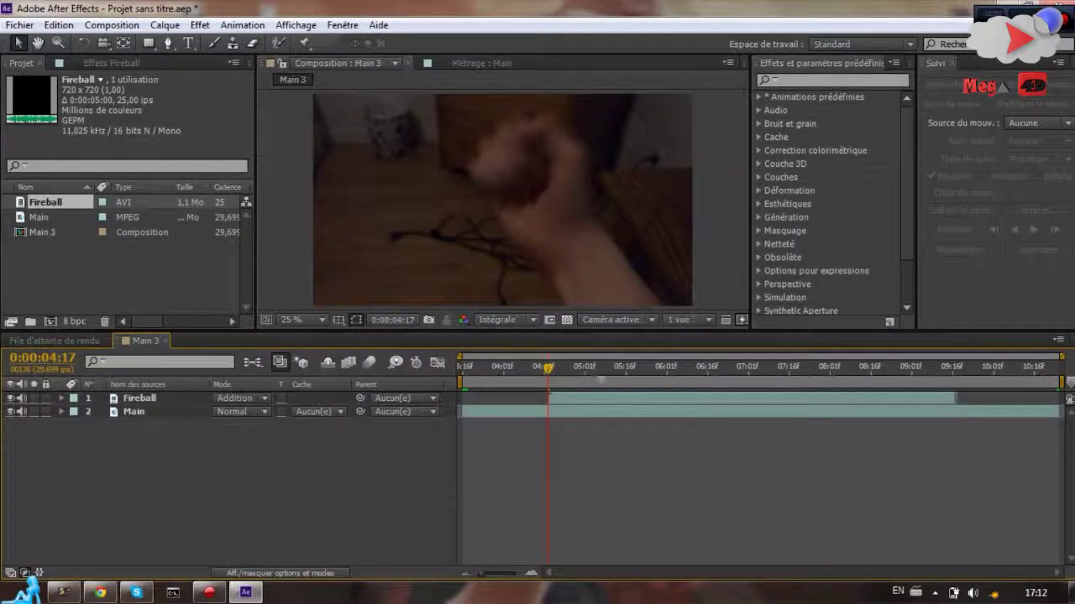
{"action": "key", "text": "space"}
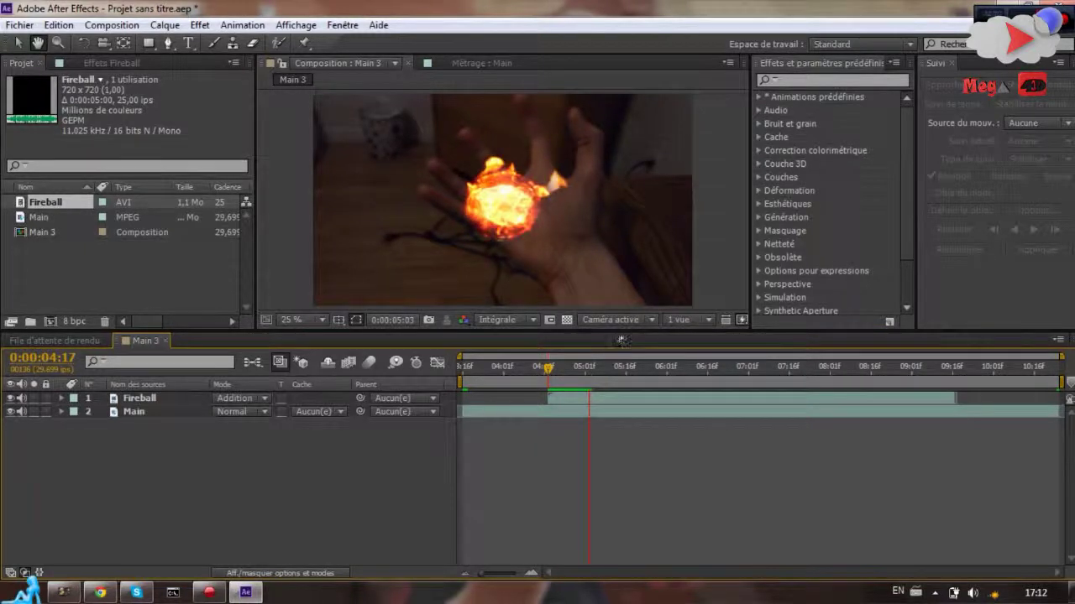
{"action": "key", "text": "space"}
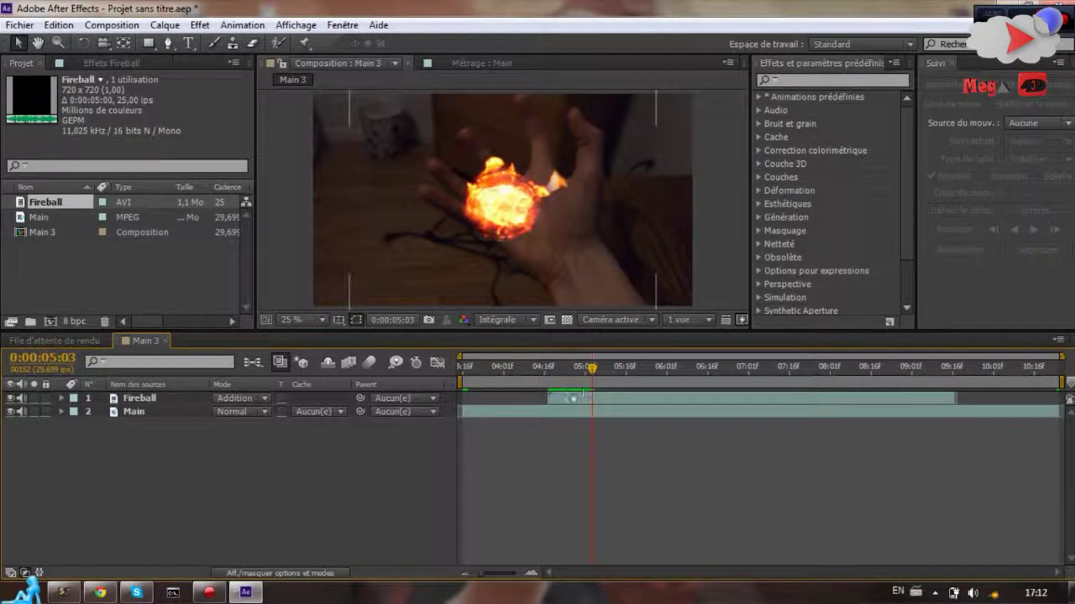
{"action": "left_click_drag", "start_coordinate": [592, 370], "coordinate": [547, 373]}
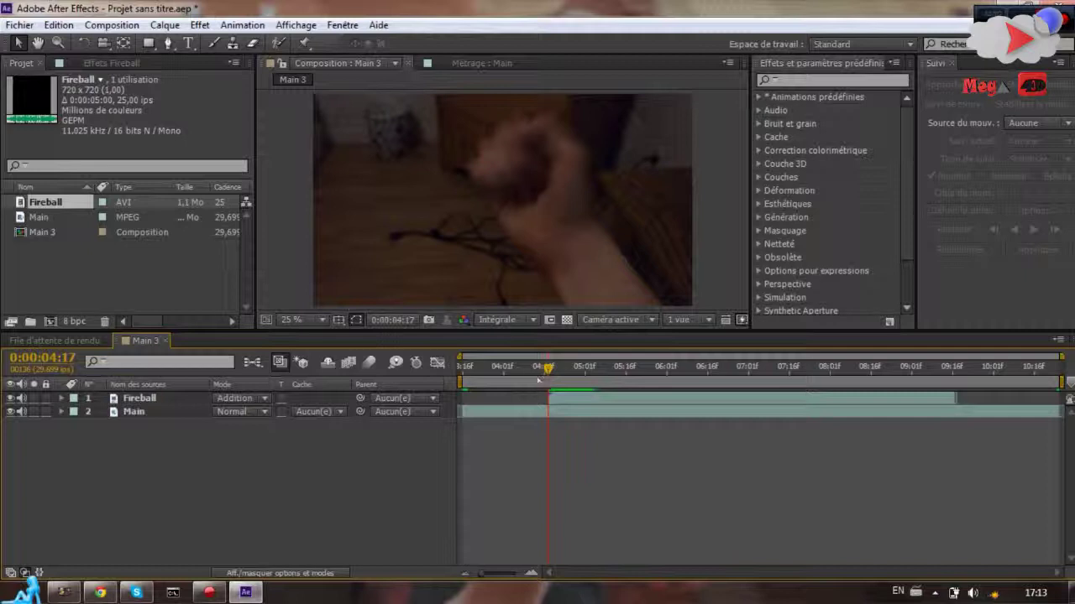
Center the fireball on the open palm at 0:00:04:27 and scale it up to about 251 by 224%
{"action": "left_click_drag", "start_coordinate": [547, 369], "coordinate": [574, 380]}
{"action": "left_click_drag", "start_coordinate": [555, 236], "coordinate": [581, 252]}
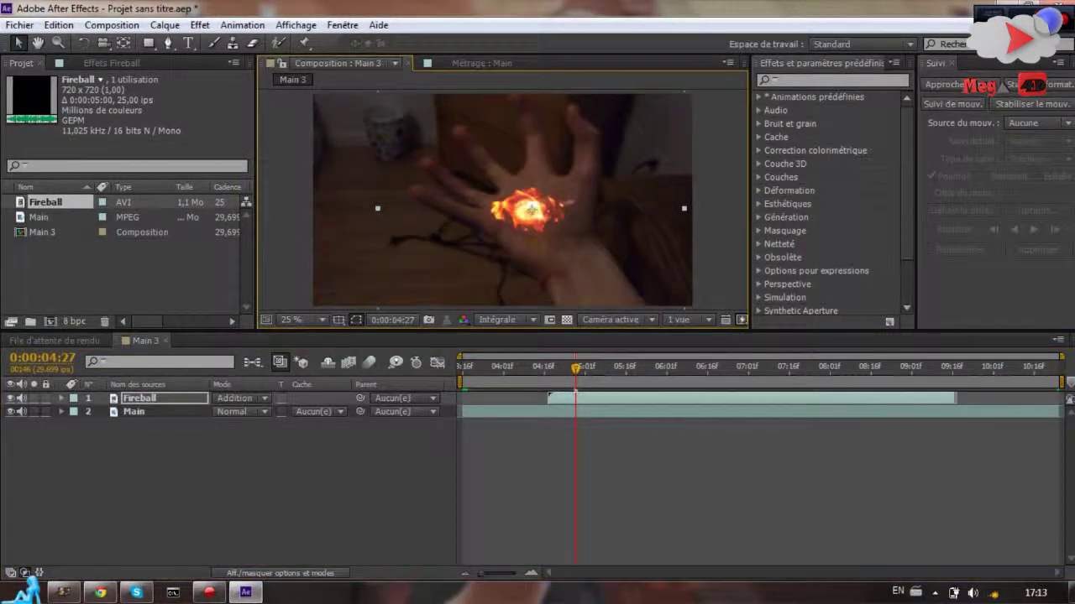
{"action": "left_click_drag", "start_coordinate": [574, 373], "coordinate": [597, 370]}
{"action": "scroll", "coordinate": [549, 277], "scroll_direction": "down", "scroll_amount": 2}
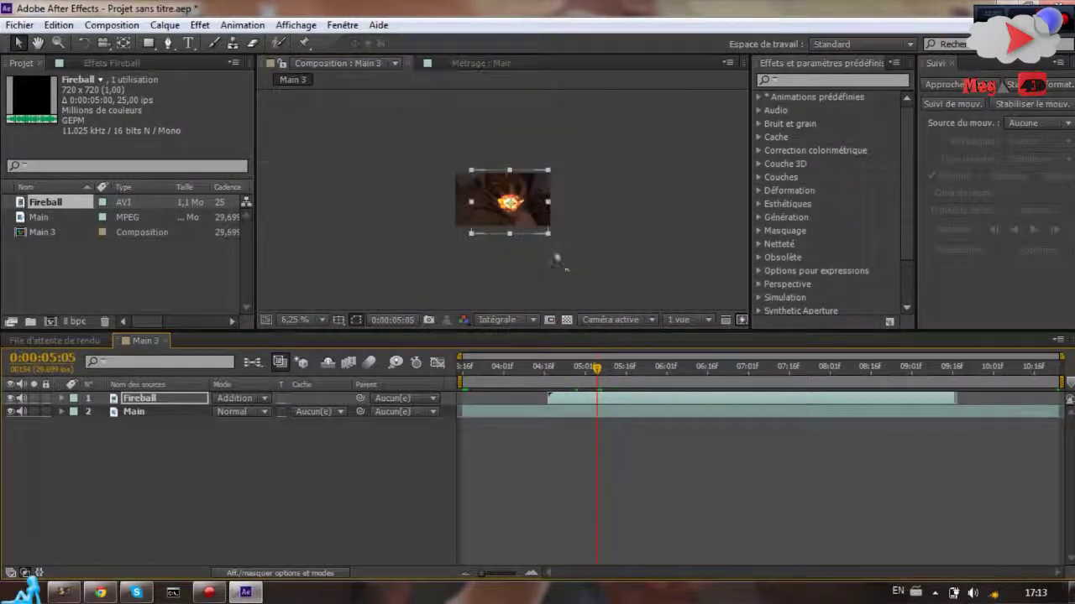
{"action": "left_click", "coordinate": [544, 234]}
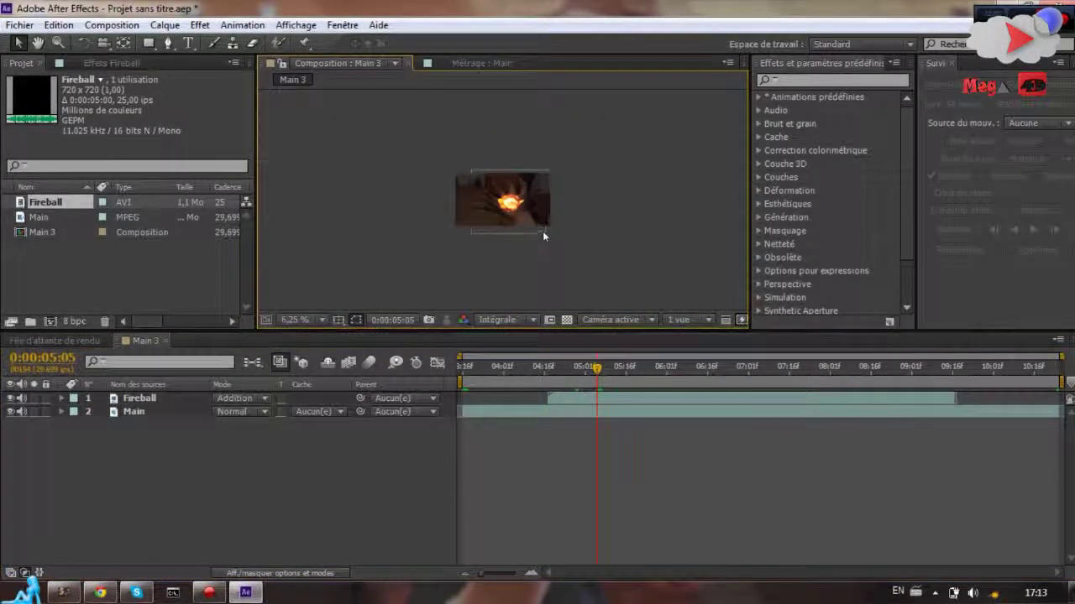
{"action": "mouse_move", "coordinate": [545, 233]}
{"action": "left_mouse_down"}
{"action": "mouse_move", "coordinate": [552, 243]}
{"action": "mouse_move", "coordinate": [536, 220]}
{"action": "left_mouse_up"}
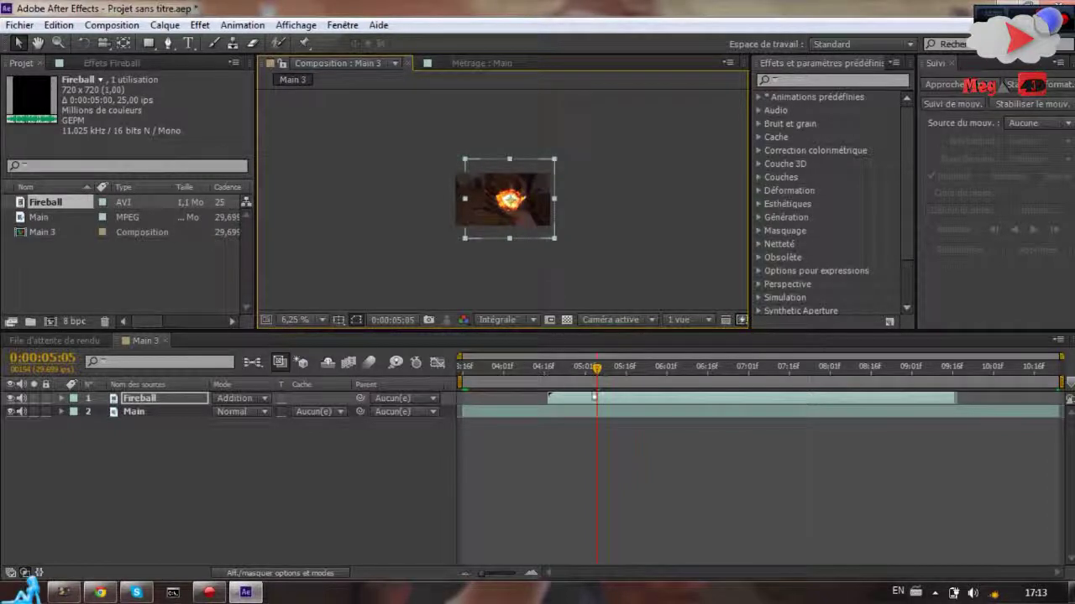
{"action": "key", "text": "period"}
{"action": "key", "text": "period"}
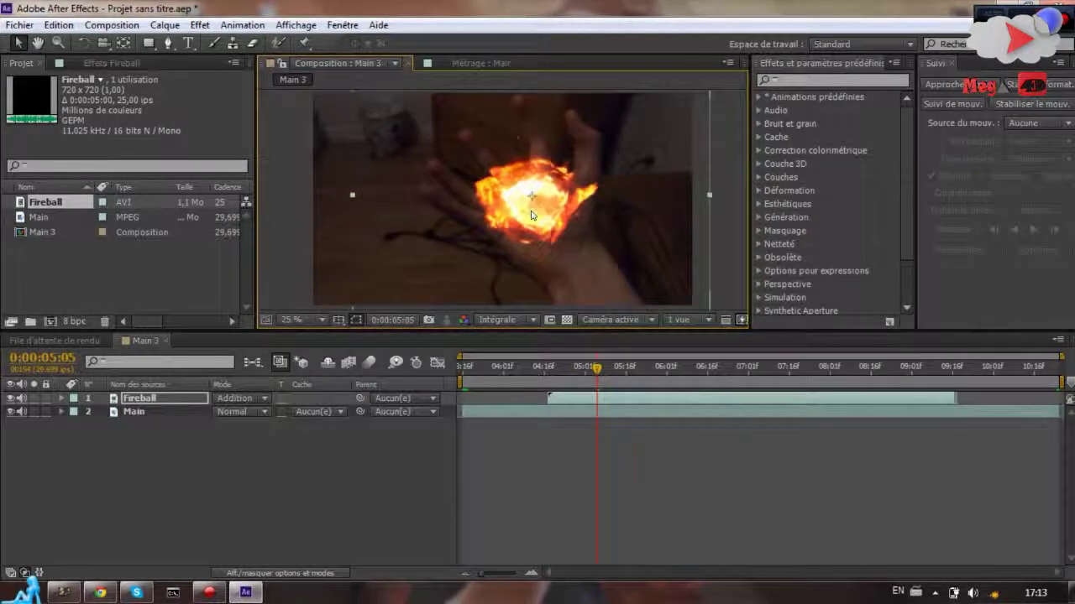
{"action": "key", "text": "comma"}
{"action": "key", "text": "period"}
{"action": "key", "text": "comma"}
{"action": "key", "text": "period"}
Set the first Position keyframe for the Fireball layer at 0:00:04:29, keeping it at 1104, 520
{"action": "left_click_drag", "start_coordinate": [598, 367], "coordinate": [641, 372]}
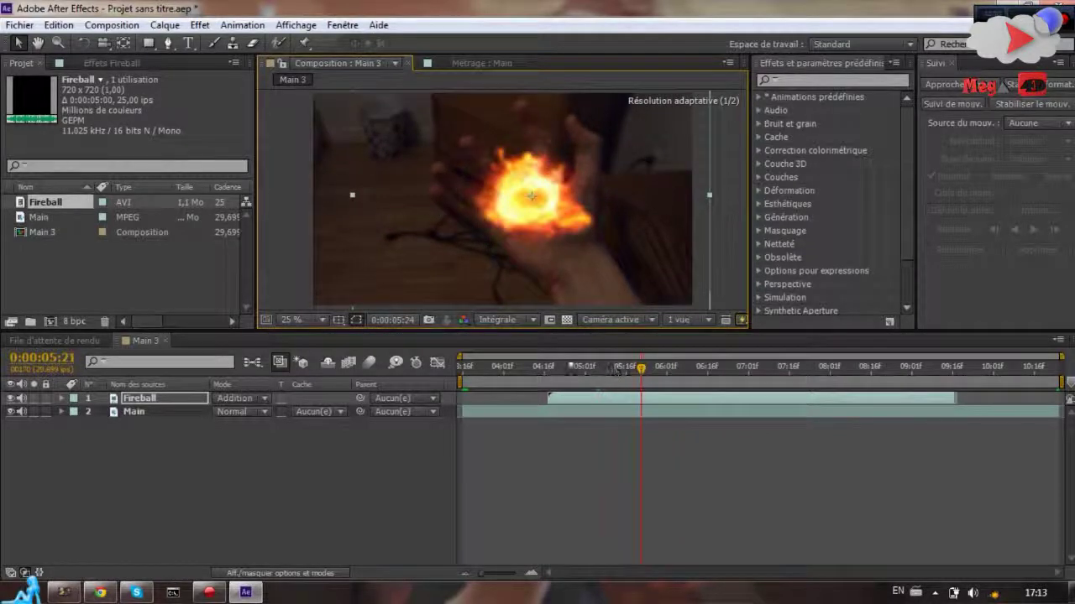
{"action": "left_click", "coordinate": [550, 366]}
{"action": "left_click_drag", "start_coordinate": [549, 367], "coordinate": [581, 367]}
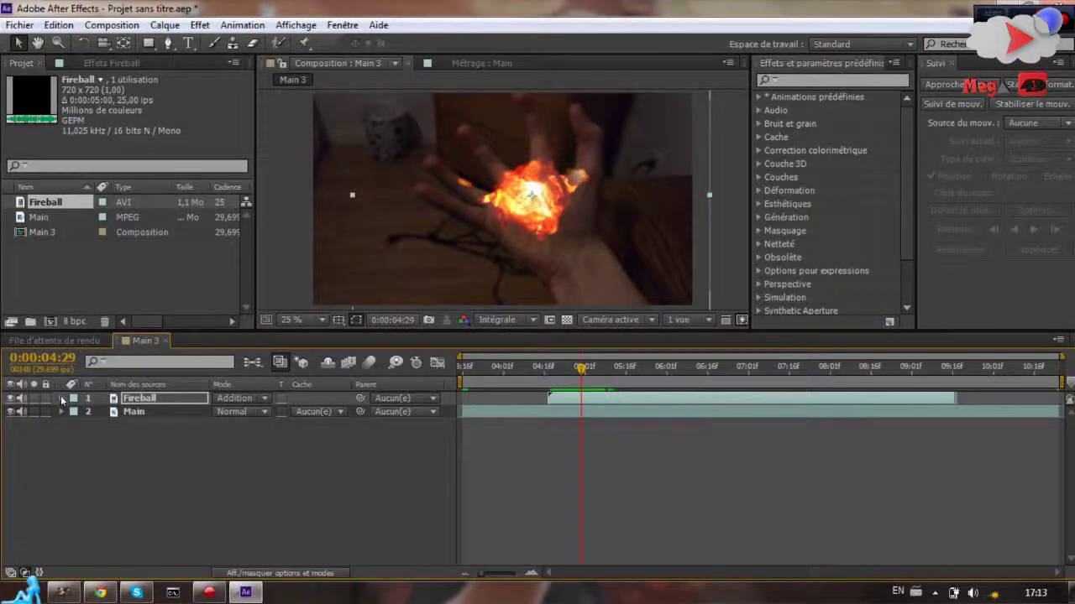
{"action": "left_click", "coordinate": [62, 399]}
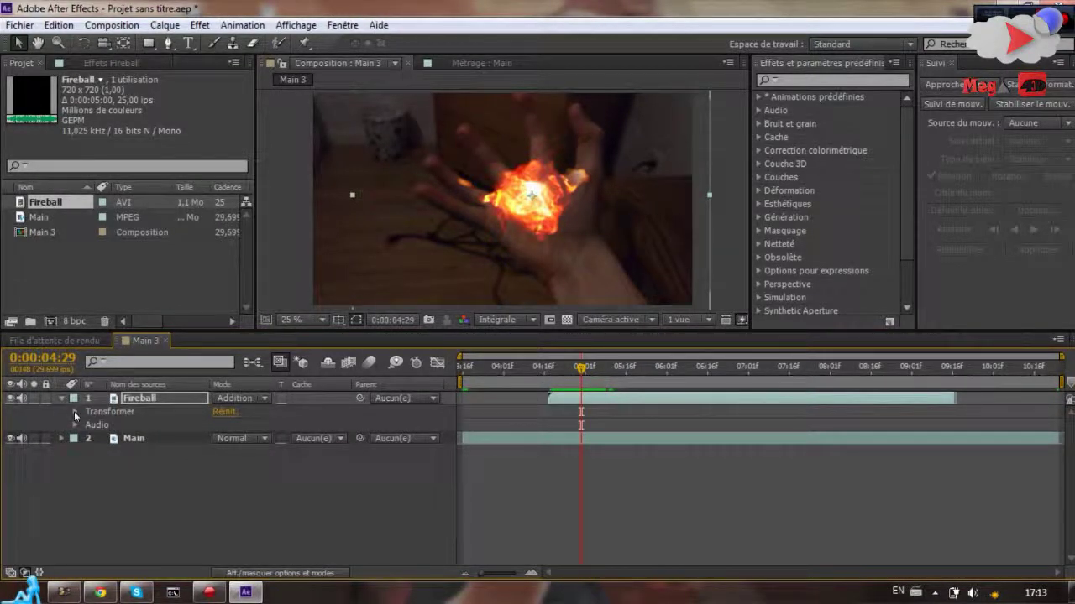
{"action": "left_click", "coordinate": [75, 413]}
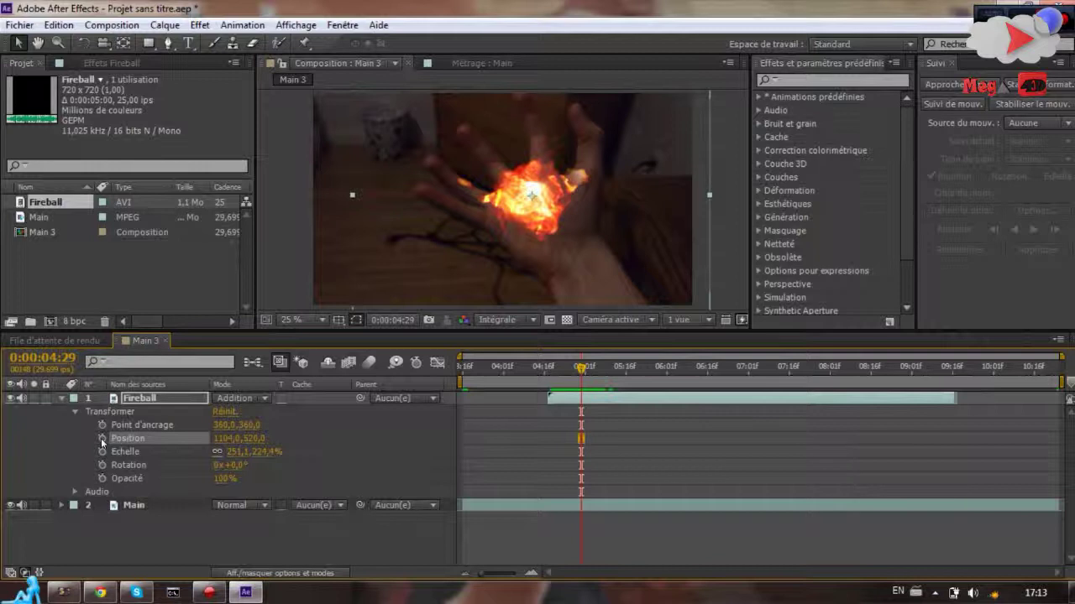
{"action": "left_click", "coordinate": [195, 442]}
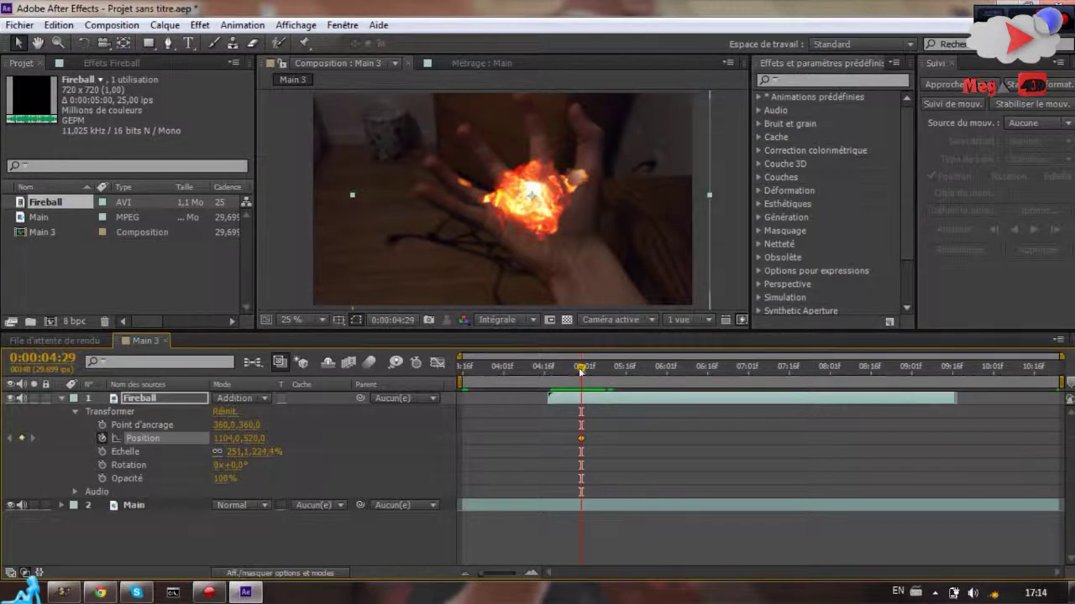
Keyframe the fireball's position to follow the palm, at 1144, 520 on 0:00:05:20 and 1076, 568 on 0:00:06:11
{"action": "left_click_drag", "start_coordinate": [585, 369], "coordinate": [638, 378]}
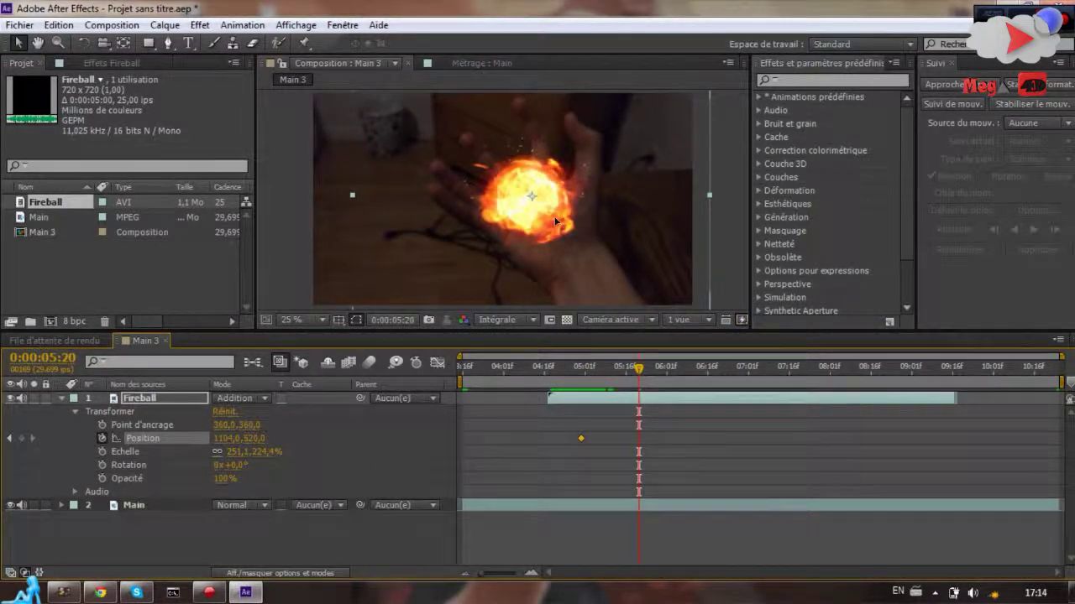
{"action": "left_click_drag", "start_coordinate": [570, 213], "coordinate": [572, 213]}
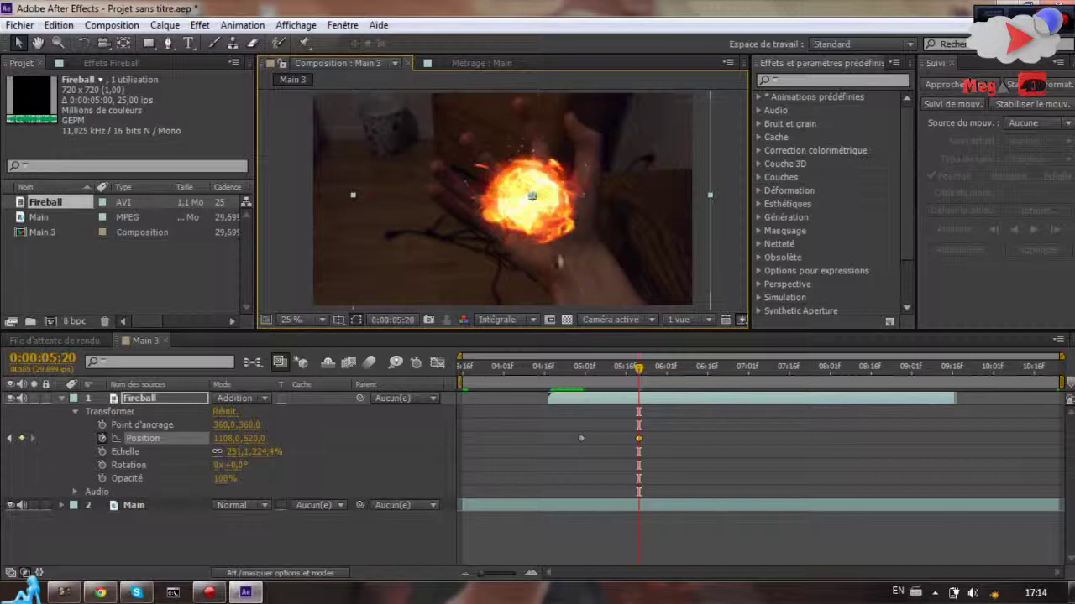
{"action": "left_click_drag", "start_coordinate": [559, 218], "coordinate": [565, 219]}
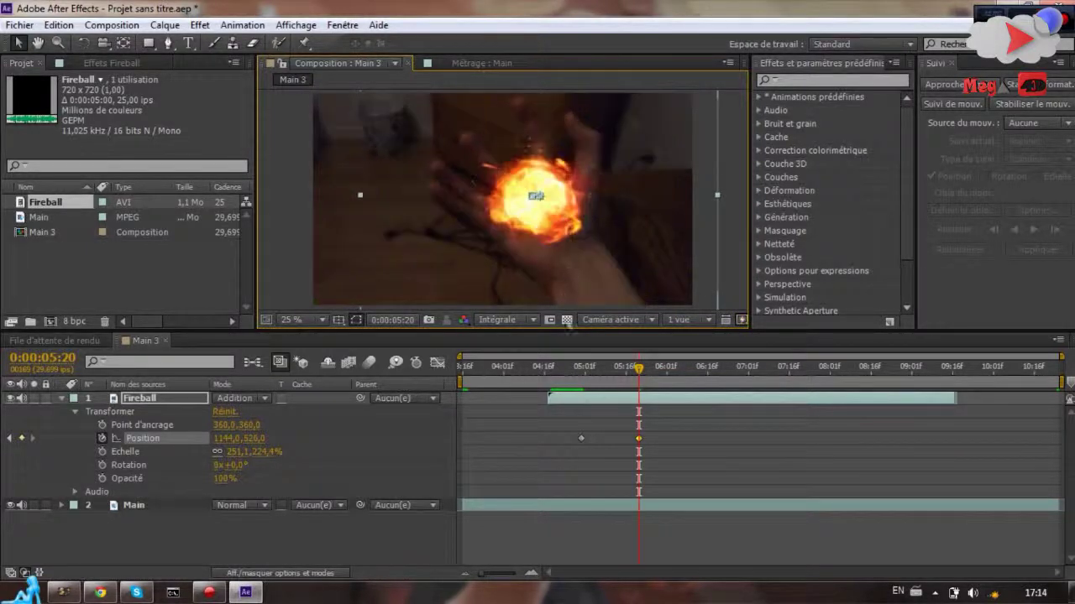
{"action": "left_click_drag", "start_coordinate": [638, 372], "coordinate": [695, 374]}
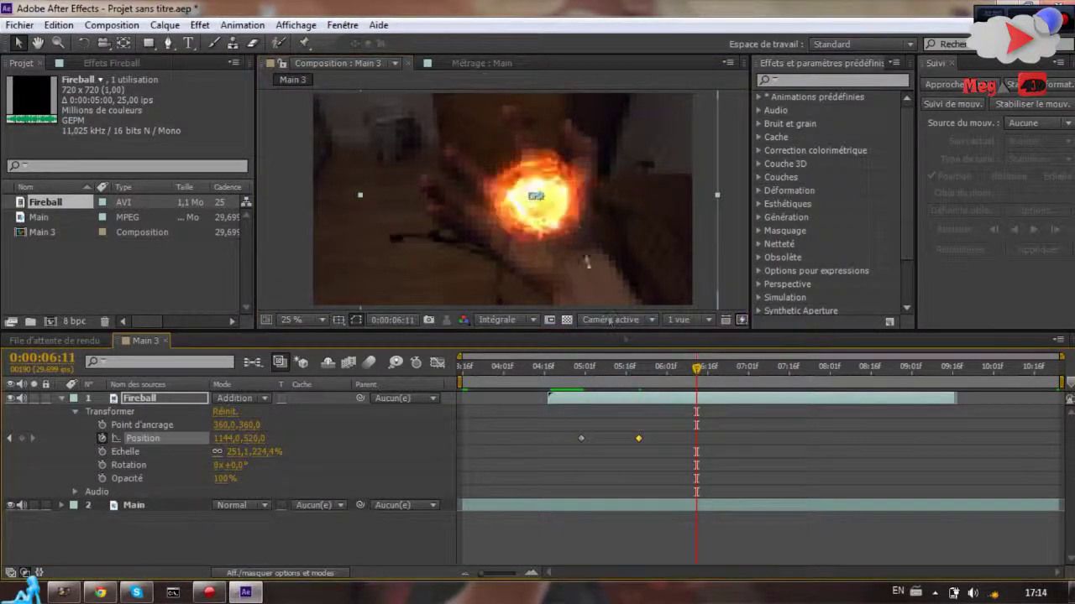
{"action": "left_click_drag", "start_coordinate": [580, 219], "coordinate": [551, 216]}
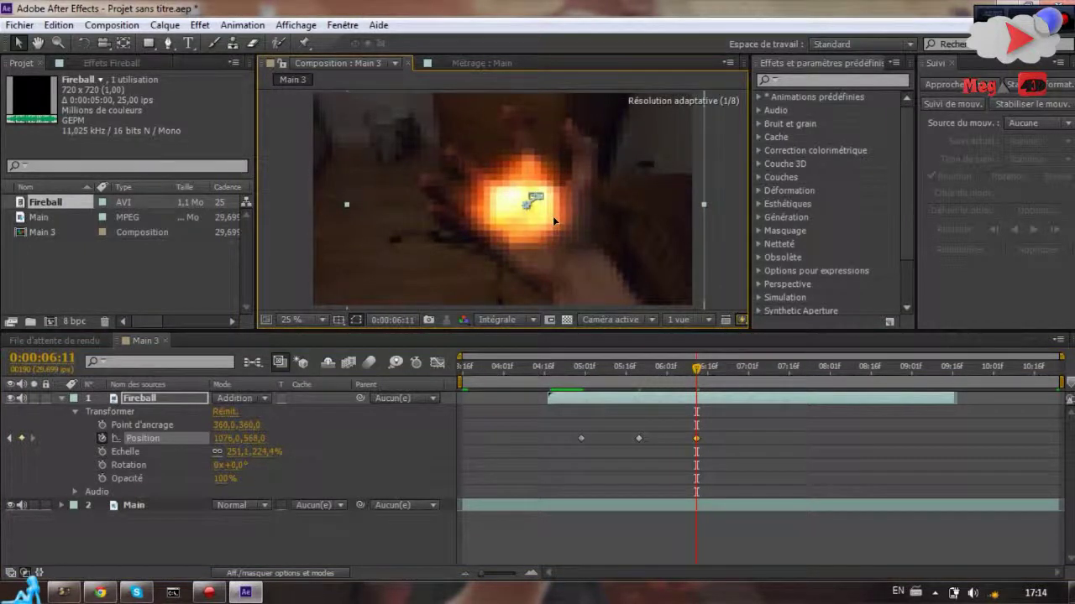
Add Fireball Position keyframes of 1120, 512 at 0:00:07:02 and 1132, 496 at 0:00:07:21 to match the hand
{"action": "left_click_drag", "start_coordinate": [697, 369], "coordinate": [749, 375]}
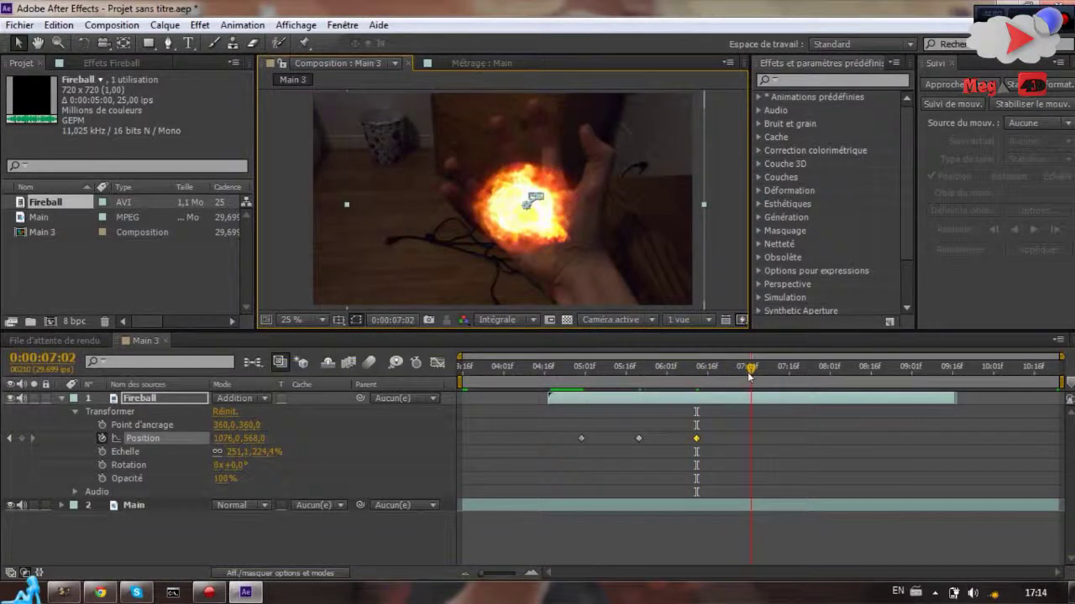
{"action": "left_click_drag", "start_coordinate": [535, 223], "coordinate": [542, 213]}
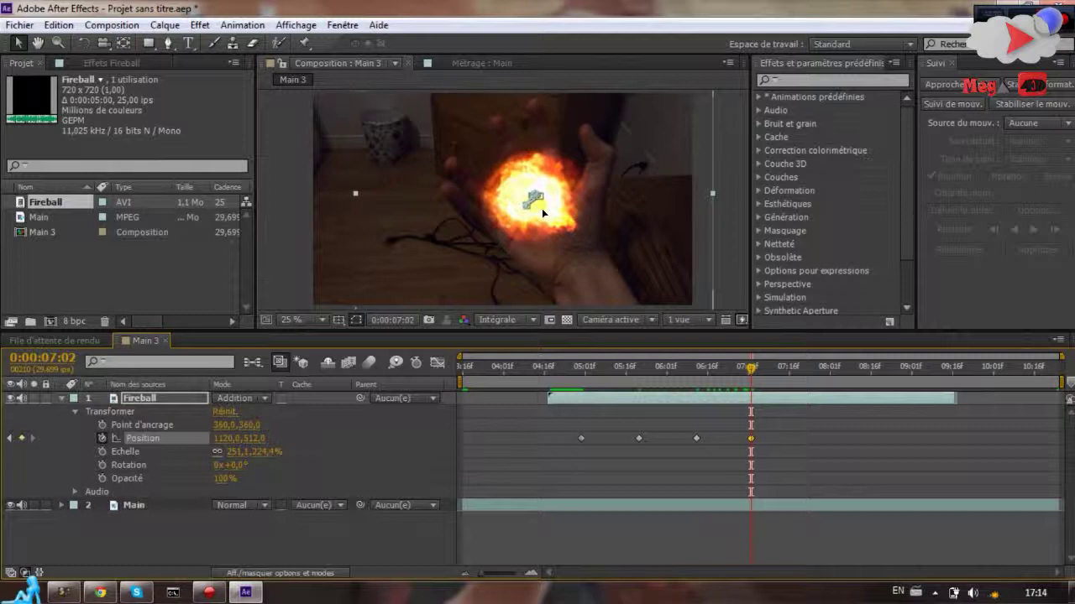
{"action": "left_click", "coordinate": [753, 371]}
{"action": "left_click_drag", "start_coordinate": [754, 371], "coordinate": [800, 375]}
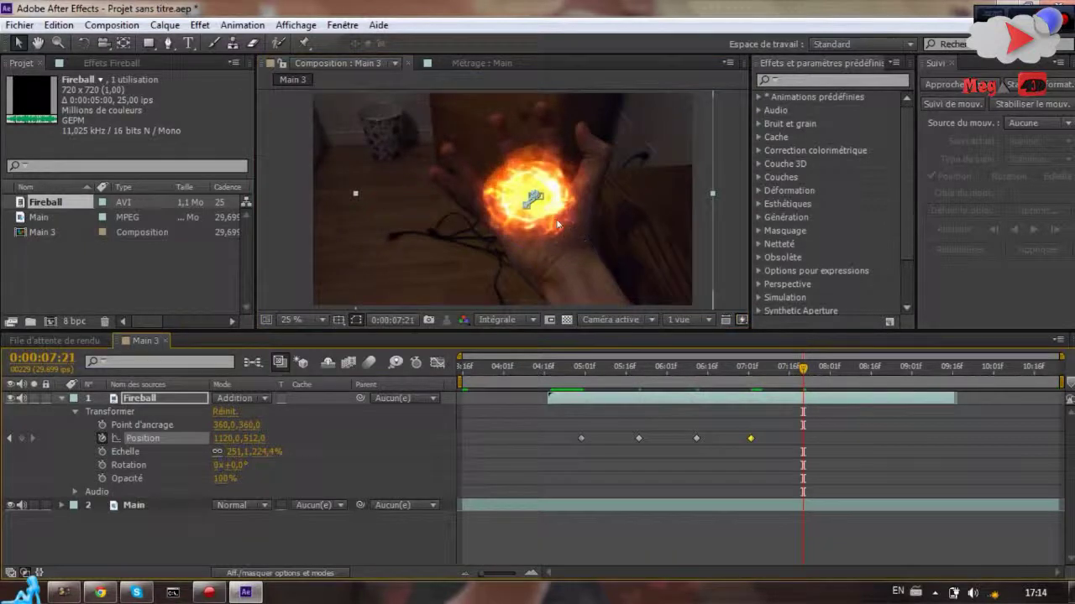
{"action": "left_click_drag", "start_coordinate": [560, 219], "coordinate": [563, 216]}
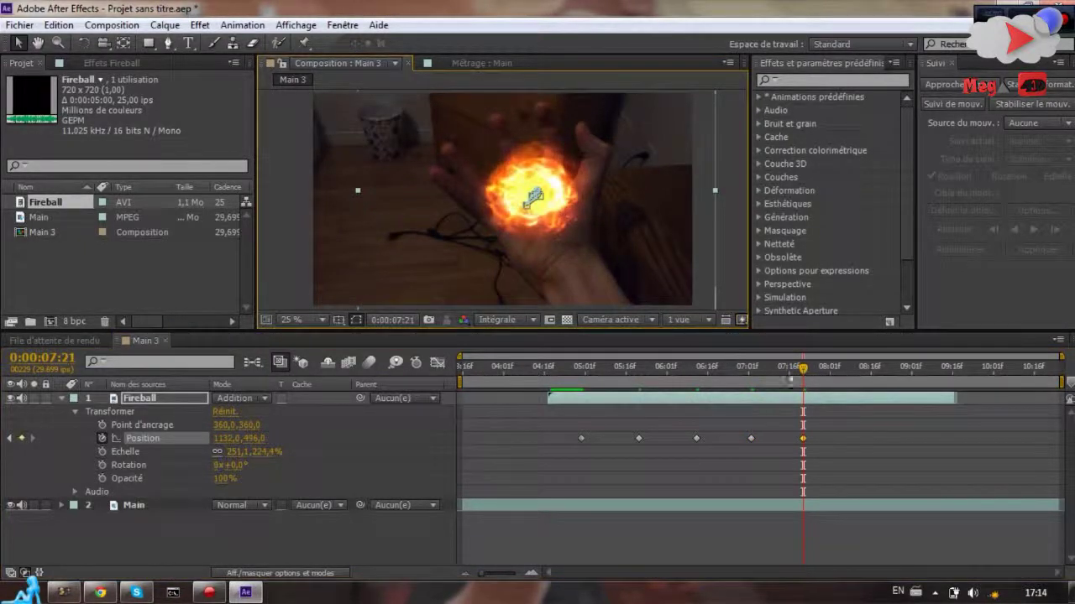
Keyframe the fireball's position at 1040, 528 just before 0:00:08:16 and at 1084, 576 on 0:00:08:28, tracking the palm
{"action": "left_click_drag", "start_coordinate": [801, 369], "coordinate": [860, 369]}
{"action": "left_click_drag", "start_coordinate": [550, 217], "coordinate": [533, 222]}
{"action": "left_click_drag", "start_coordinate": [854, 378], "coordinate": [899, 378]}
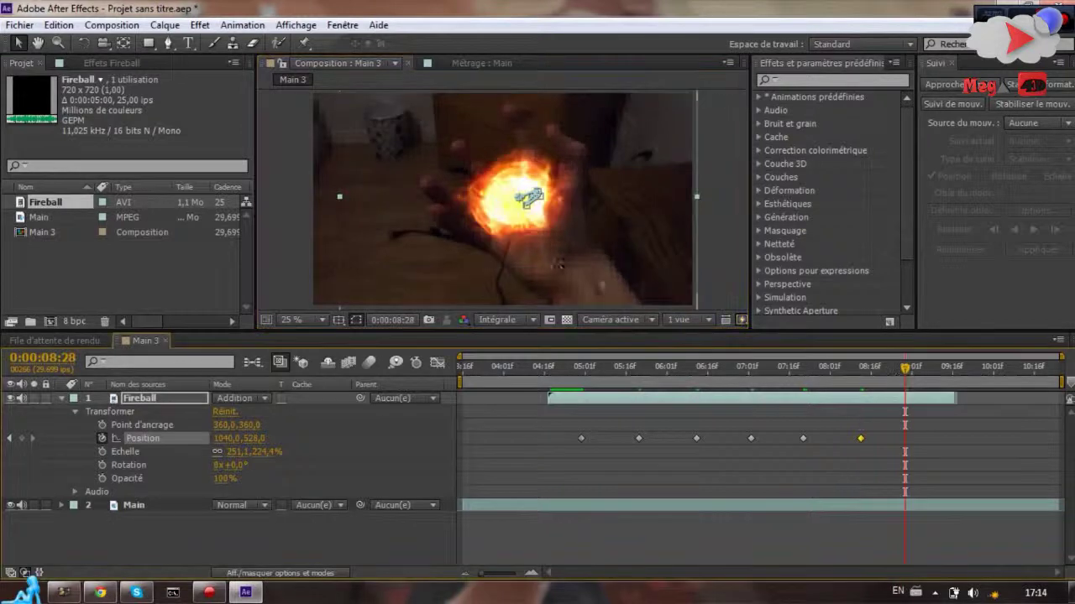
{"action": "left_click_drag", "start_coordinate": [545, 226], "coordinate": [556, 234]}
{"action": "left_click_drag", "start_coordinate": [907, 378], "coordinate": [958, 370]}
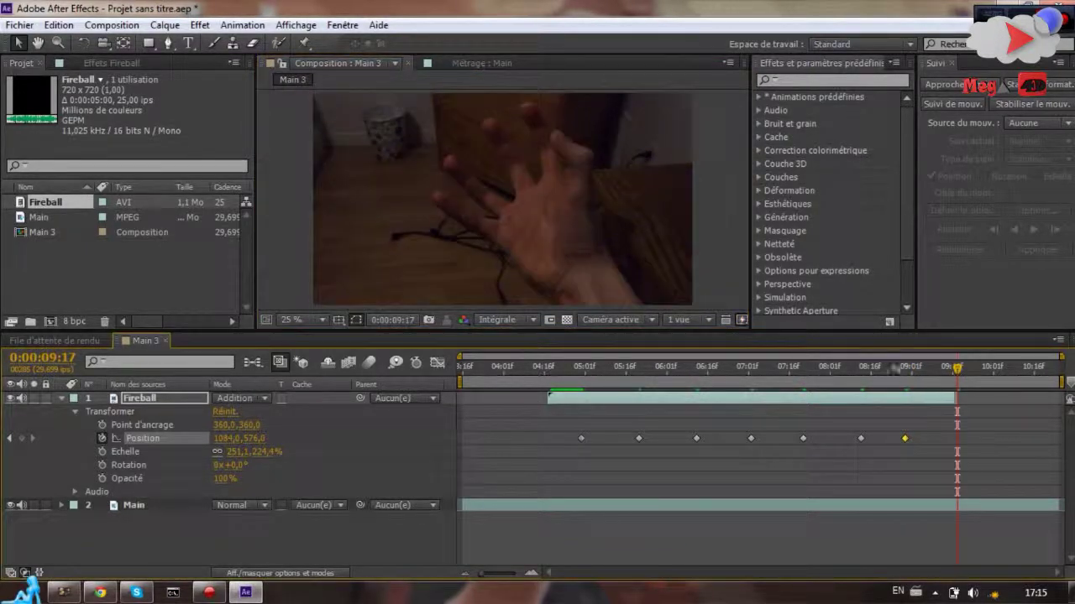
At 0:00:09:08, add the Fireball clip again as a new top layer and enlarge it to roughly the composition's width
{"action": "left_click", "coordinate": [937, 369]}
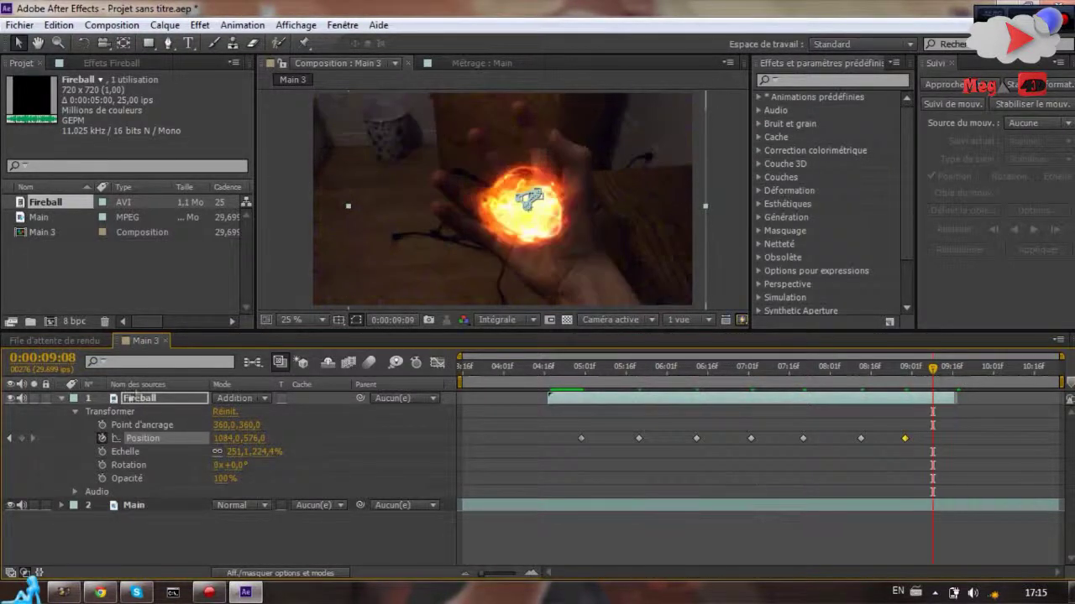
{"action": "left_click", "coordinate": [61, 398]}
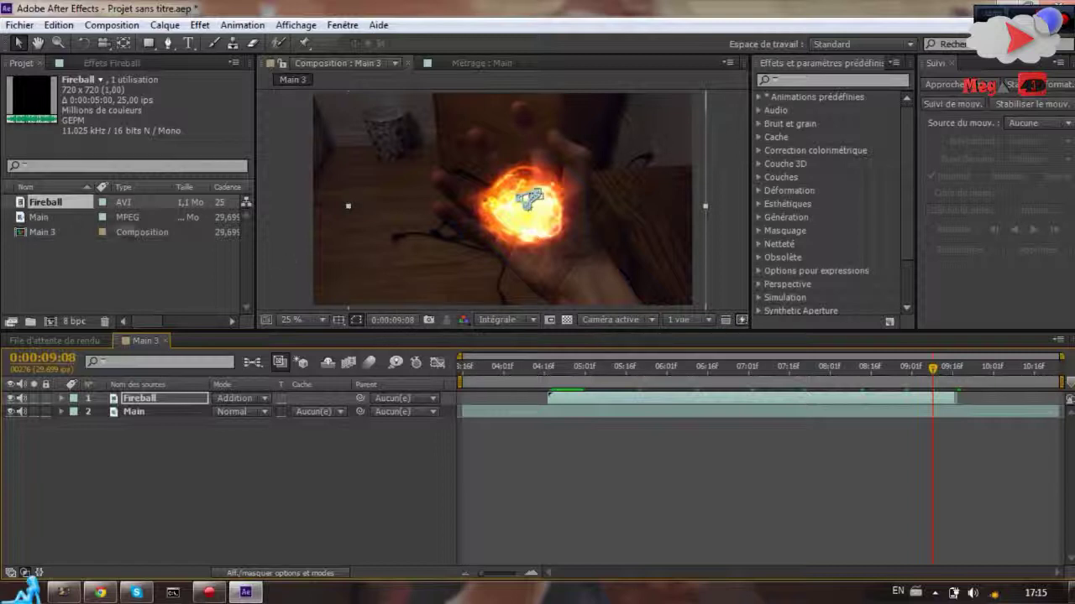
{"action": "left_click_drag", "start_coordinate": [44, 204], "coordinate": [697, 401]}
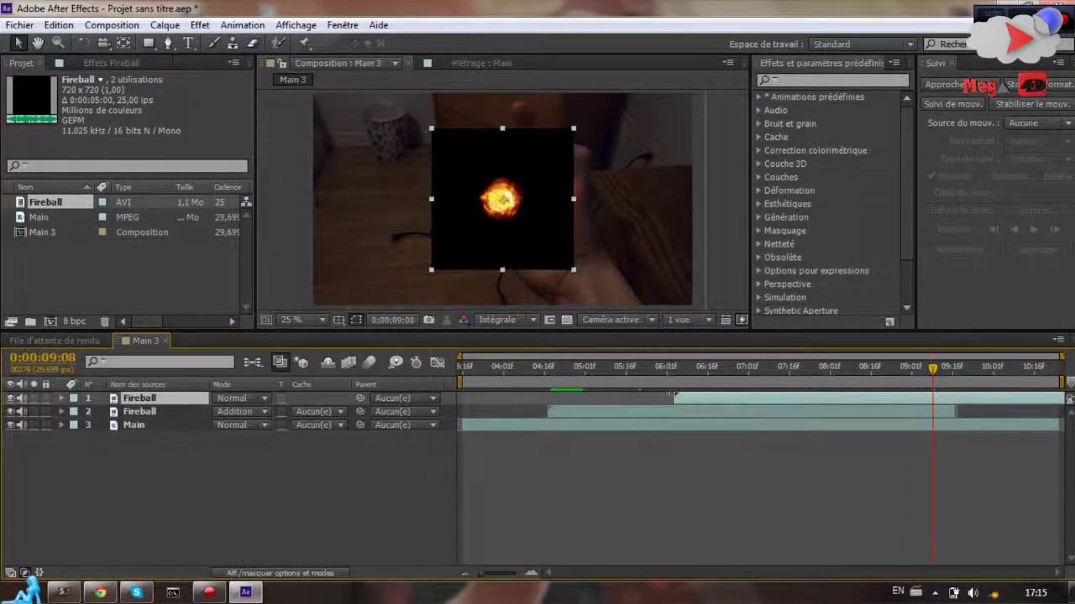
{"action": "left_click_drag", "start_coordinate": [568, 275], "coordinate": [688, 342]}
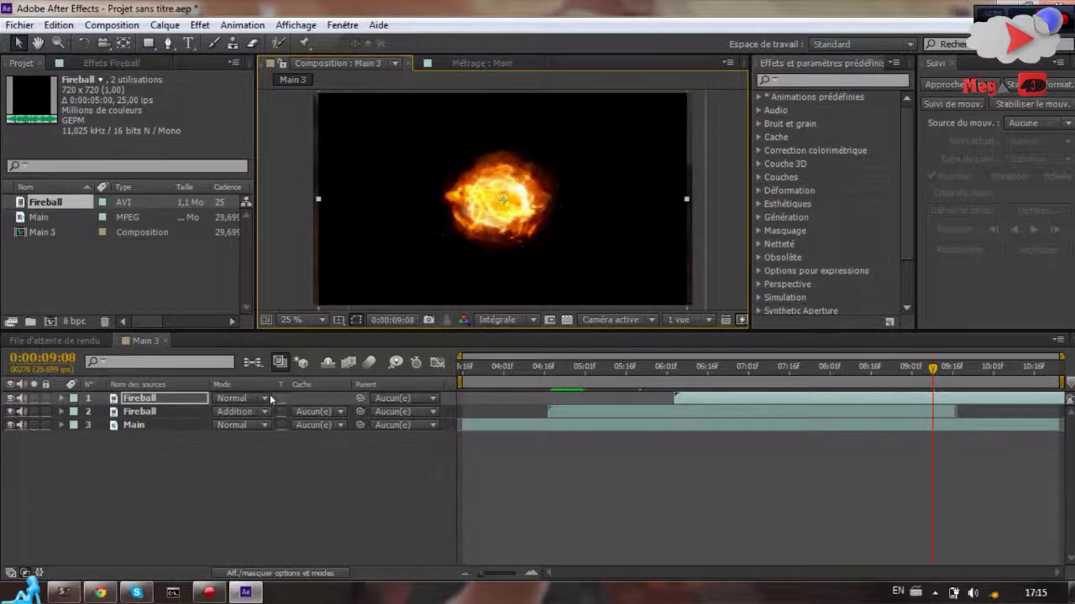
Set the second Fireball layer's blending mode to Addition and slide the layer earlier, starting just before 0:00:05:16
{"action": "left_click", "coordinate": [239, 398]}
{"action": "left_click", "coordinate": [293, 235]}
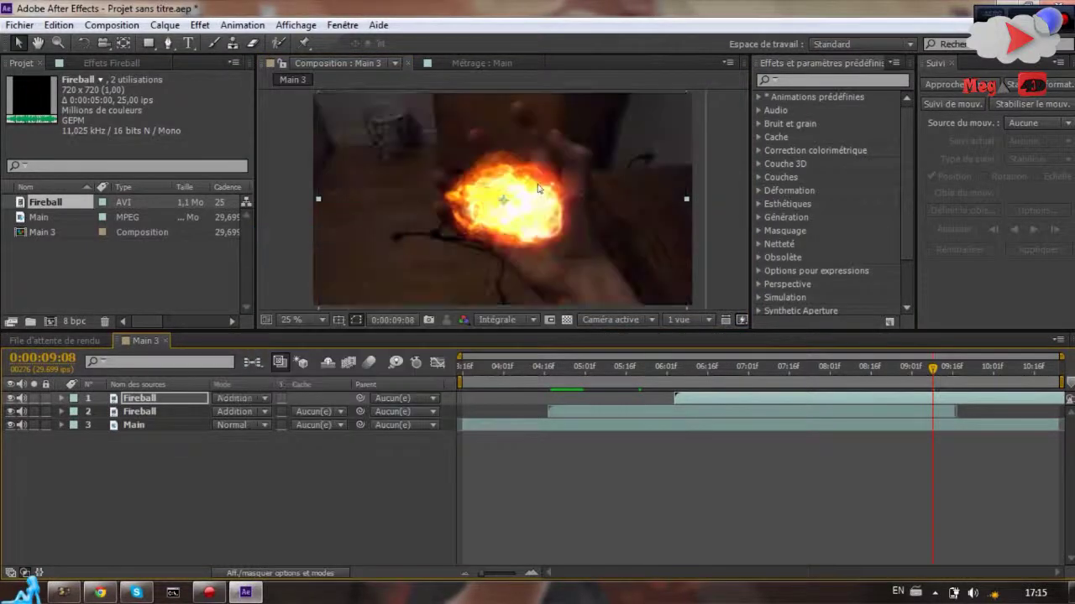
{"action": "left_click_drag", "start_coordinate": [908, 398], "coordinate": [853, 399]}
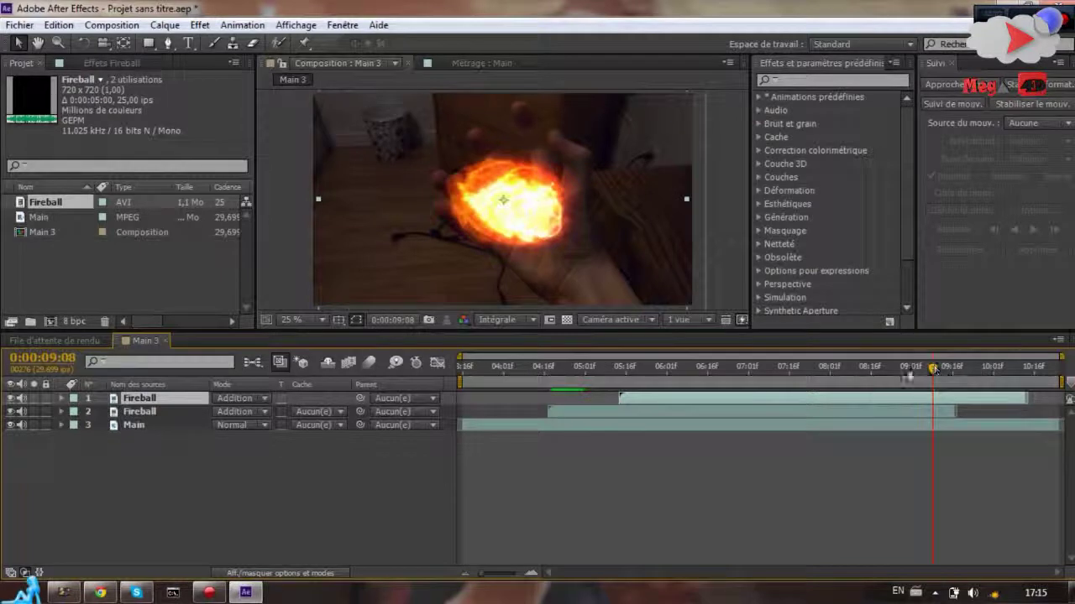
Move the Main layer above both Fireball layers and locate the frame where the hand closes, at 0:00:10:10
{"action": "left_click", "coordinate": [539, 426]}
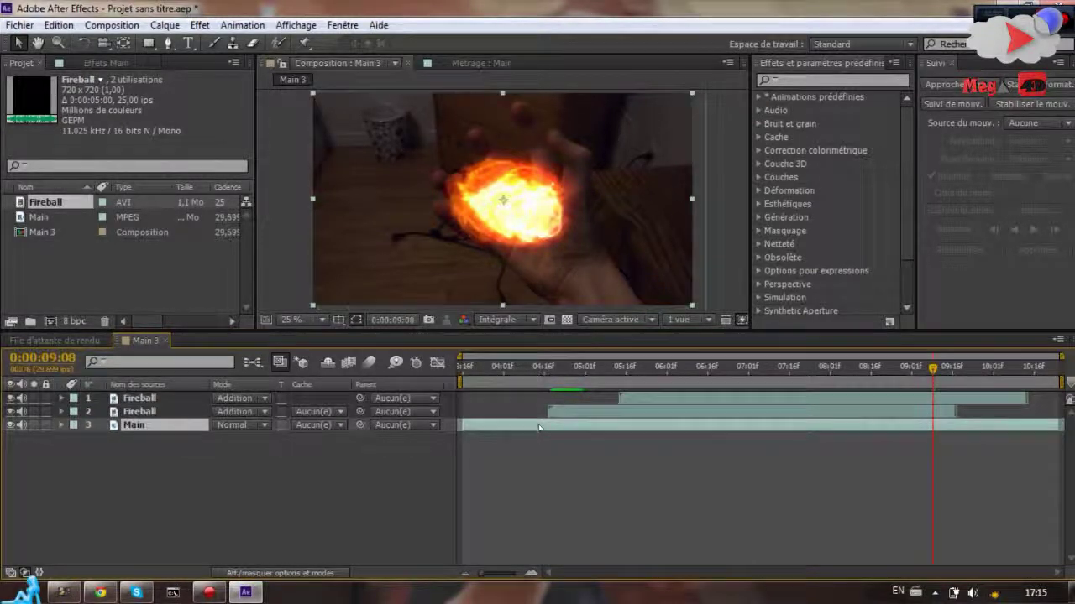
{"action": "left_click_drag", "start_coordinate": [135, 426], "coordinate": [135, 392]}
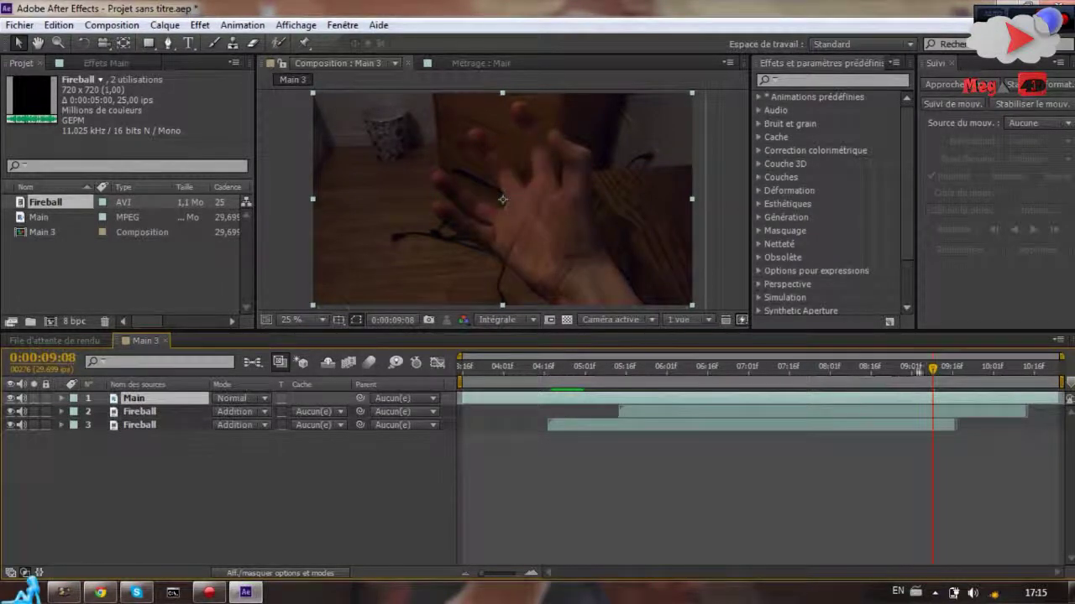
{"action": "left_click_drag", "start_coordinate": [931, 369], "coordinate": [984, 371]}
{"action": "left_click_drag", "start_coordinate": [987, 371], "coordinate": [1018, 369]}
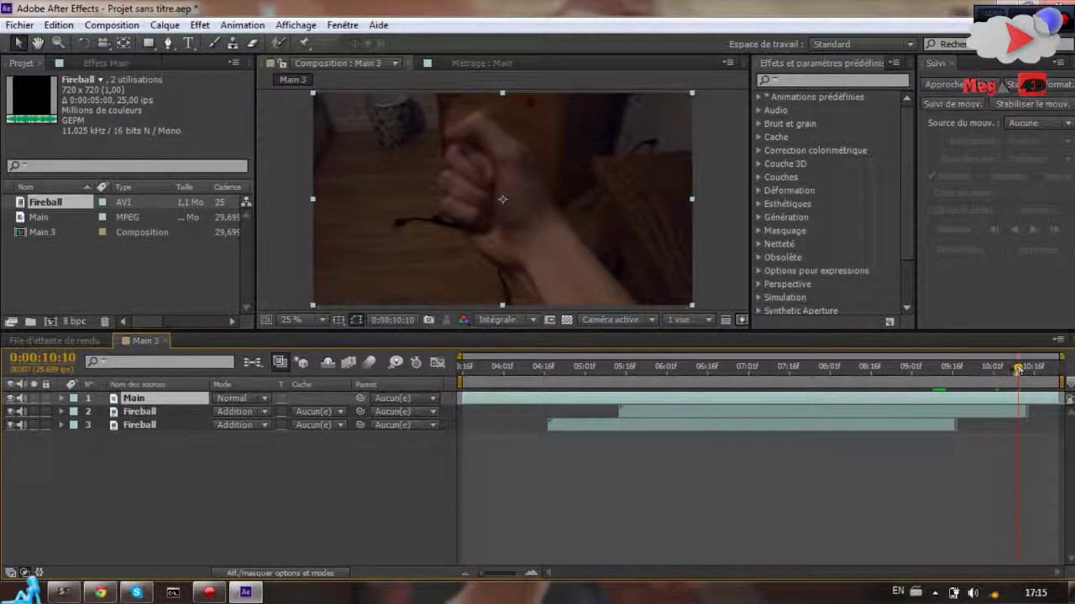
{"action": "left_click", "coordinate": [972, 296]}
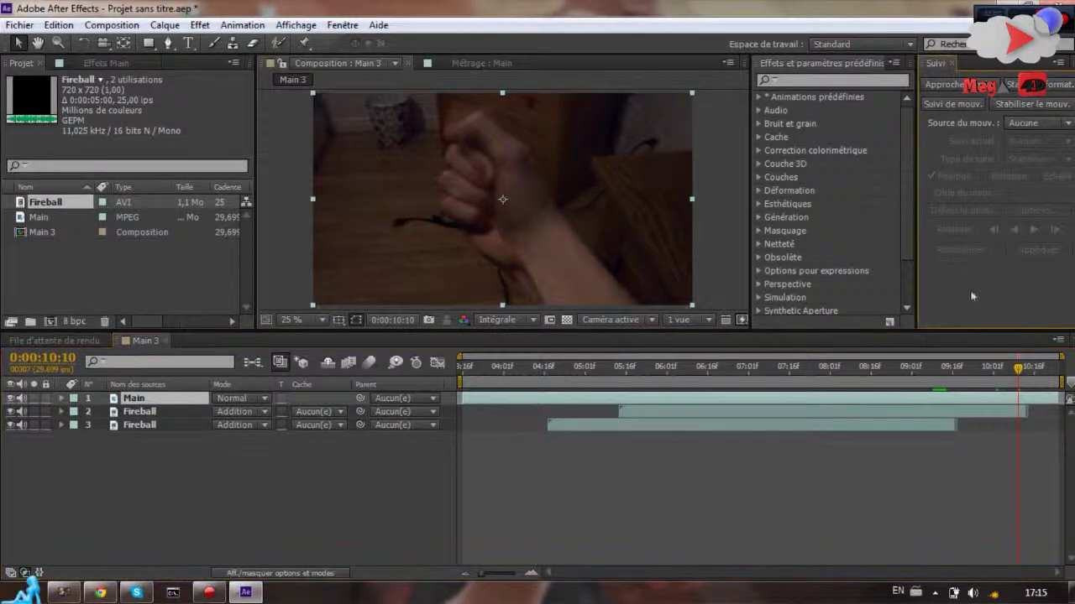
{"action": "left_click", "coordinate": [1017, 370]}
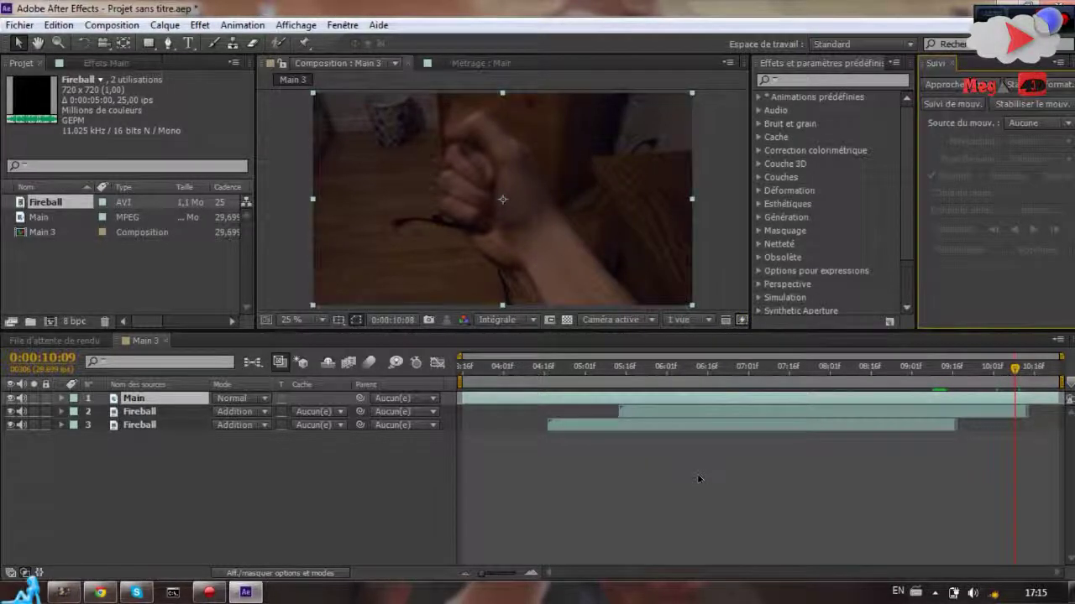
{"action": "key", "text": "Page_Up"}
{"action": "key", "text": "Page_Up"}
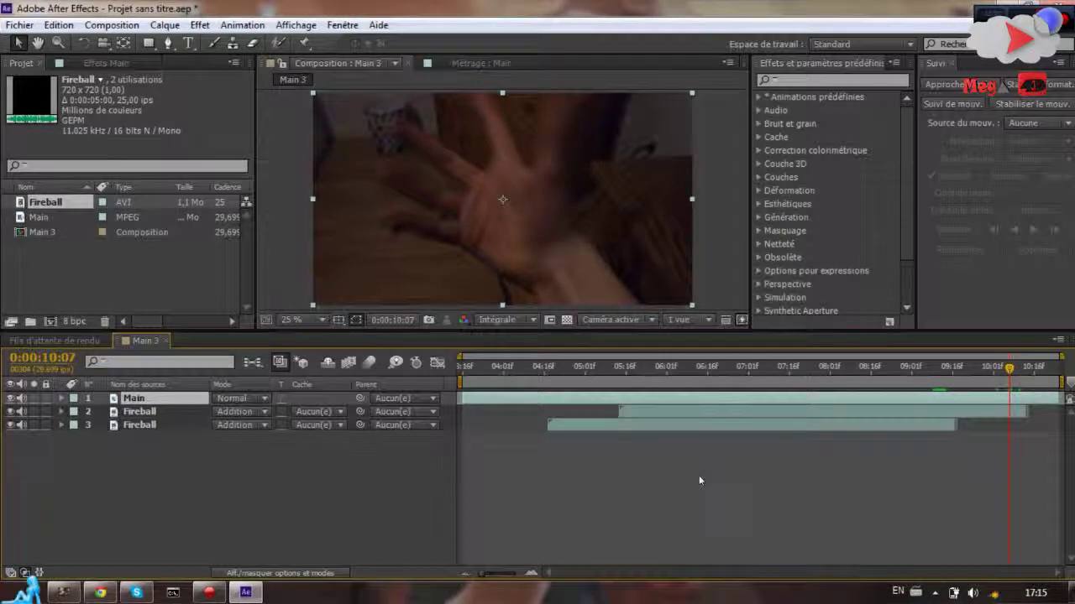
{"action": "key", "text": "Page_Down"}
{"action": "key", "text": "Page_Down"}
{"action": "key", "text": "Page_Down"}
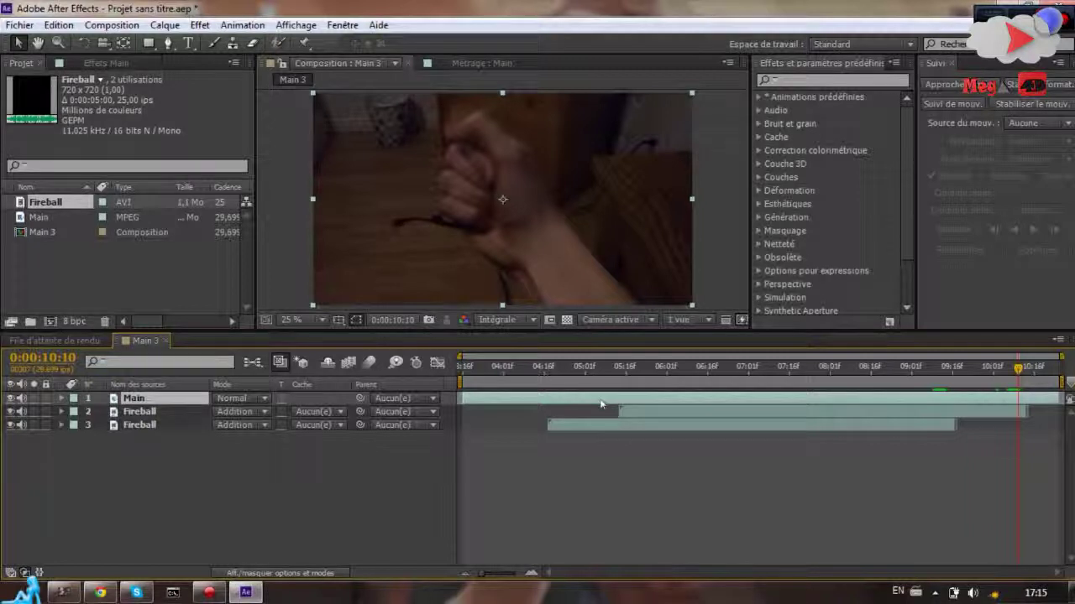
Return the Main layer to the bottom of the stack and slide the upper Fireball layer to end at 0:00:10:10
{"action": "left_click", "coordinate": [140, 426], "text": "shift"}
{"action": "left_click_drag", "start_coordinate": [140, 435], "coordinate": [141, 437]}
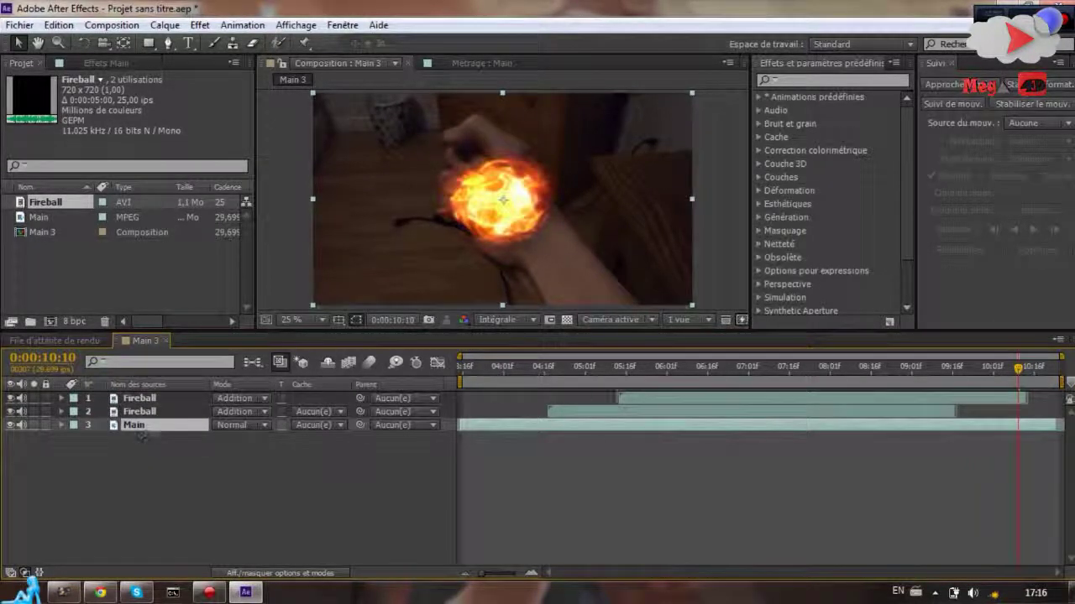
{"action": "mouse_move", "coordinate": [739, 405]}
{"action": "left_mouse_down"}
{"action": "mouse_move", "coordinate": [764, 407]}
{"action": "mouse_move", "coordinate": [729, 400]}
{"action": "left_mouse_up"}
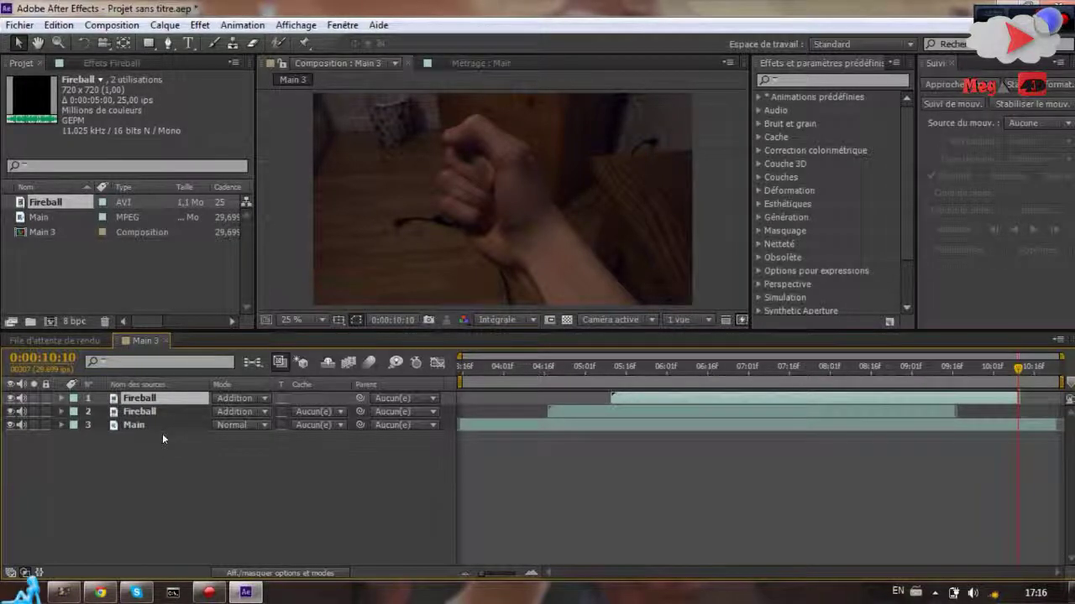
Open the Fireball source footage, scrub through it and set its in point at 0:00:04:20
{"action": "double_click", "coordinate": [48, 206]}
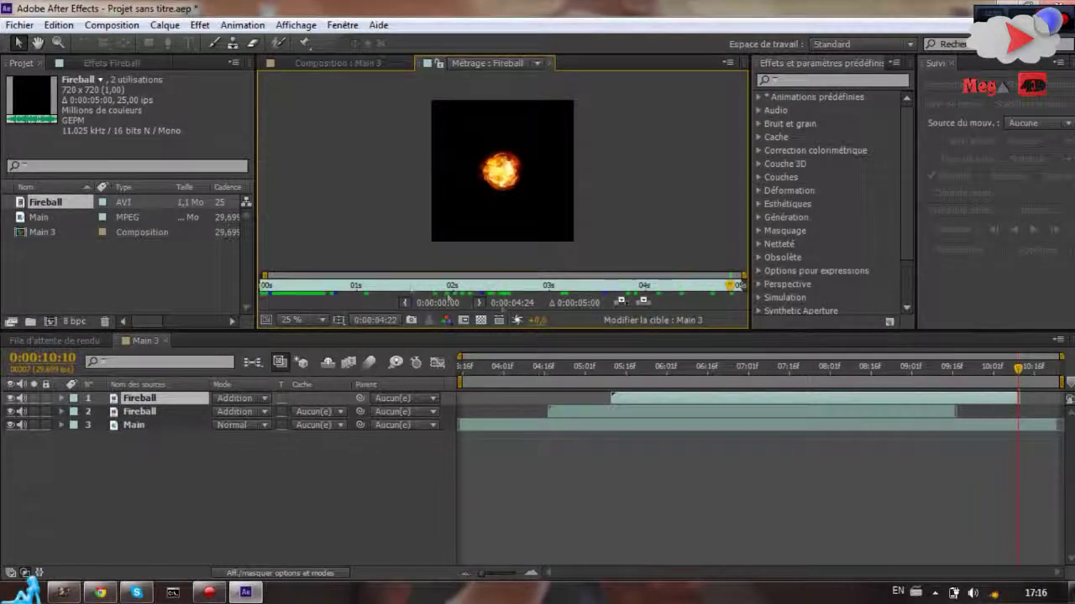
{"action": "left_click_drag", "start_coordinate": [730, 287], "coordinate": [548, 290]}
{"action": "left_click", "coordinate": [792, 366]}
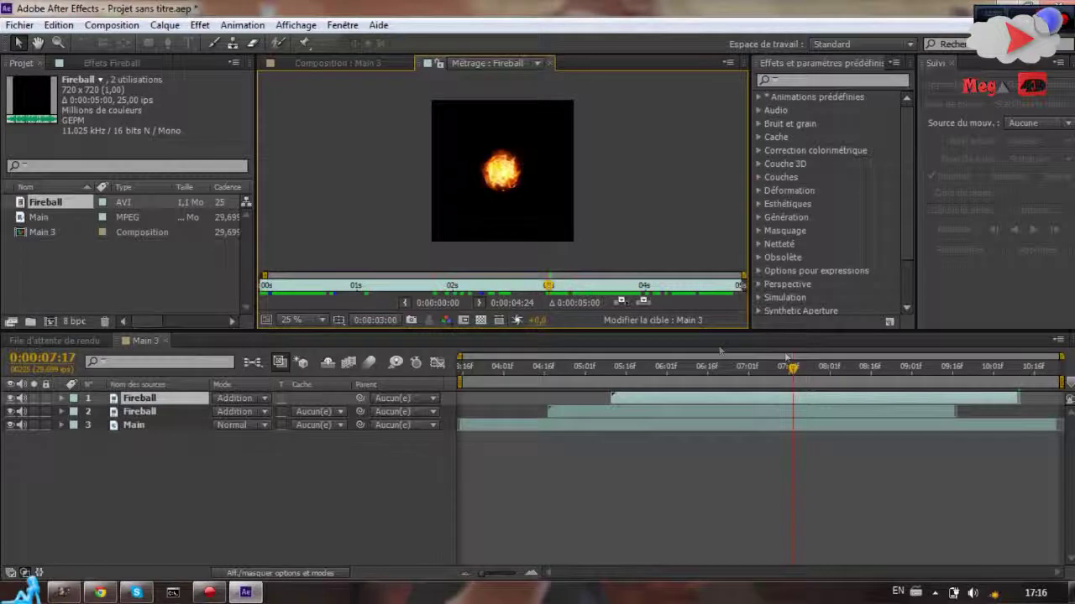
{"action": "left_click_drag", "start_coordinate": [548, 290], "coordinate": [721, 289]}
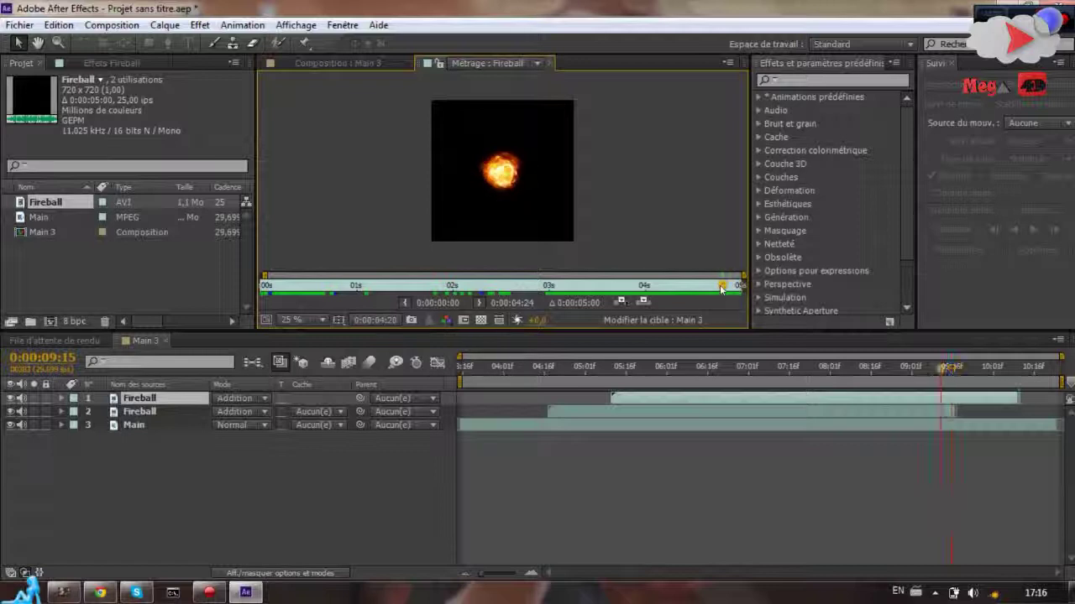
{"action": "left_click", "coordinate": [406, 302]}
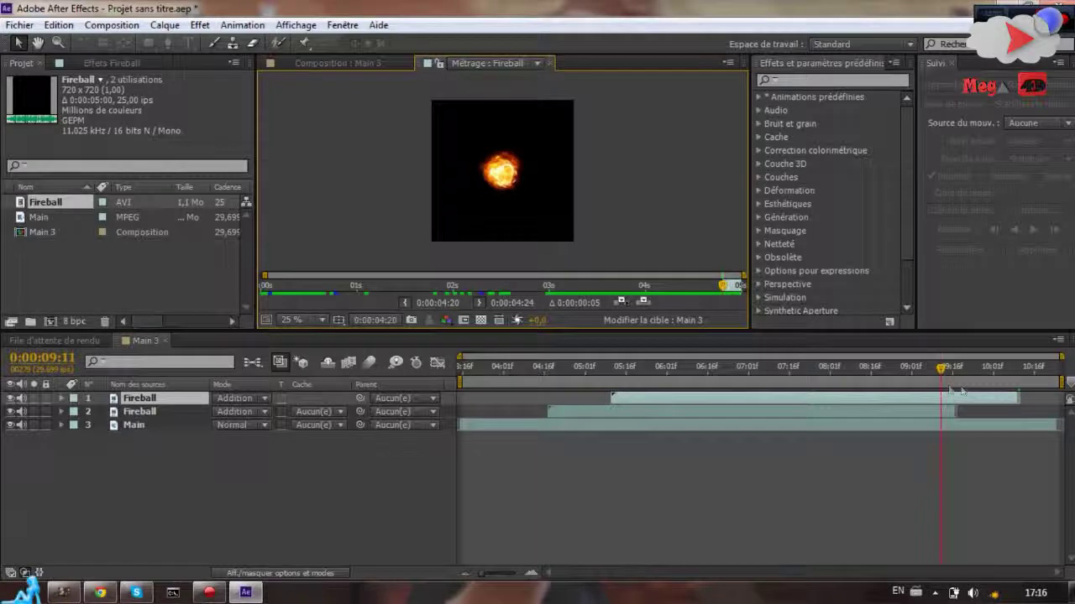
Try replacing the upper Fireball layer with the trimmed Fireball clip and undo the replacement
{"action": "left_click", "coordinate": [166, 401]}
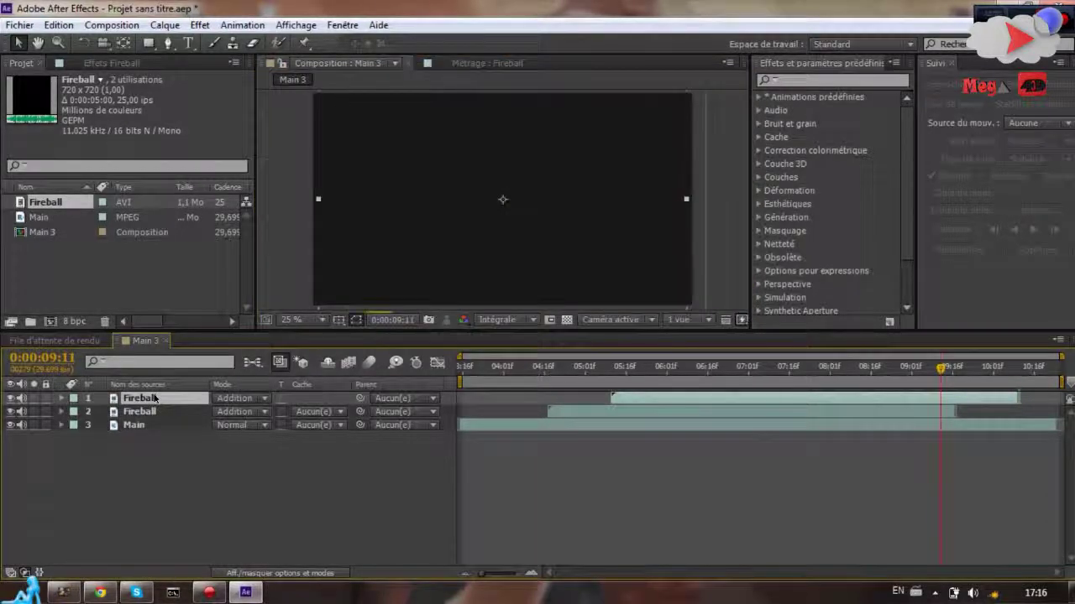
{"action": "key", "text": "Delete"}
{"action": "left_click_drag", "start_coordinate": [51, 202], "coordinate": [168, 399]}
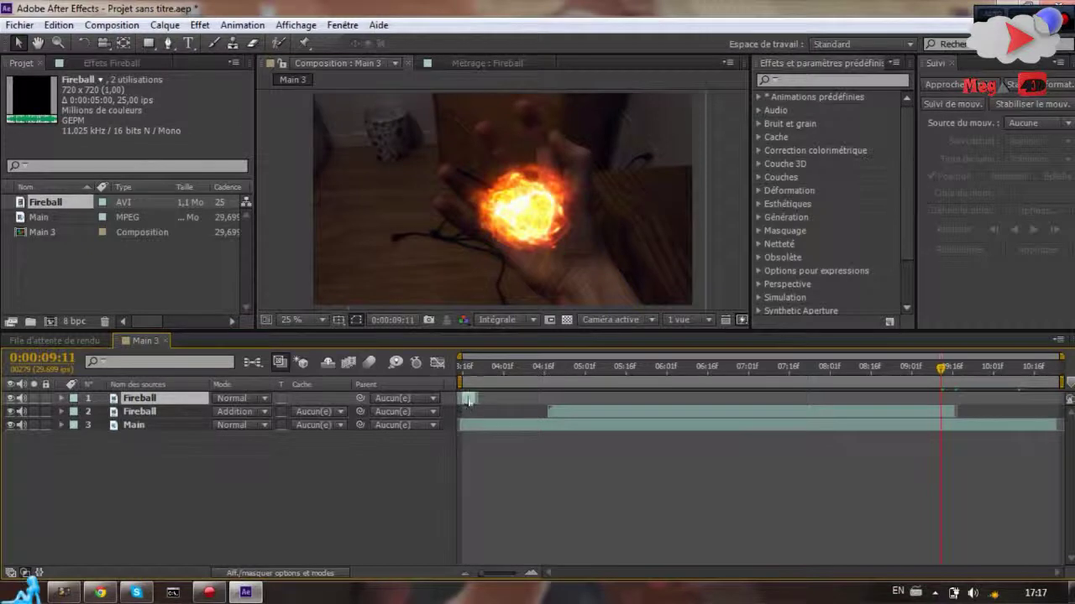
{"action": "left_click_drag", "start_coordinate": [468, 401], "coordinate": [487, 399]}
{"action": "key", "text": "Delete"}
{"action": "key", "text": "ctrl+z"}
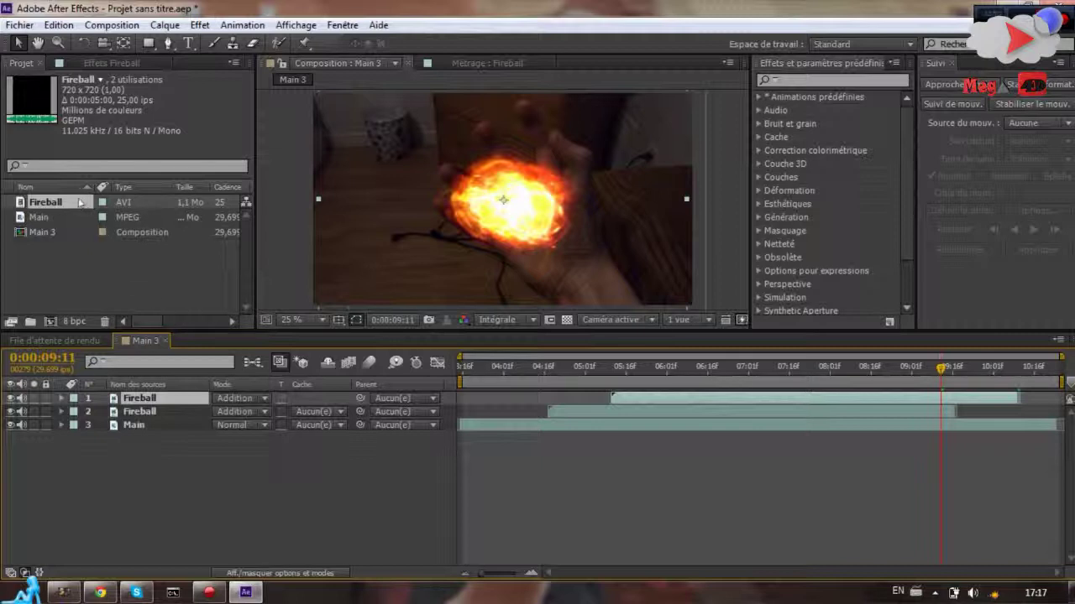
Set the Fireball footage's in point at 0:00:04:02 and inspect the two overlapping Fireball layers up to 0:00:09:04
{"action": "double_click", "coordinate": [80, 202]}
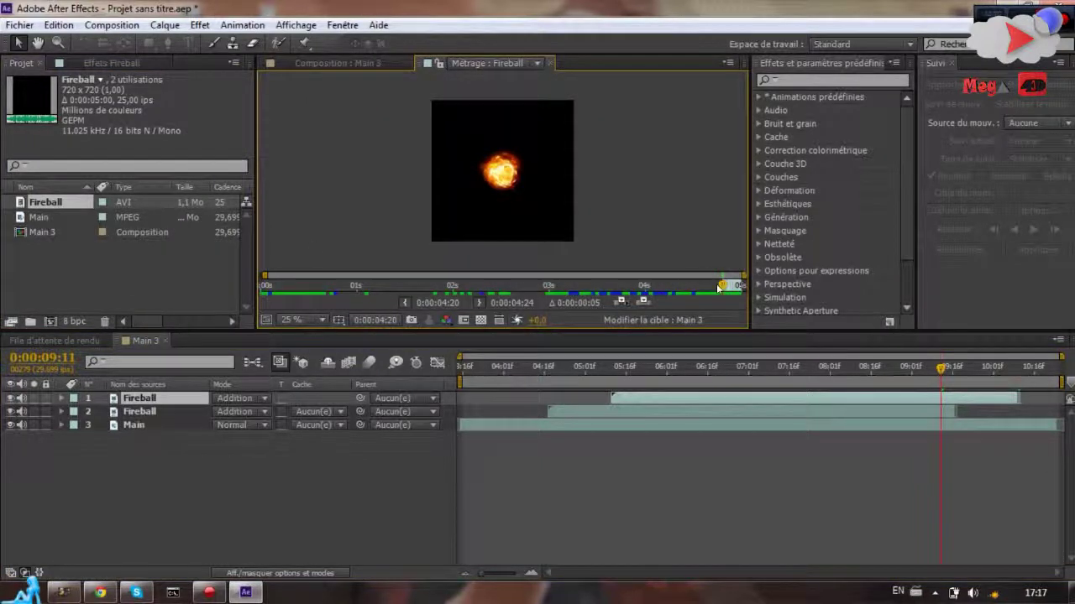
{"action": "left_click_drag", "start_coordinate": [719, 288], "coordinate": [647, 289]}
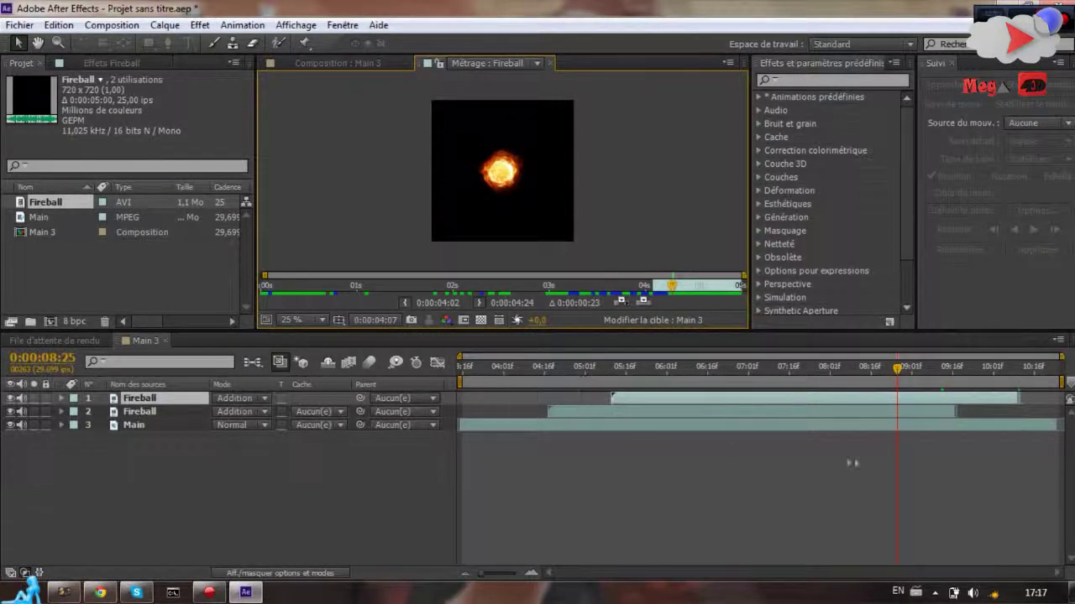
{"action": "left_click", "coordinate": [634, 413]}
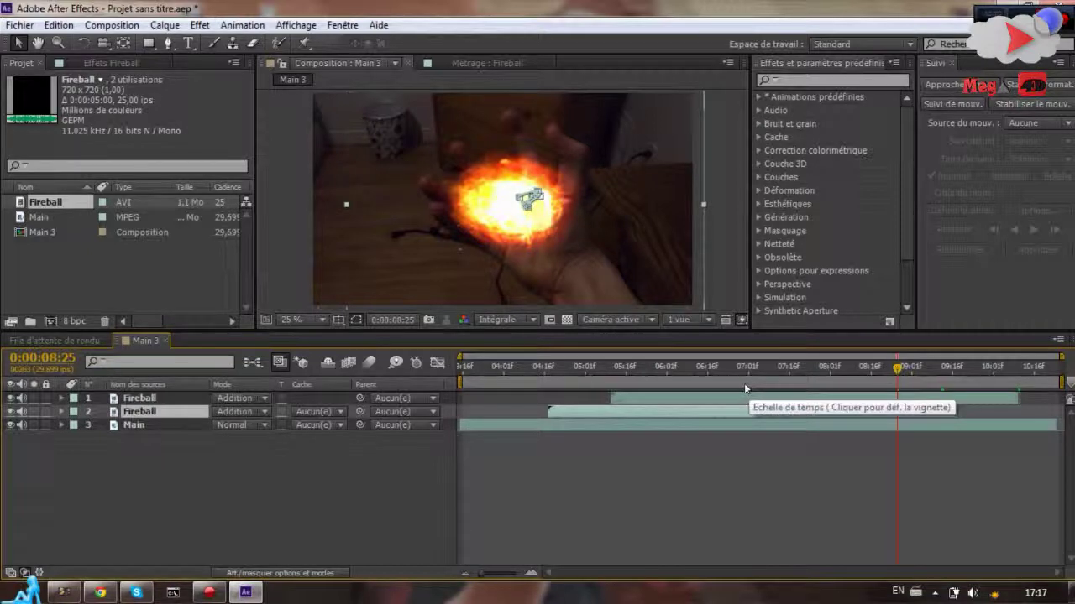
{"action": "left_click", "coordinate": [636, 398]}
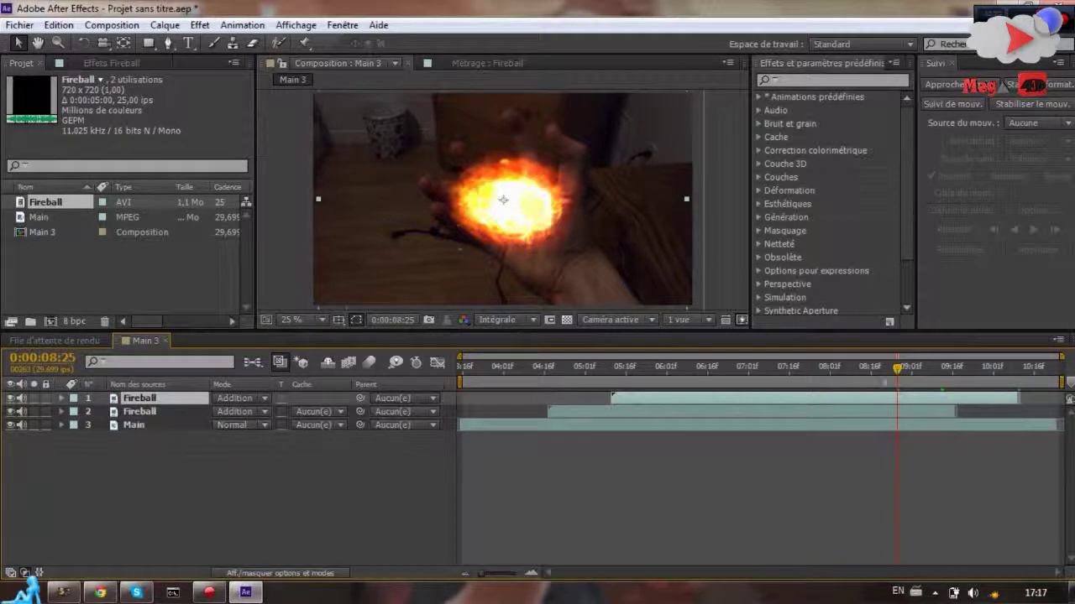
{"action": "left_click_drag", "start_coordinate": [896, 369], "coordinate": [919, 373]}
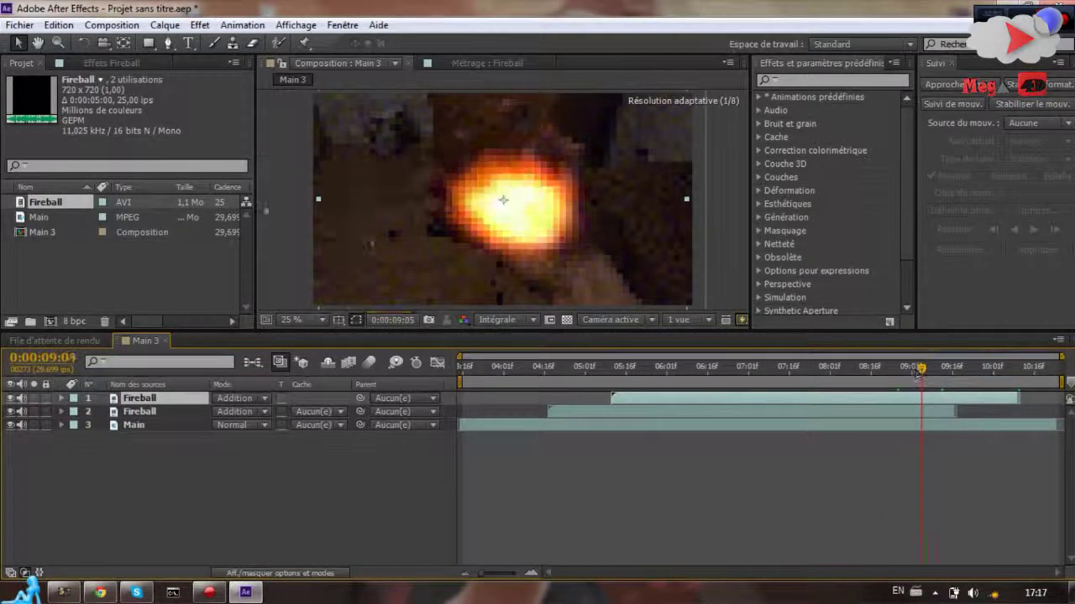
Set the Fireball footage's in point at 0:00:03:20 and delete the upper Fireball layer from the composition
{"action": "double_click", "coordinate": [46, 202]}
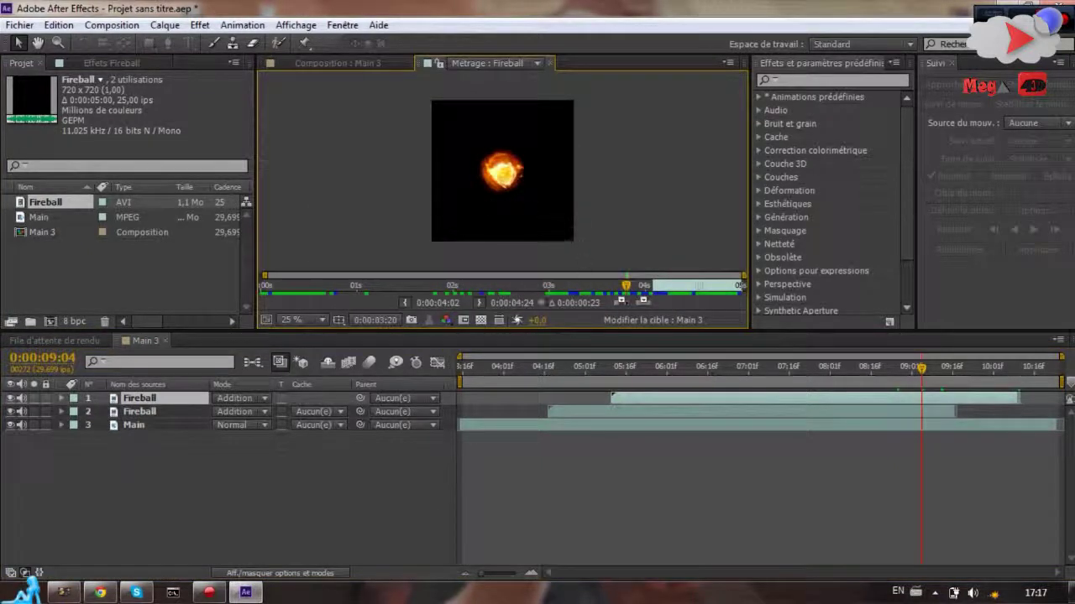
{"action": "left_click", "coordinate": [405, 304]}
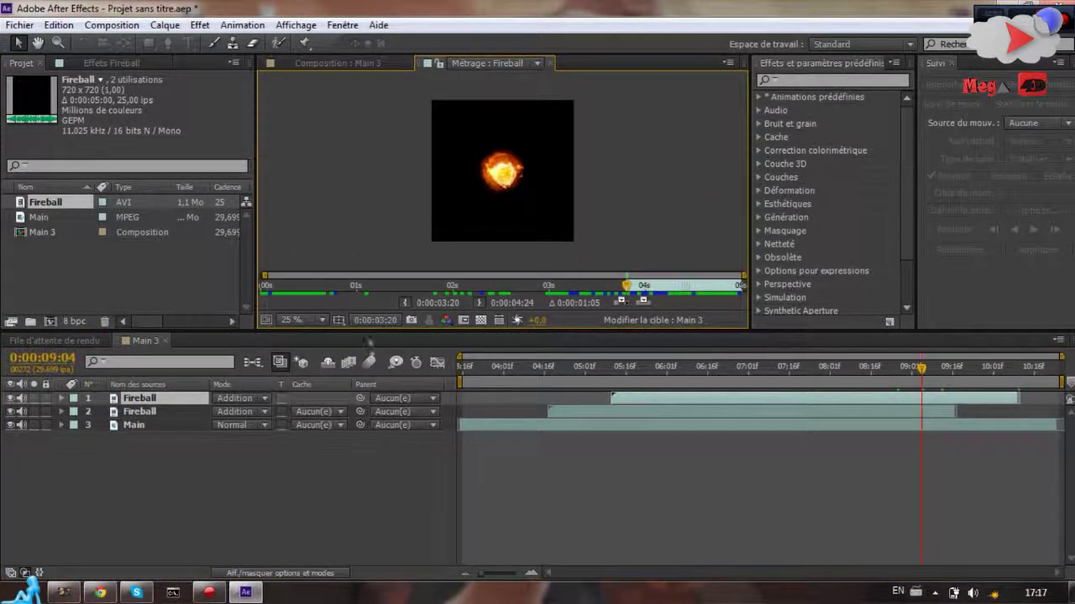
{"action": "left_click", "coordinate": [160, 397]}
{"action": "key", "text": "Delete"}
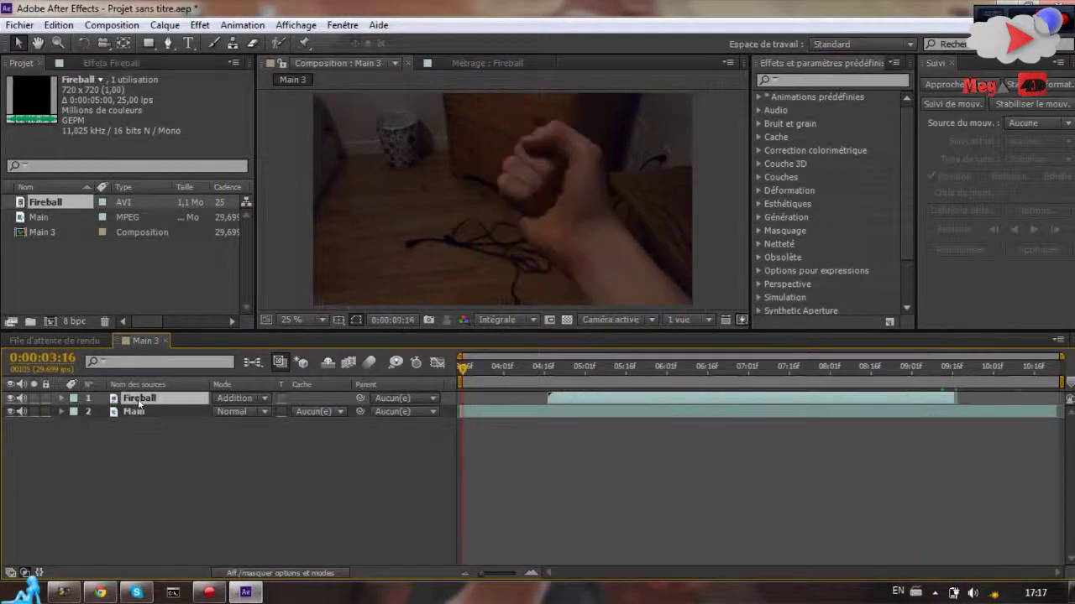
Add the trimmed Fireball clip as the top layer and align its start with the end of the first Fireball layer
{"action": "left_click", "coordinate": [139, 402]}
{"action": "left_click_drag", "start_coordinate": [62, 201], "coordinate": [139, 398]}
{"action": "left_click_drag", "start_coordinate": [501, 398], "coordinate": [978, 401]}
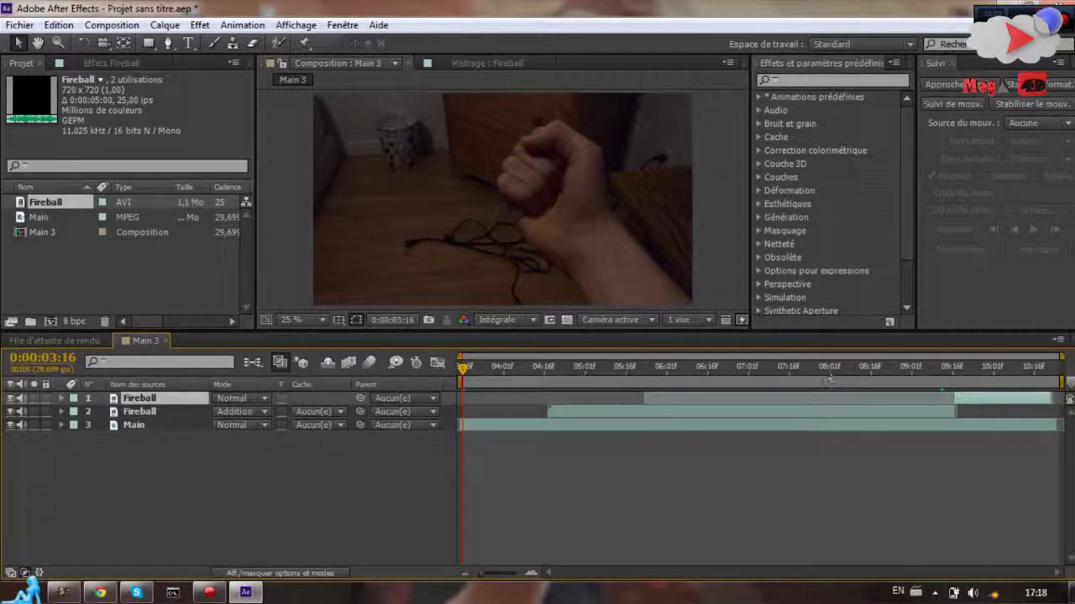
{"action": "left_click_drag", "start_coordinate": [956, 400], "coordinate": [953, 398]}
Set the trimmed Fireball layer's blending mode to Addition and go to 0:00:09:19 with the whole frame in view
{"action": "left_click", "coordinate": [251, 397]}
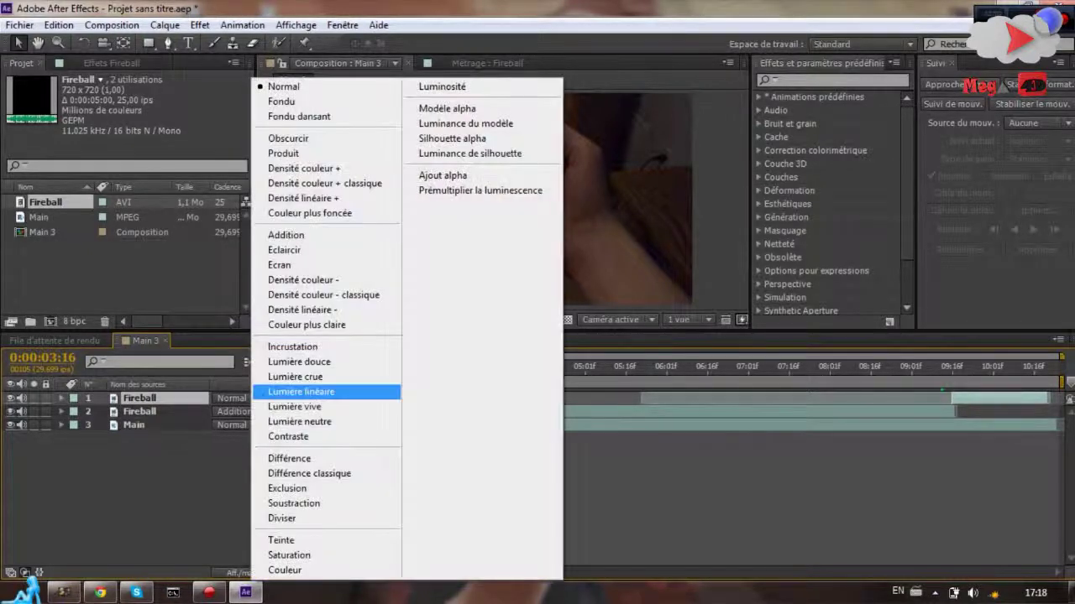
{"action": "left_click", "coordinate": [286, 235]}
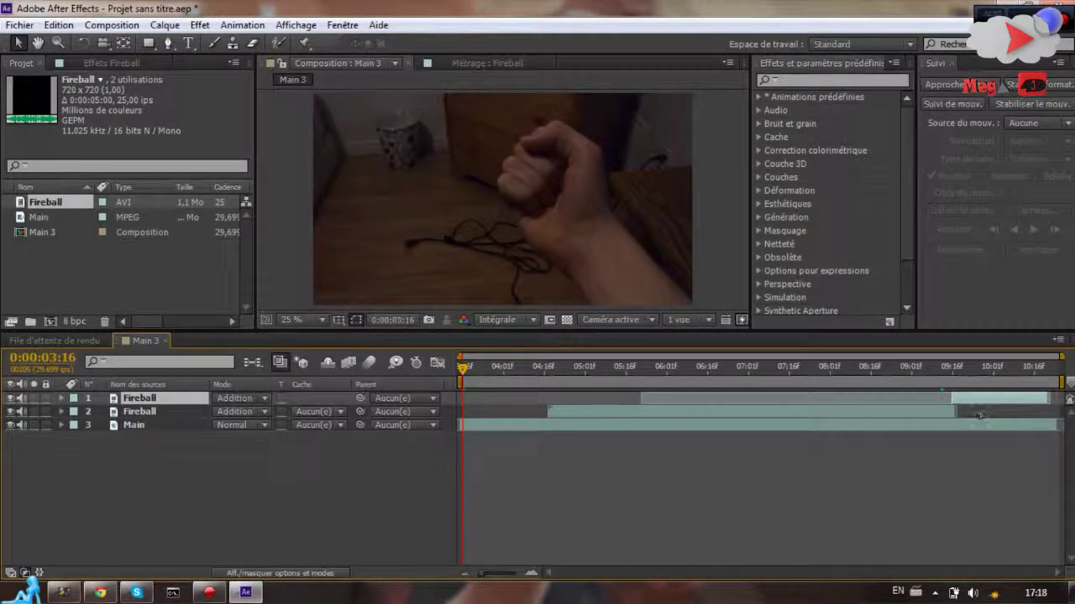
{"action": "left_click_drag", "start_coordinate": [462, 370], "coordinate": [963, 380]}
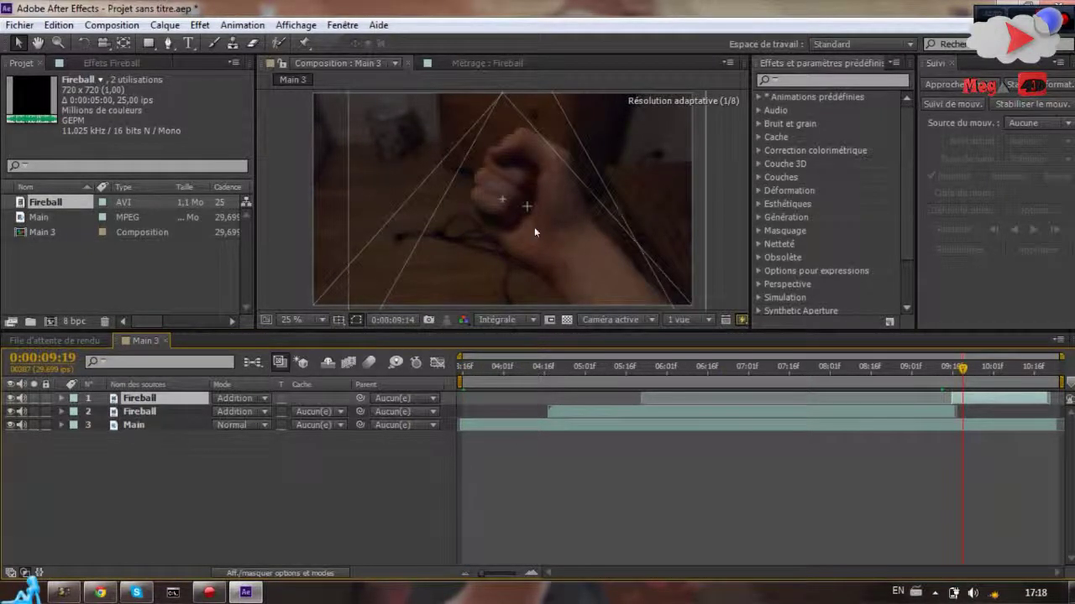
{"action": "key", "text": "comma"}
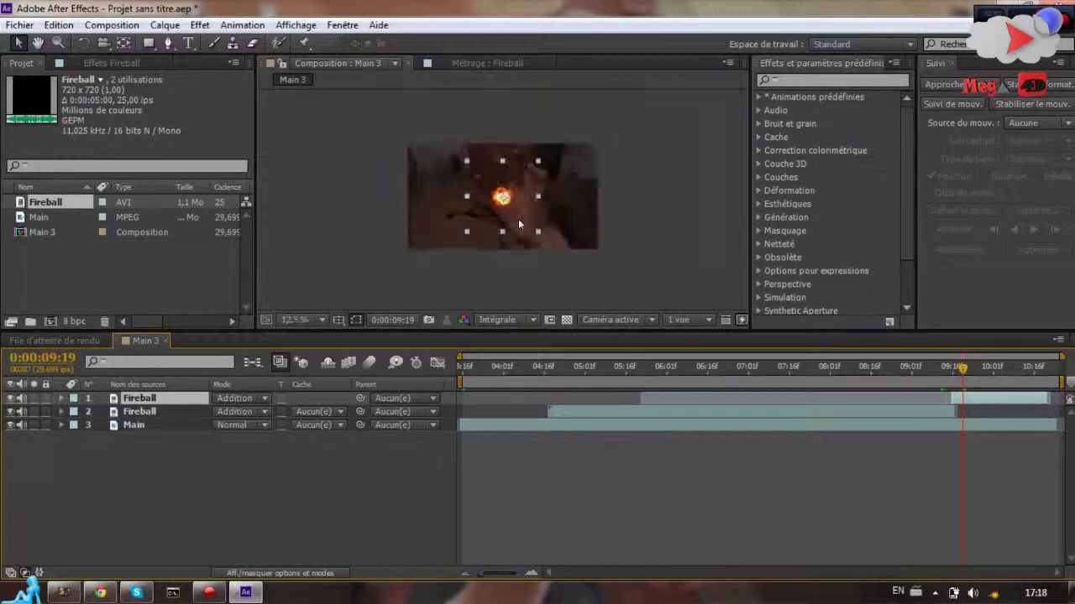
Enlarge the top Fireball layer to about 268.9 by 257.8% and position it over the palm at about 1104, 540
{"action": "left_click_drag", "start_coordinate": [538, 232], "coordinate": [597, 287]}
{"action": "left_click_drag", "start_coordinate": [514, 210], "coordinate": [529, 210]}
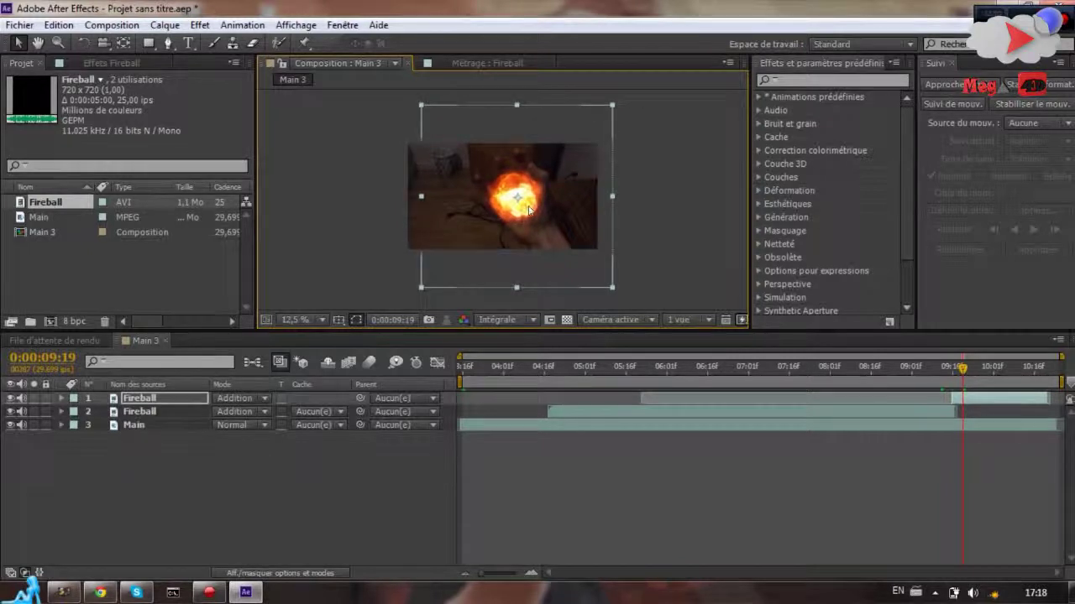
{"action": "left_click_drag", "start_coordinate": [959, 367], "coordinate": [966, 370]}
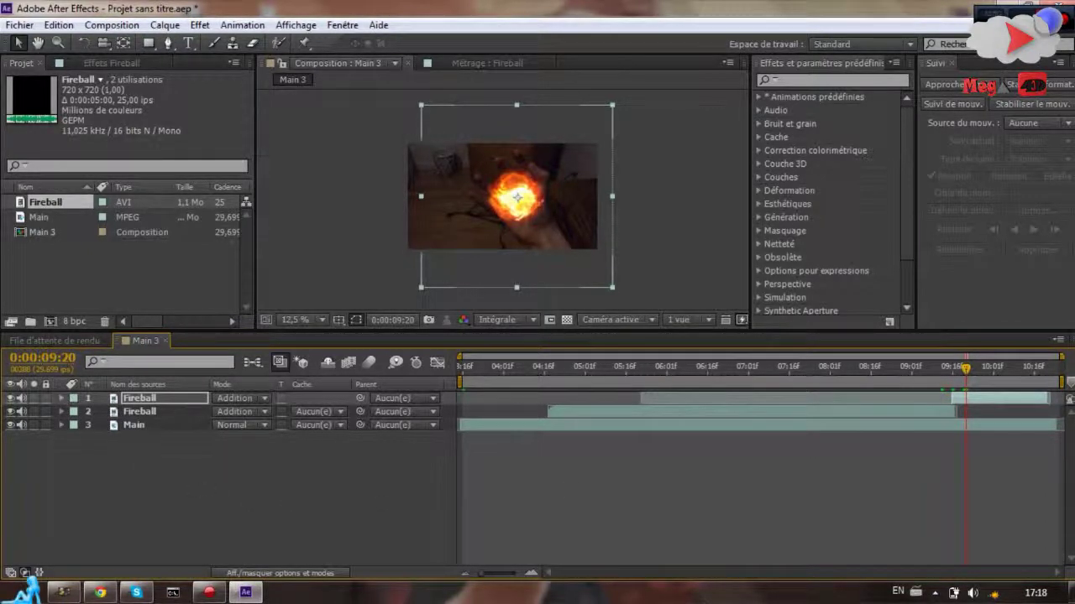
Preview the transition between the two Fireball clips from 0:00:09:09 onward
{"action": "left_click_drag", "start_coordinate": [965, 367], "coordinate": [934, 370]}
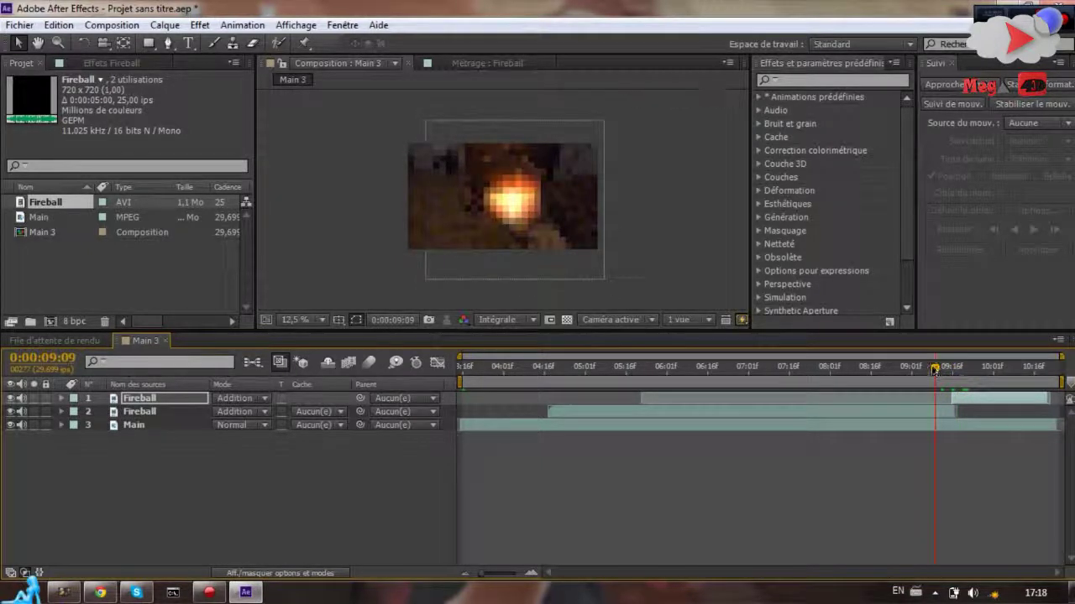
{"action": "key", "text": "space"}
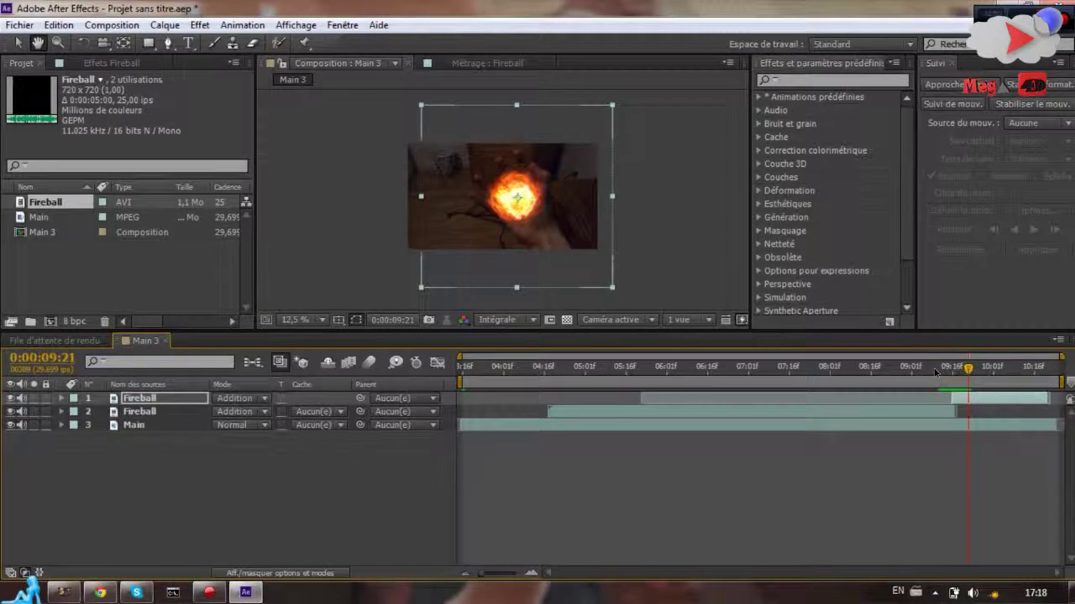
{"action": "key", "text": "v"}
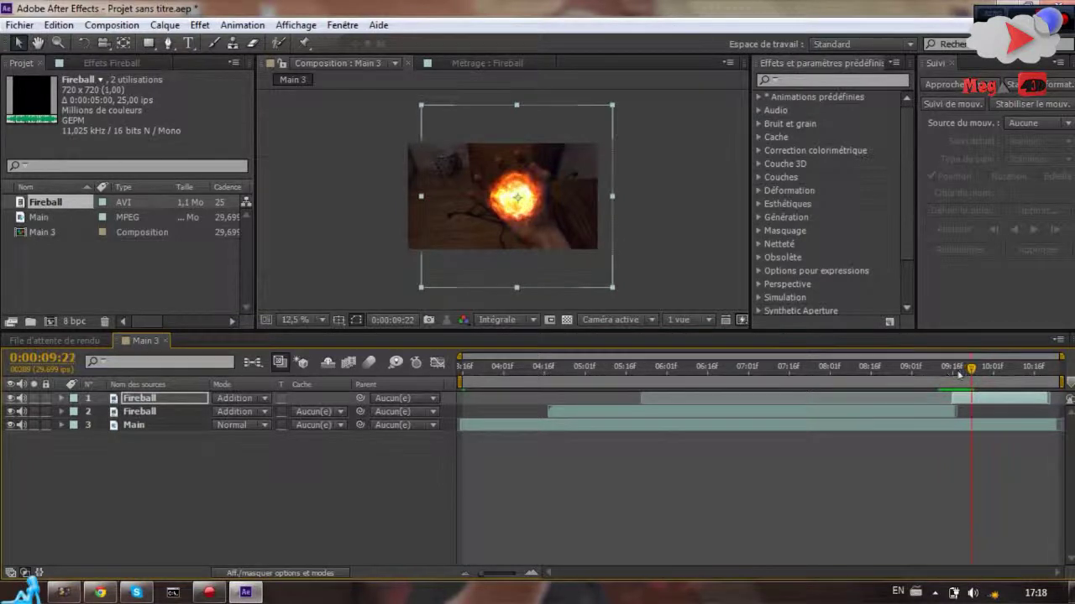
{"action": "left_click_drag", "start_coordinate": [968, 368], "coordinate": [938, 370]}
{"action": "scroll", "coordinate": [506, 195], "scroll_direction": "up", "scroll_amount": 1}
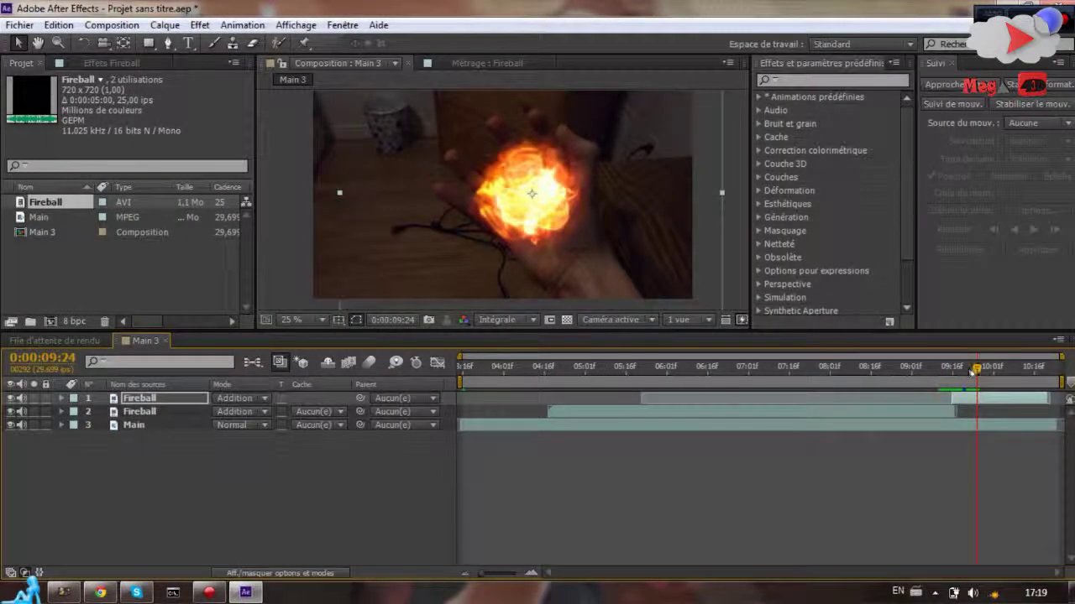
Shift the top Fireball layer earlier to start at 0:00:09:13 and expand its transform properties
{"action": "left_click_drag", "start_coordinate": [972, 372], "coordinate": [945, 376]}
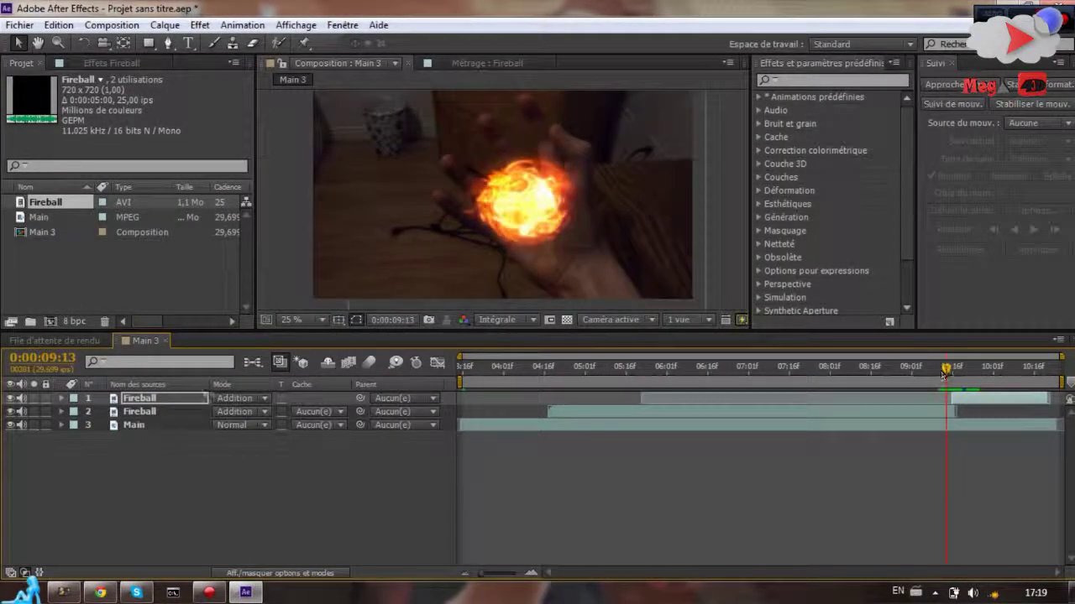
{"action": "left_click", "coordinate": [61, 400]}
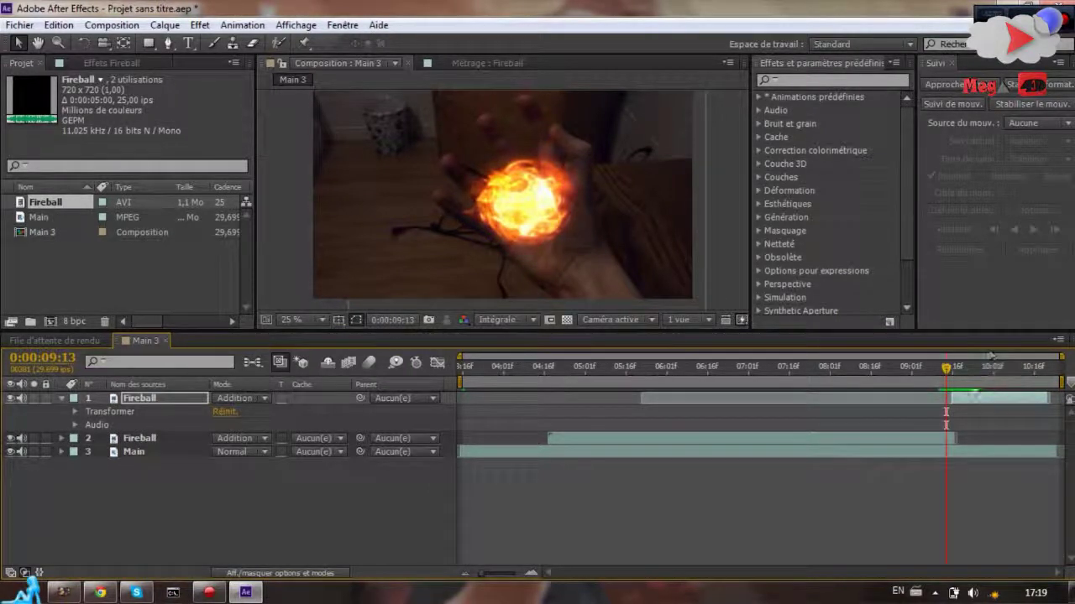
{"action": "left_click", "coordinate": [962, 400]}
{"action": "left_click_drag", "start_coordinate": [958, 398], "coordinate": [958, 400]}
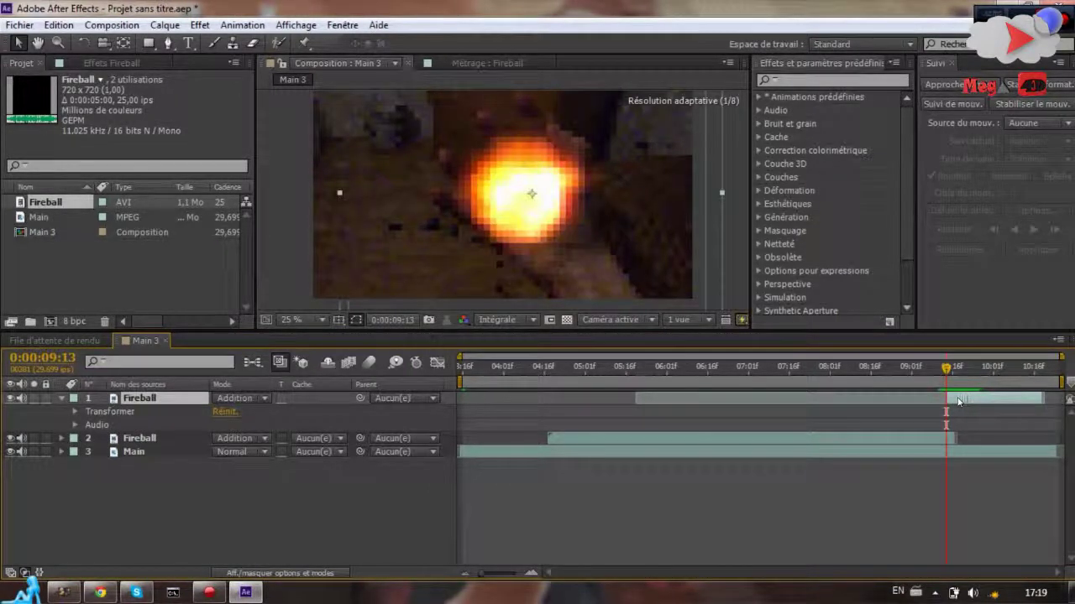
{"action": "left_click", "coordinate": [75, 411]}
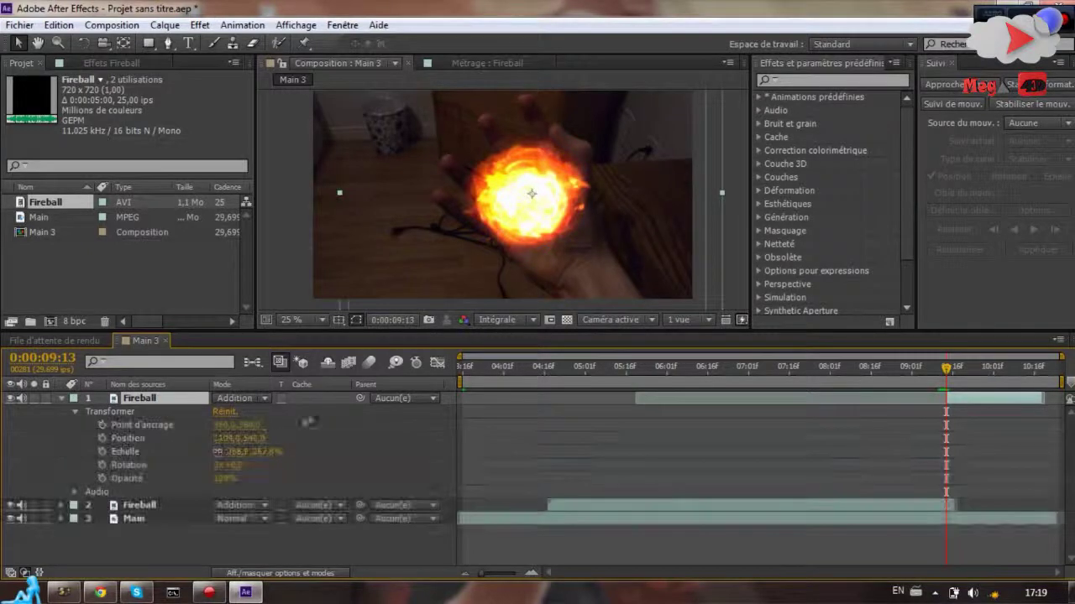
{"action": "left_click", "coordinate": [103, 478]}
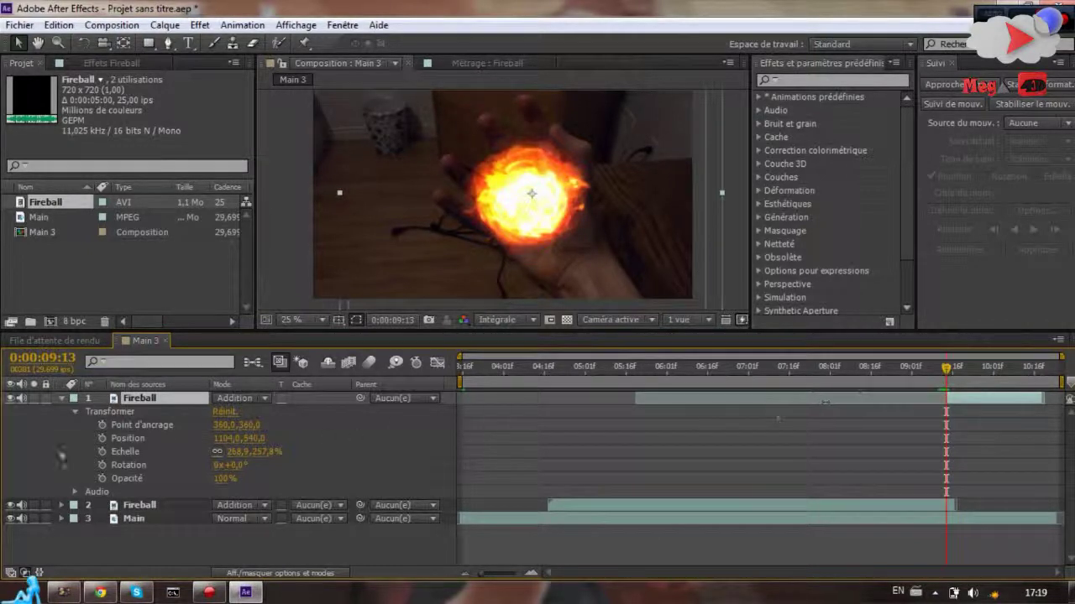
{"action": "left_click", "coordinate": [102, 478]}
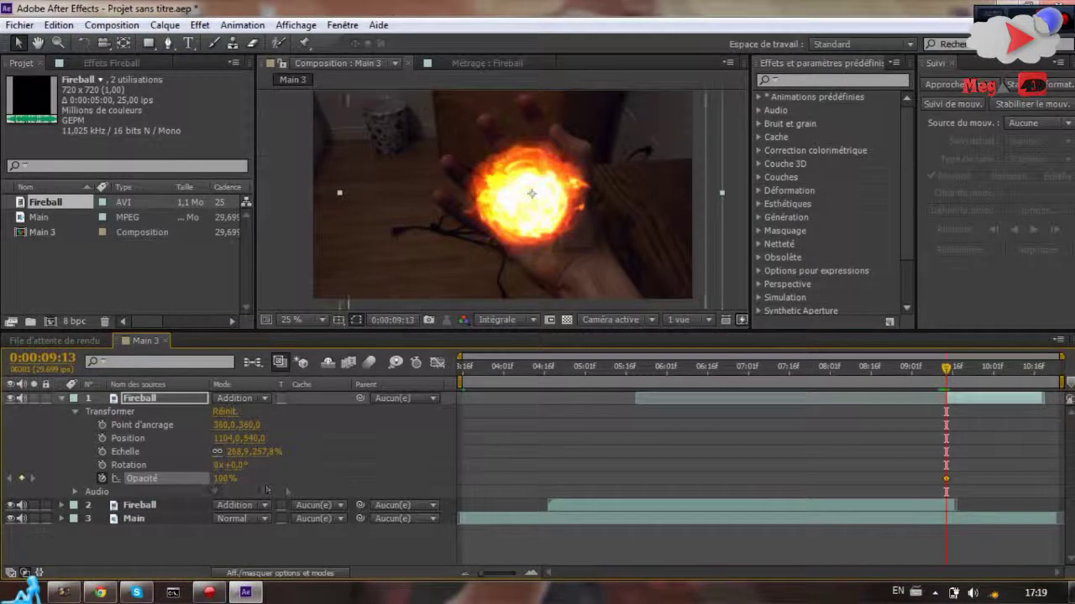
{"action": "left_click_drag", "start_coordinate": [946, 378], "coordinate": [951, 381]}
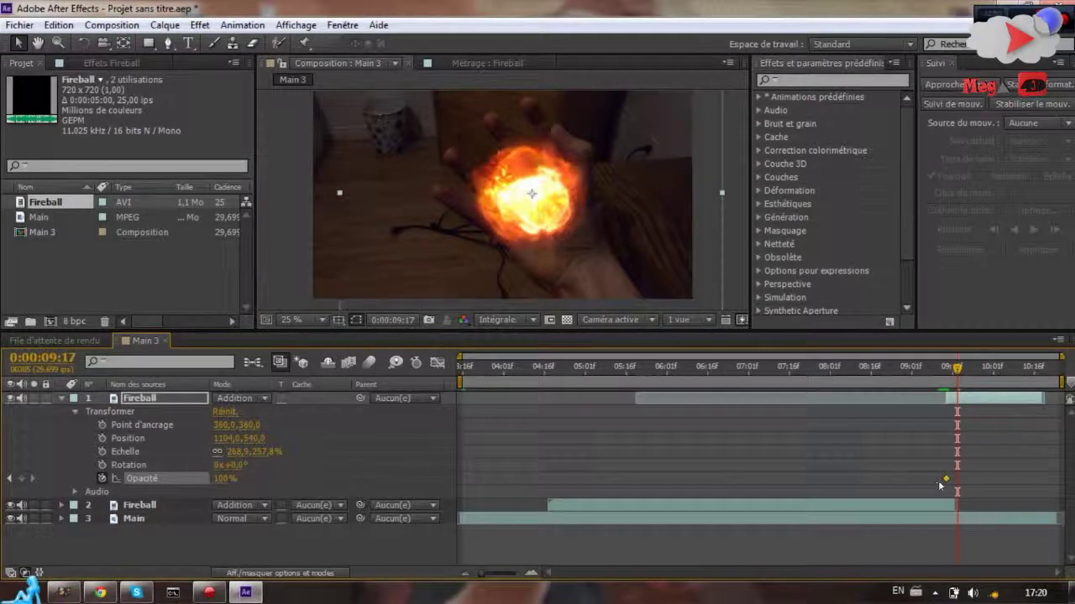
{"action": "key", "text": "Delete"}
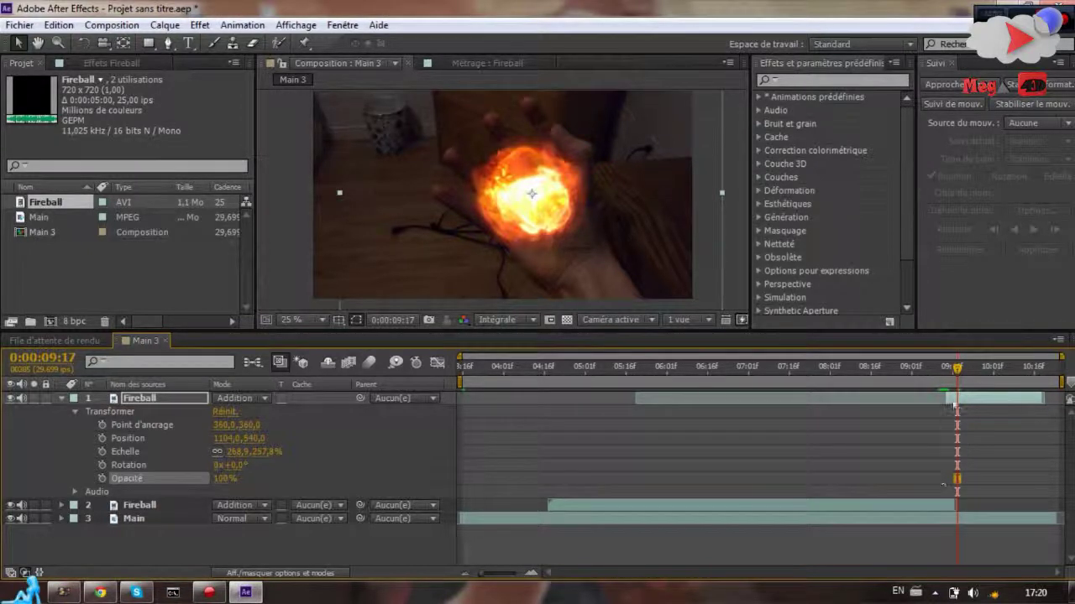
Keyframe the top Fireball layer's opacity from 0% at 0:00:09:13 to 100% at 0:00:09:17
{"action": "left_click_drag", "start_coordinate": [957, 368], "coordinate": [944, 368]}
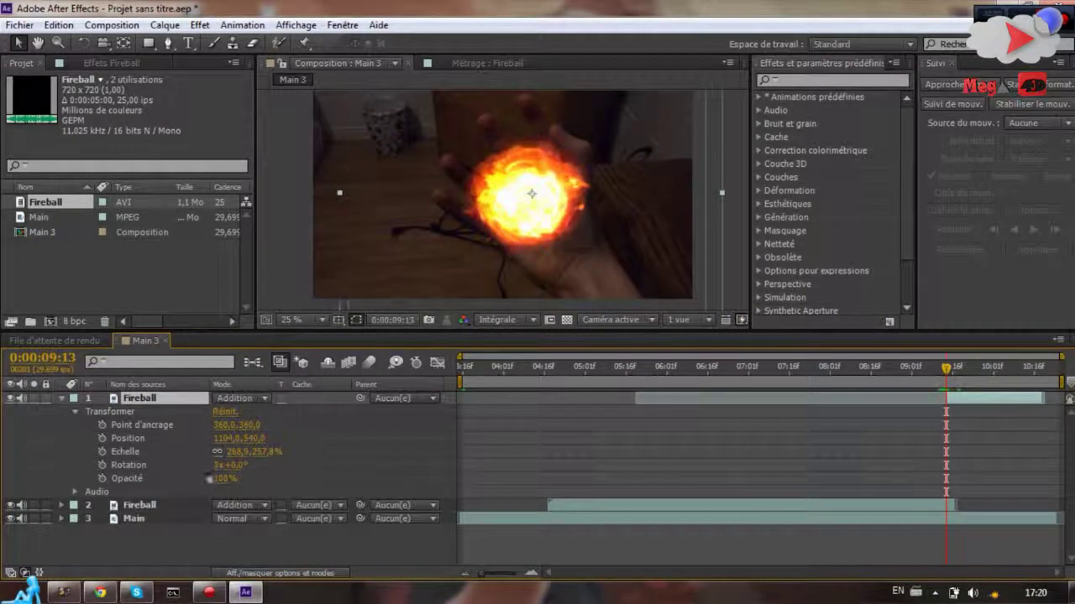
{"action": "left_click", "coordinate": [101, 479]}
{"action": "left_click_drag", "start_coordinate": [216, 489], "coordinate": [89, 476]}
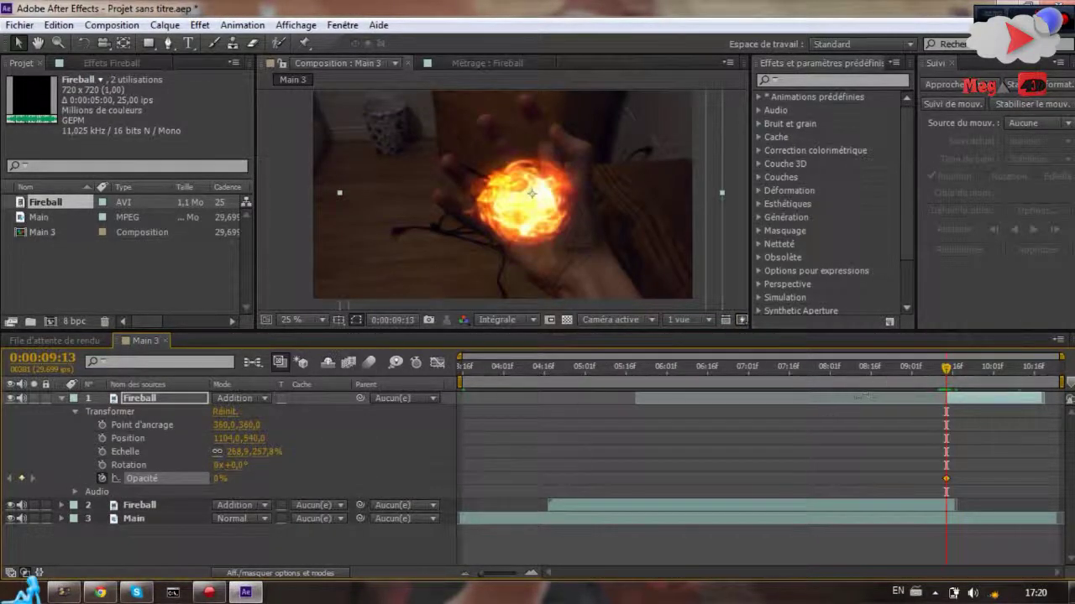
{"action": "left_click_drag", "start_coordinate": [946, 369], "coordinate": [958, 367]}
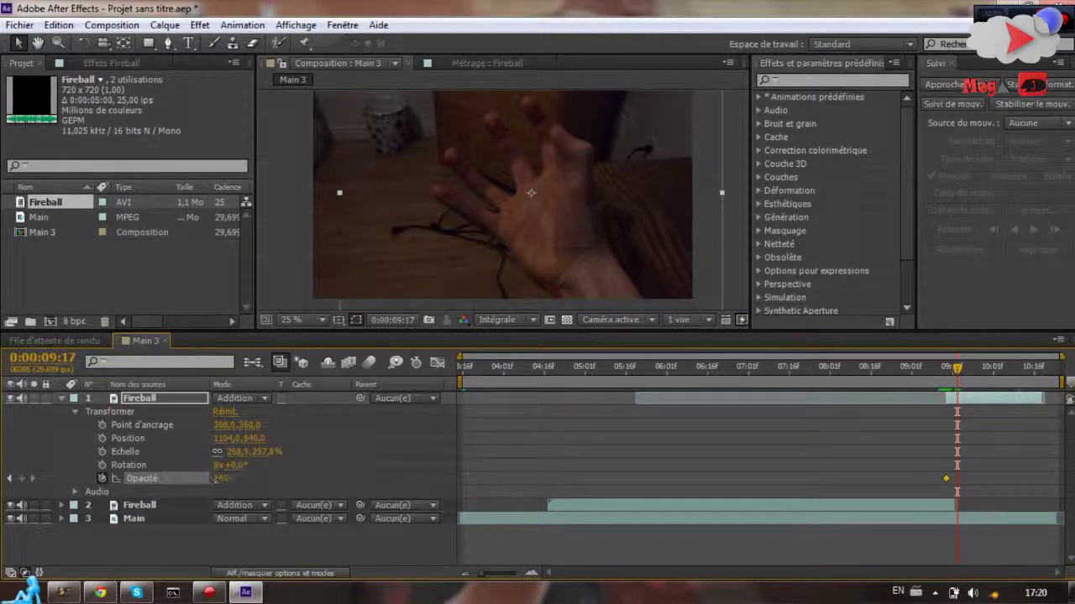
{"action": "left_click_drag", "start_coordinate": [217, 479], "coordinate": [277, 479]}
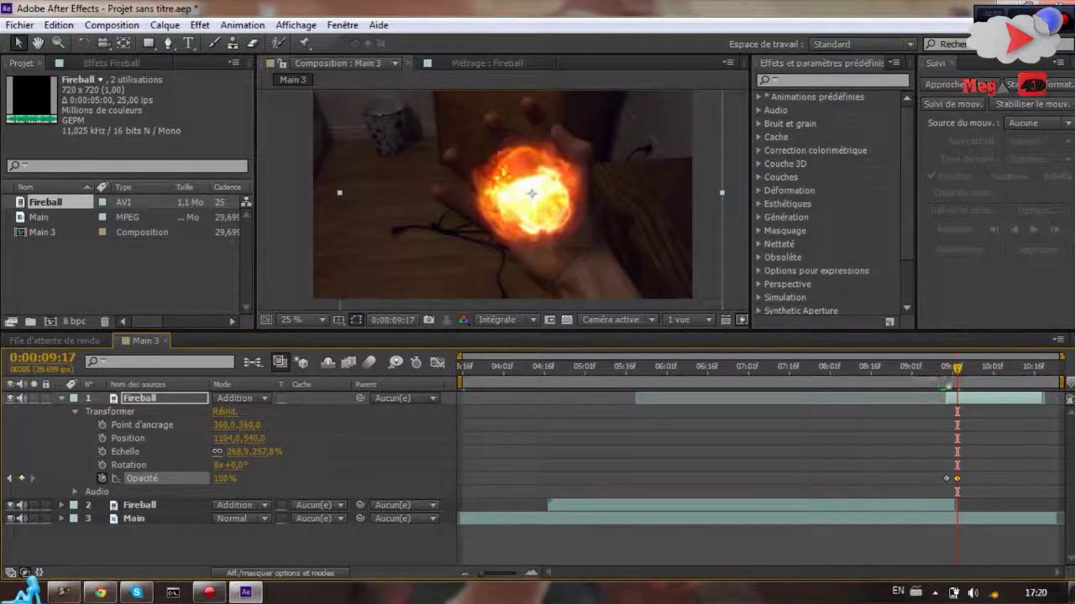
Play back the opacity fade between the two Fireball clips from 0:00:09:09 and return to 0:00:09:19
{"action": "left_click_drag", "start_coordinate": [958, 369], "coordinate": [932, 369]}
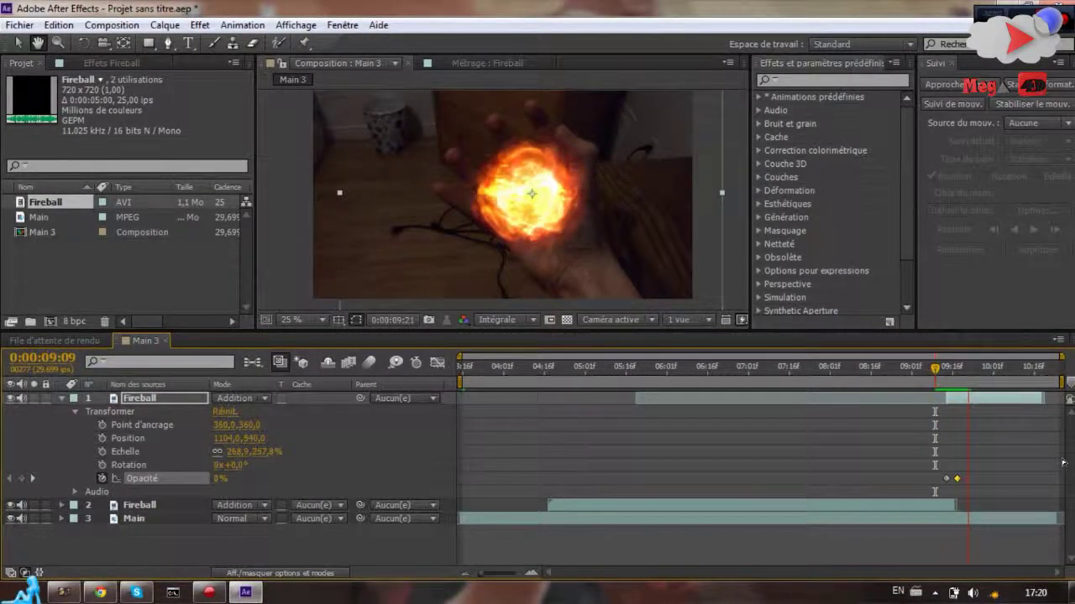
{"action": "key", "text": "space"}
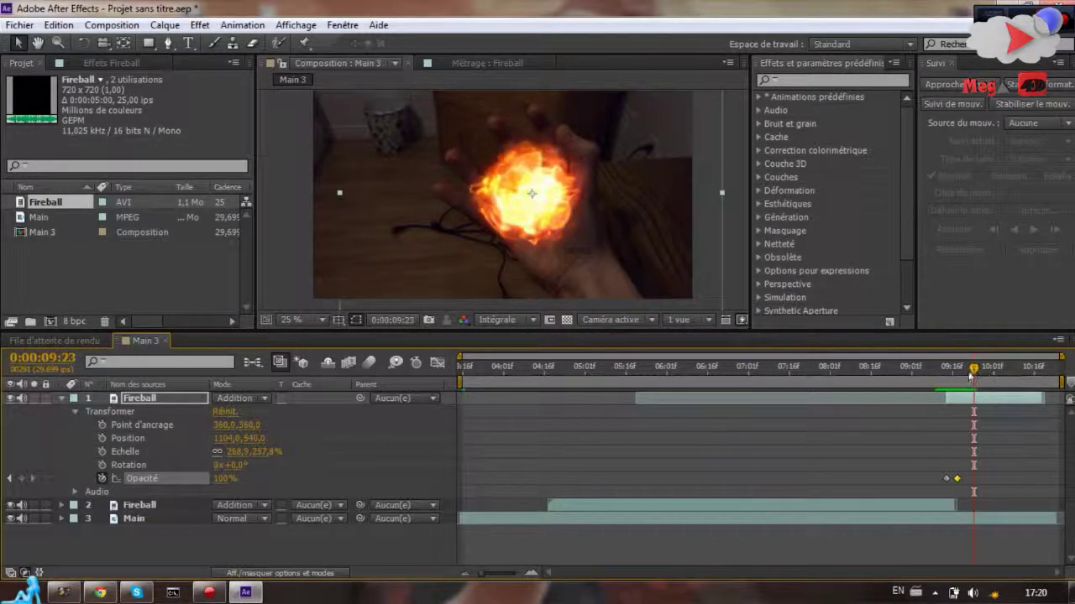
{"action": "left_click_drag", "start_coordinate": [974, 370], "coordinate": [962, 419]}
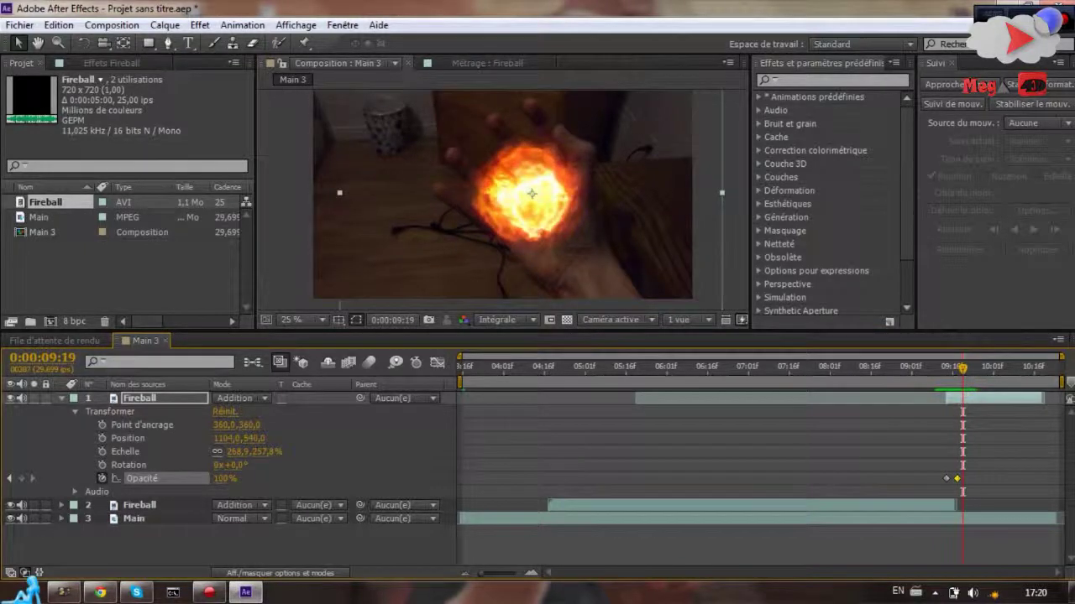
Scale the top Fireball layer down to about 248.9 by 235.6%
{"action": "key", "text": "comma"}
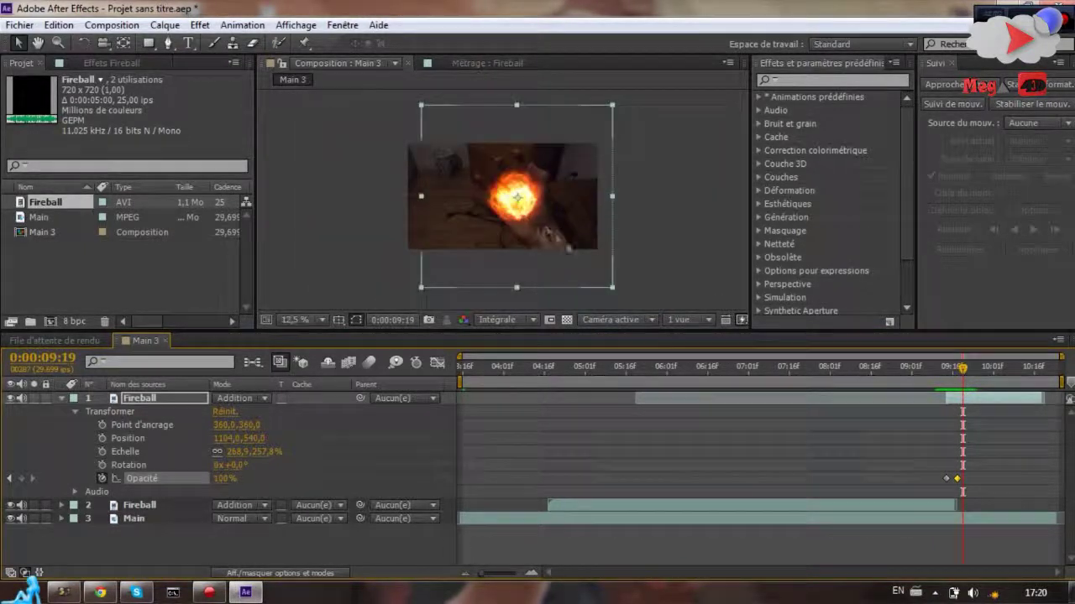
{"action": "left_click", "coordinate": [610, 287]}
{"action": "left_click_drag", "start_coordinate": [611, 287], "coordinate": [605, 279]}
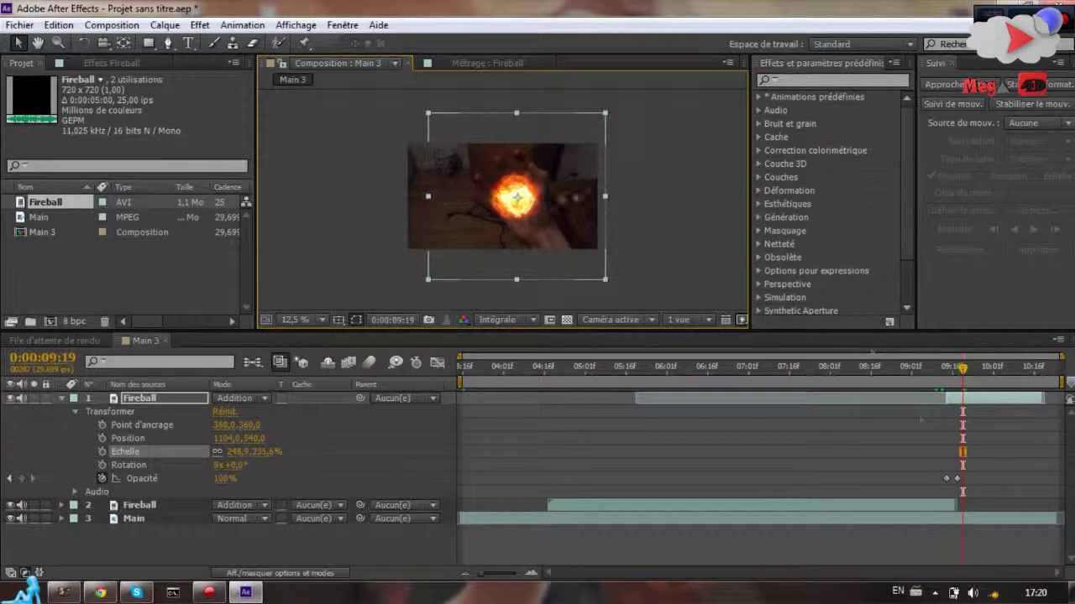
{"action": "key", "text": "period"}
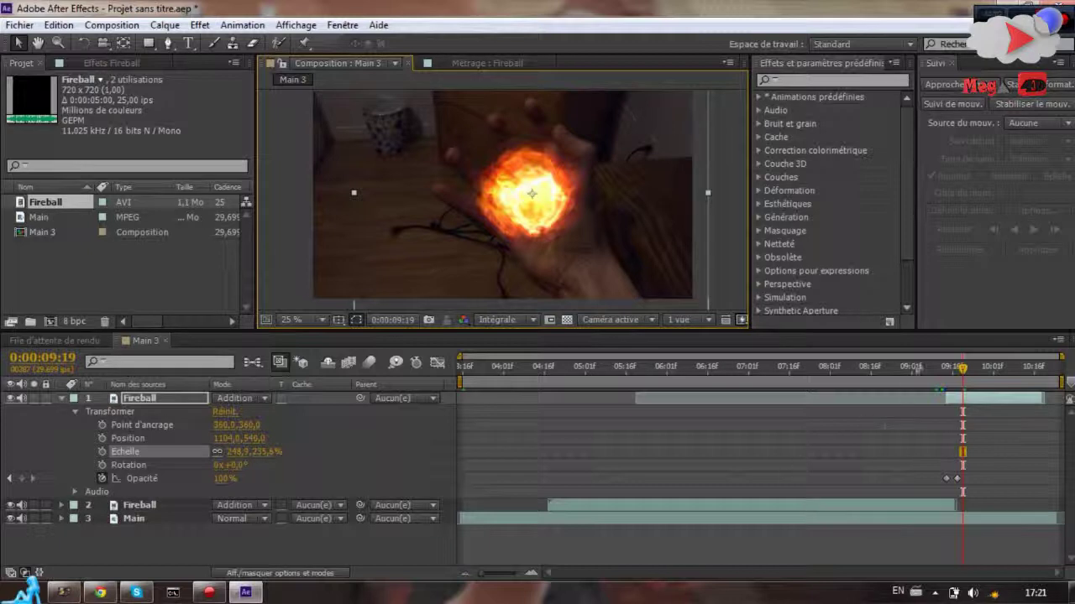
Start keyframing the top Fireball layer's position at 0:00:09:28 and move it to about 1100, 588 at 0:00:10:01
{"action": "left_click_drag", "start_coordinate": [961, 371], "coordinate": [988, 367]}
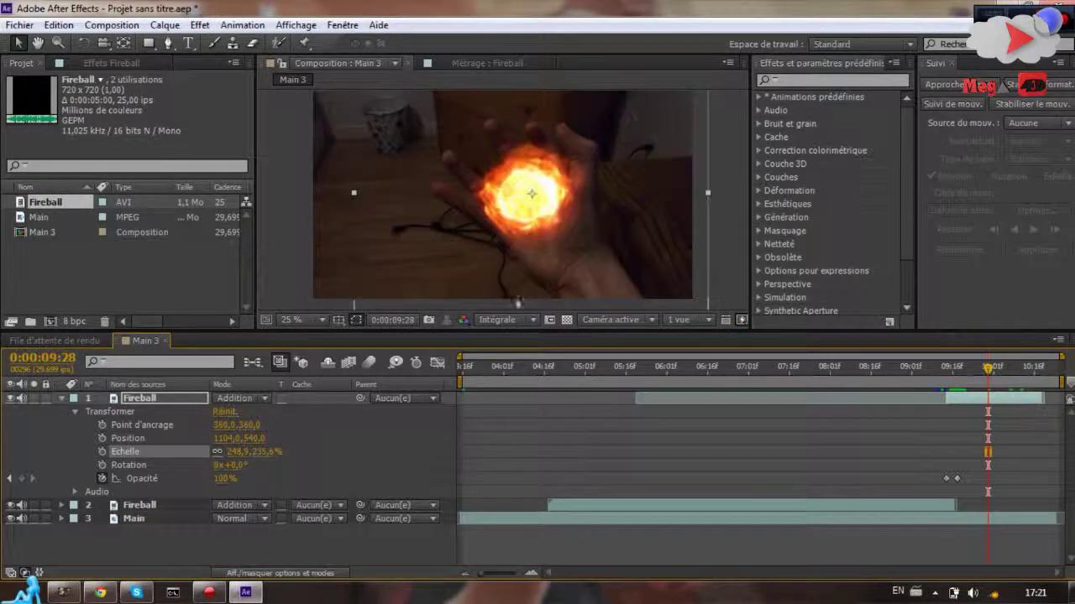
{"action": "left_click", "coordinate": [102, 438]}
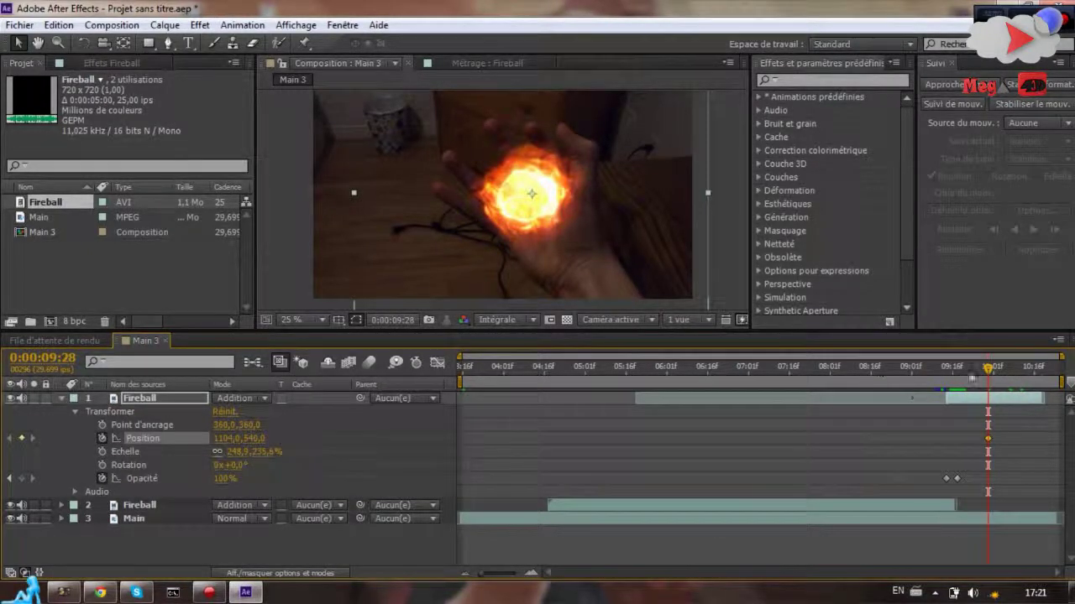
{"action": "left_click_drag", "start_coordinate": [988, 369], "coordinate": [996, 370]}
{"action": "left_click_drag", "start_coordinate": [531, 194], "coordinate": [530, 204]}
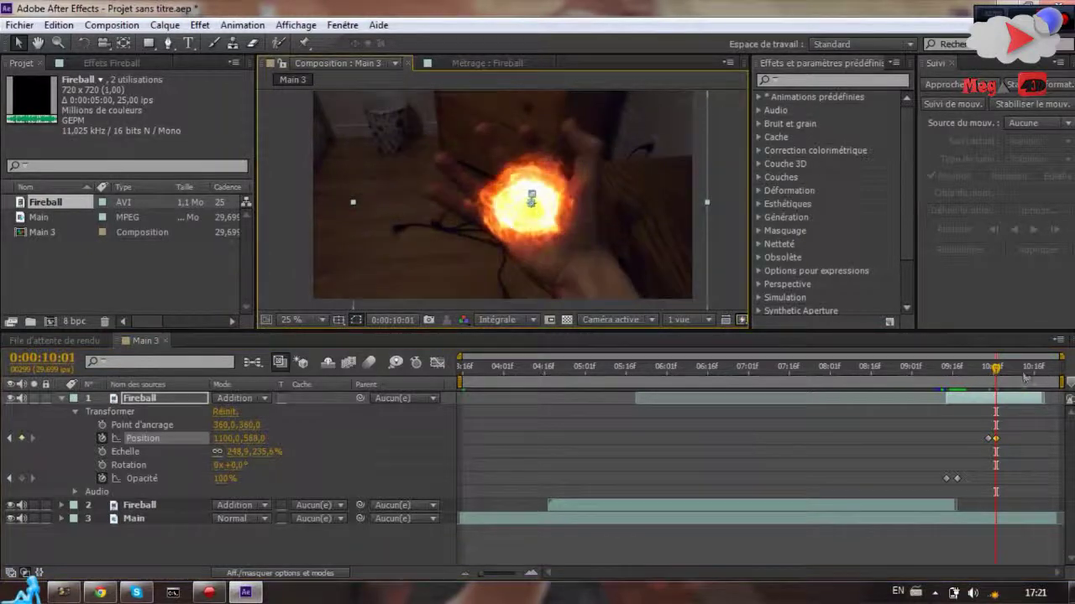
Keyframe the top Fireball layer's position at about 908, 504 at 0:00:10:10 and about 998.8, 575.5 at 0:00:10:04
{"action": "left_click_drag", "start_coordinate": [995, 370], "coordinate": [1013, 375]}
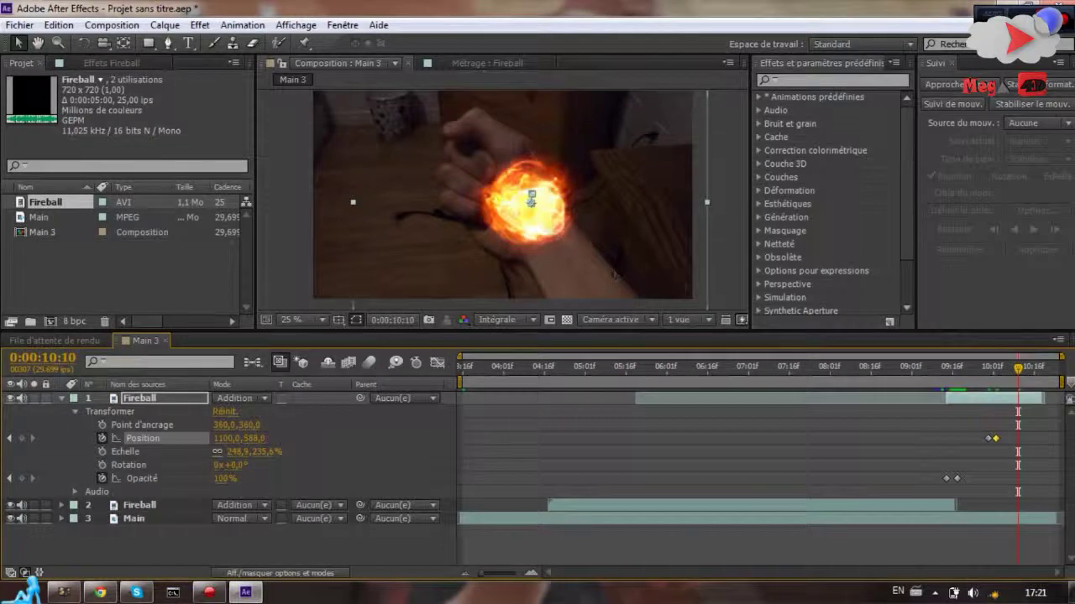
{"action": "left_click_drag", "start_coordinate": [540, 223], "coordinate": [500, 206]}
{"action": "left_click_drag", "start_coordinate": [1018, 369], "coordinate": [1003, 372]}
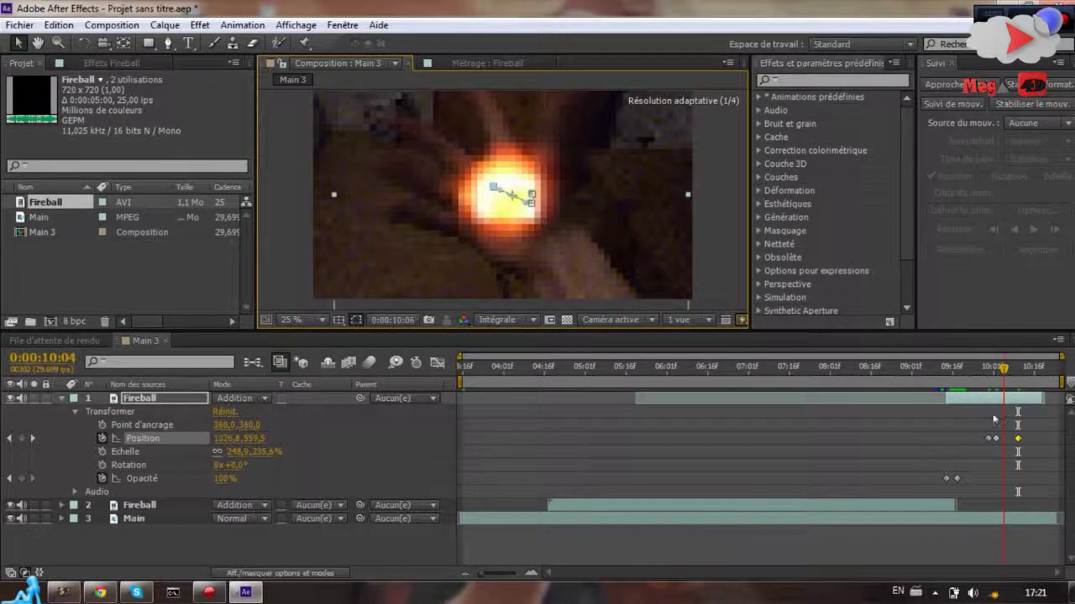
{"action": "left_click_drag", "start_coordinate": [520, 231], "coordinate": [515, 234]}
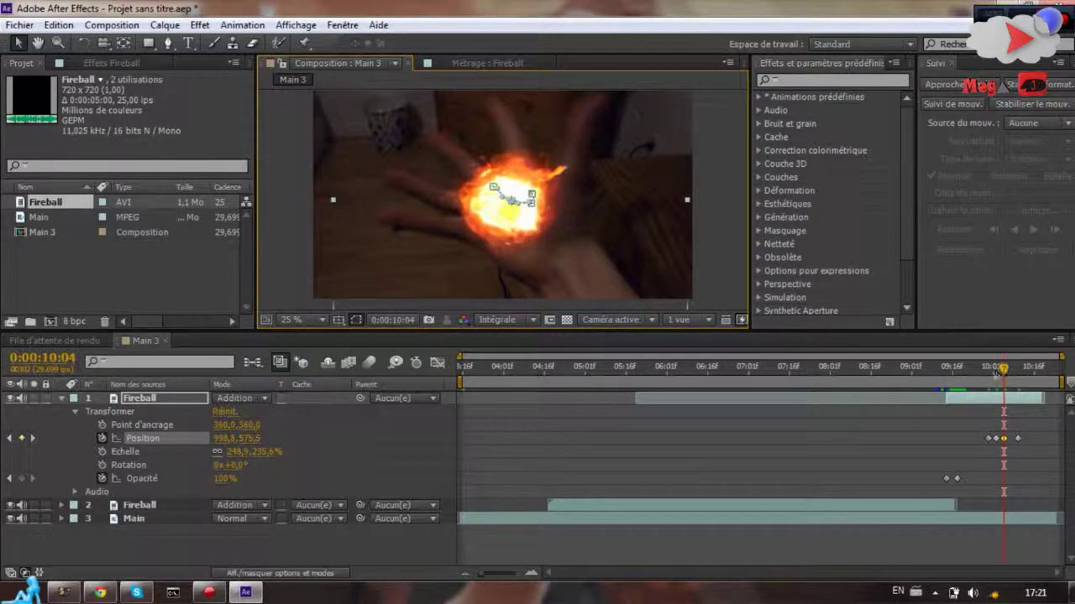
Move the top Fireball layer's last position keyframe to 0:00:10:09 and trim the layer's end to that time
{"action": "left_click_drag", "start_coordinate": [1001, 369], "coordinate": [1046, 373]}
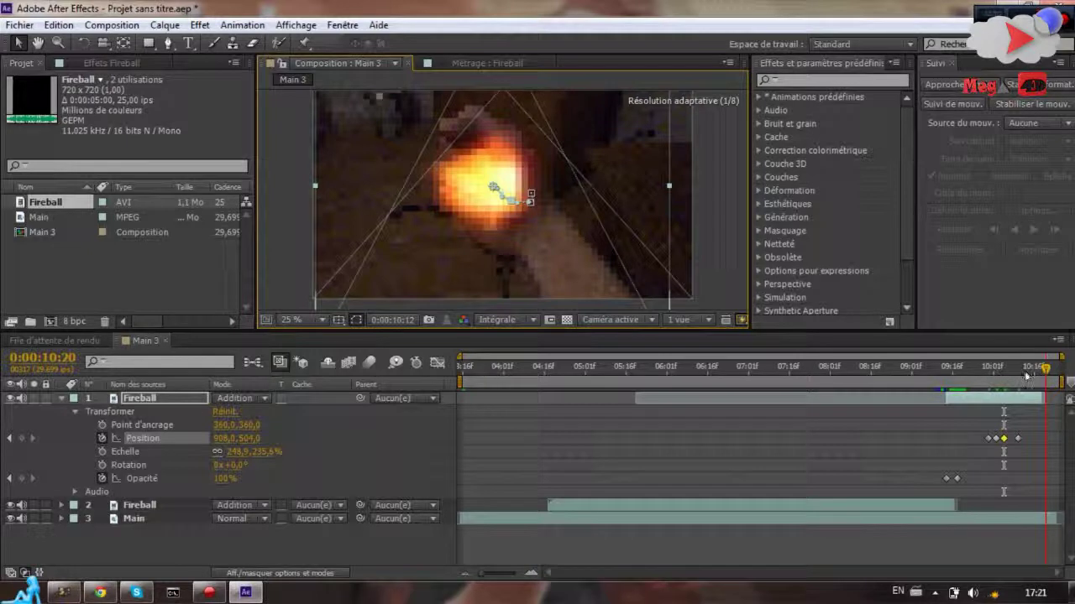
{"action": "left_click", "coordinate": [1022, 371]}
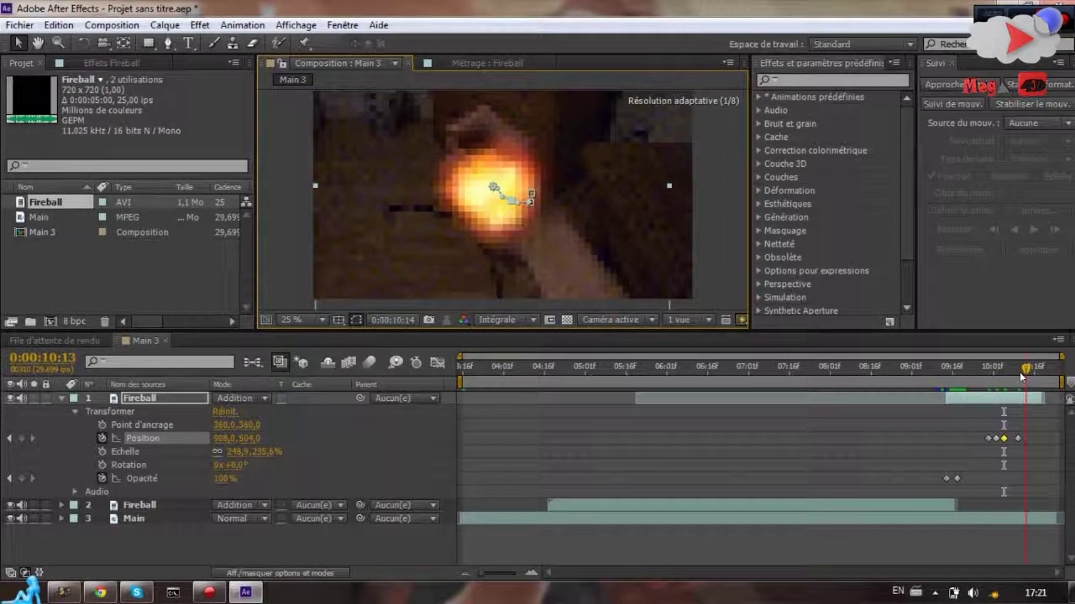
{"action": "mouse_move", "coordinate": [1025, 377]}
{"action": "left_mouse_down"}
{"action": "mouse_move", "coordinate": [1039, 398]}
{"action": "mouse_move", "coordinate": [1025, 398]}
{"action": "mouse_move", "coordinate": [1024, 371]}
{"action": "mouse_move", "coordinate": [1014, 370]}
{"action": "left_mouse_up"}
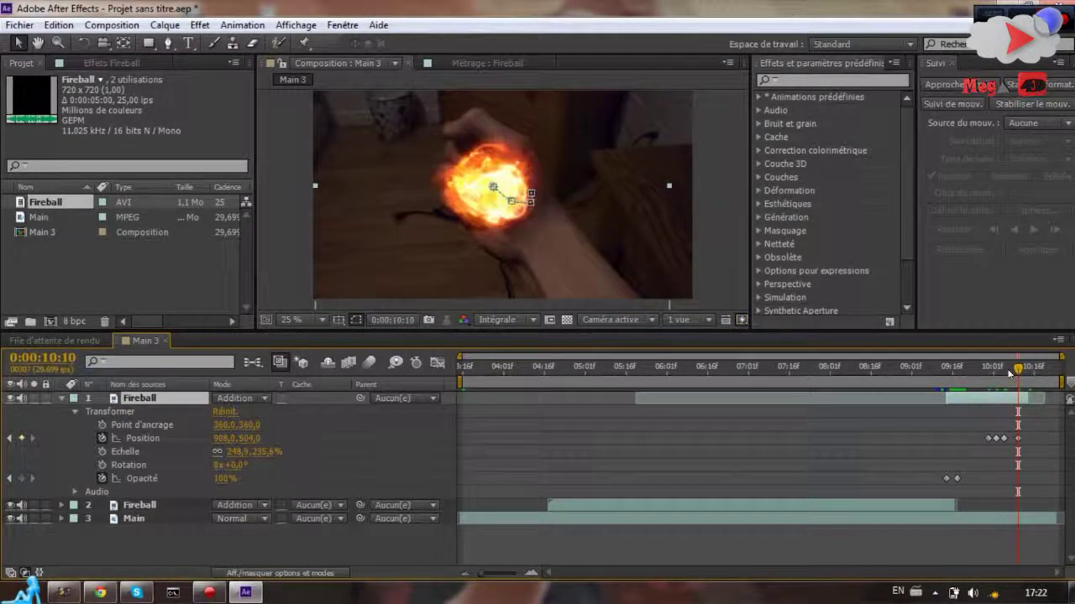
{"action": "left_click_drag", "start_coordinate": [1008, 372], "coordinate": [1011, 373]}
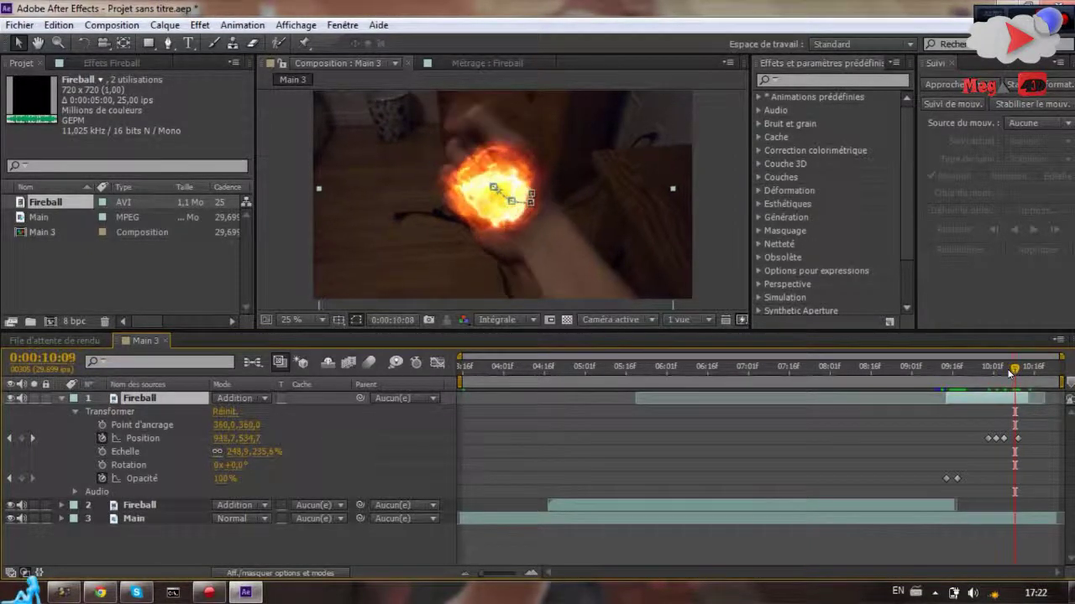
{"action": "left_click_drag", "start_coordinate": [1019, 439], "coordinate": [1013, 440]}
{"action": "left_click_drag", "start_coordinate": [1017, 395], "coordinate": [1010, 401]}
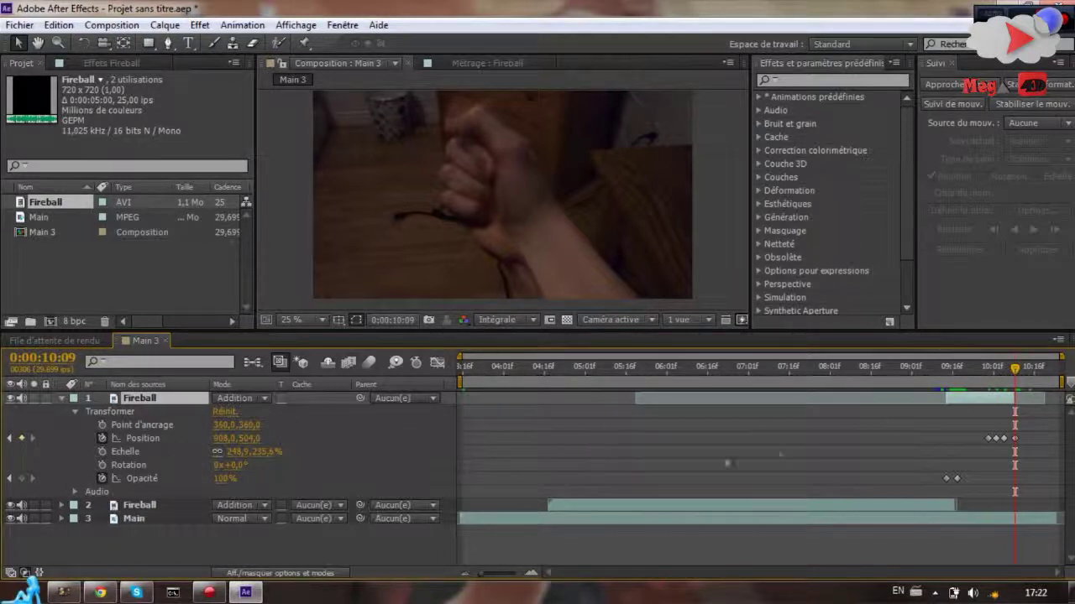
Keyframe the top Fireball layer's opacity from 100% at 0:00:10:06 to 0% at 0:00:10:09 and preview the fade-out
{"action": "left_click_drag", "start_coordinate": [1014, 372], "coordinate": [1006, 371]}
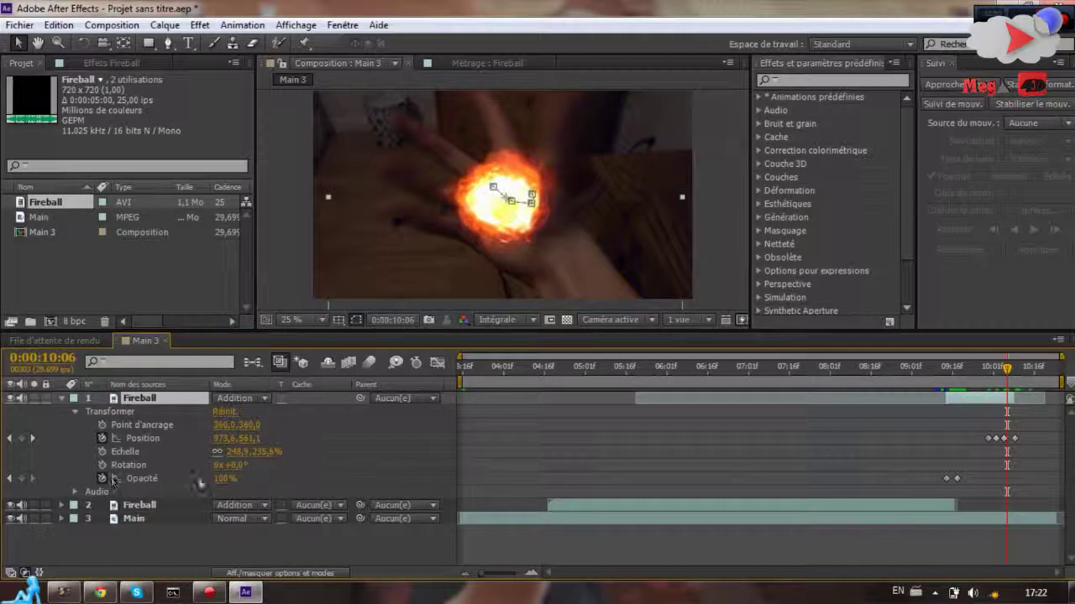
{"action": "left_click", "coordinate": [21, 478]}
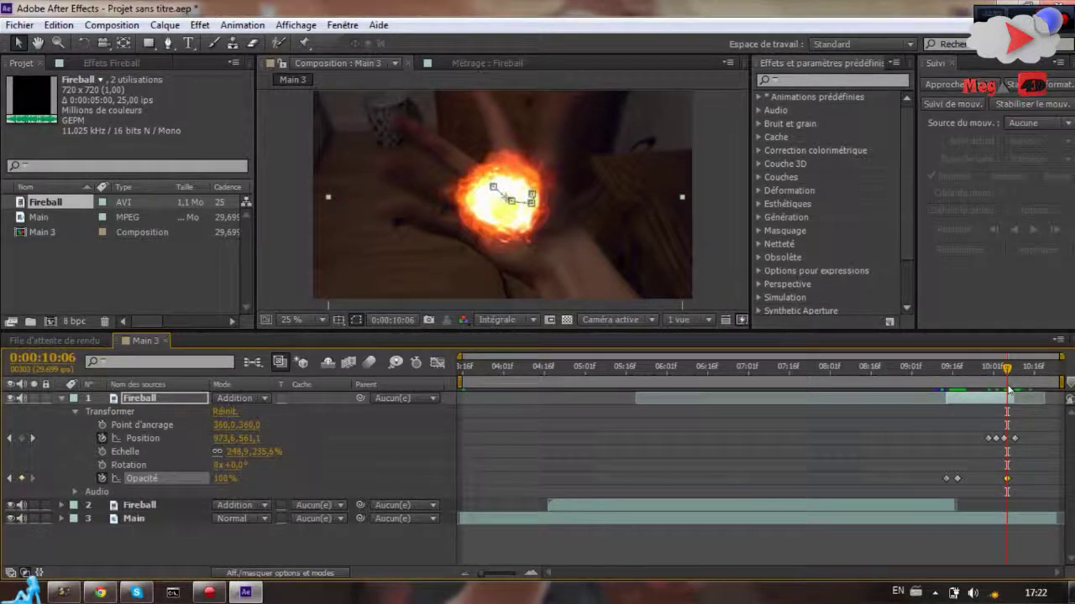
{"action": "left_click_drag", "start_coordinate": [1005, 373], "coordinate": [1011, 376]}
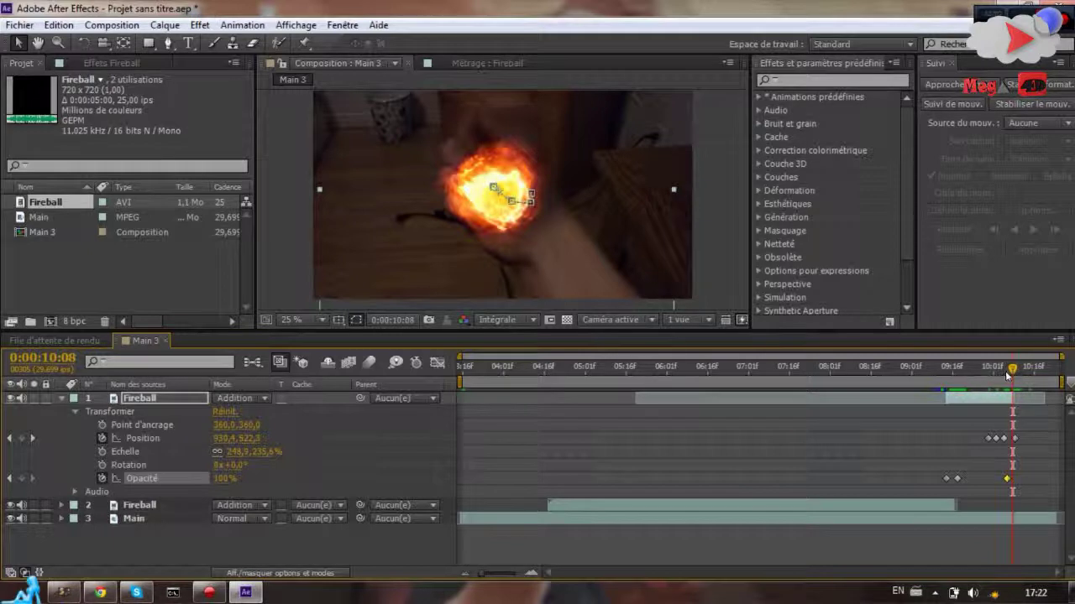
{"action": "left_click_drag", "start_coordinate": [1010, 375], "coordinate": [1012, 375]}
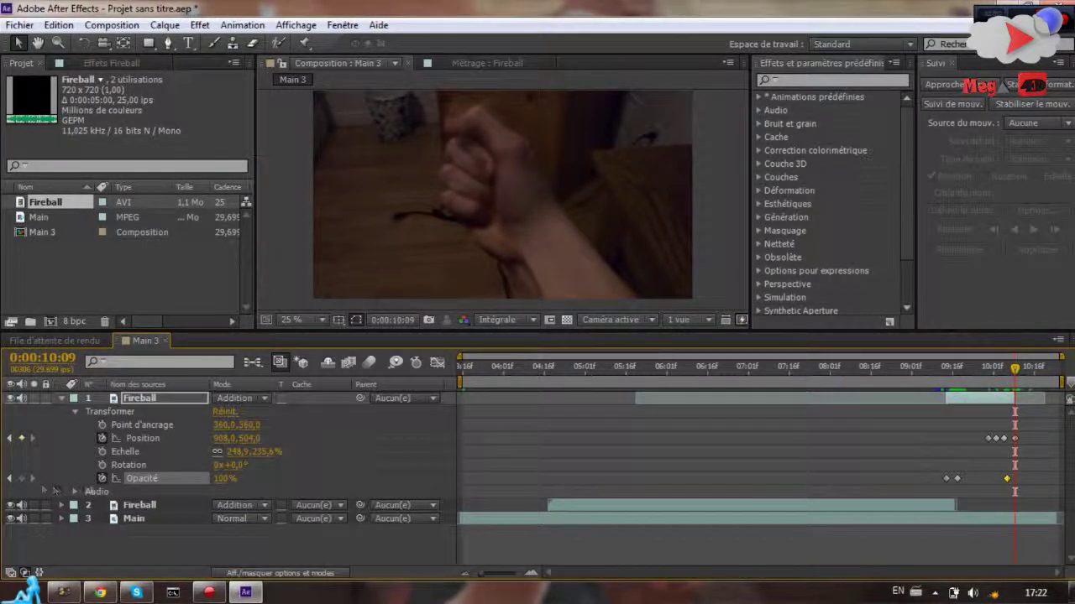
{"action": "left_click_drag", "start_coordinate": [222, 479], "coordinate": [238, 478]}
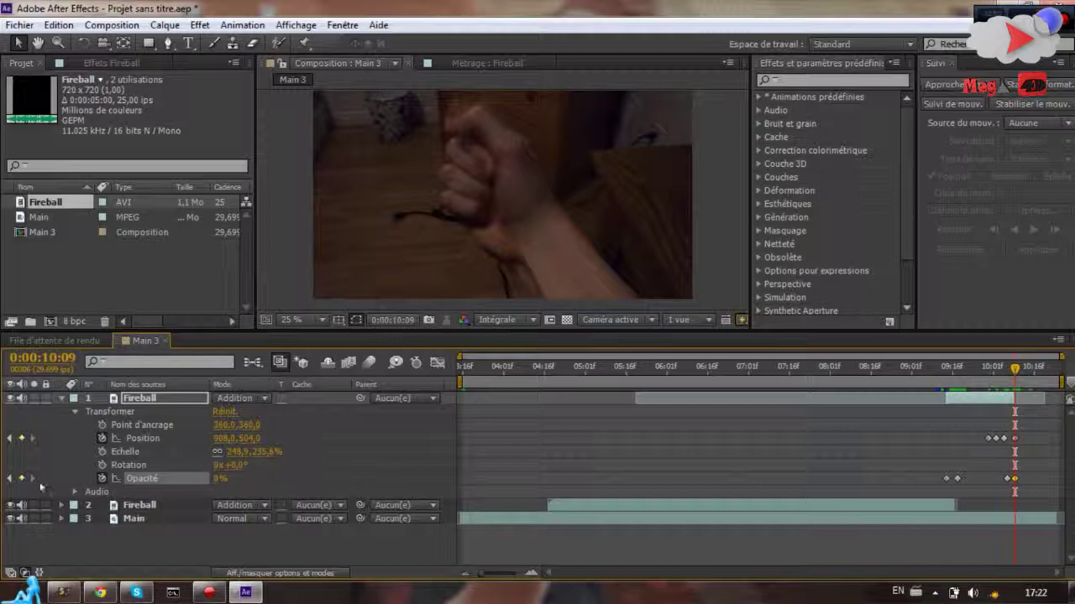
{"action": "left_click_drag", "start_coordinate": [1014, 367], "coordinate": [938, 370]}
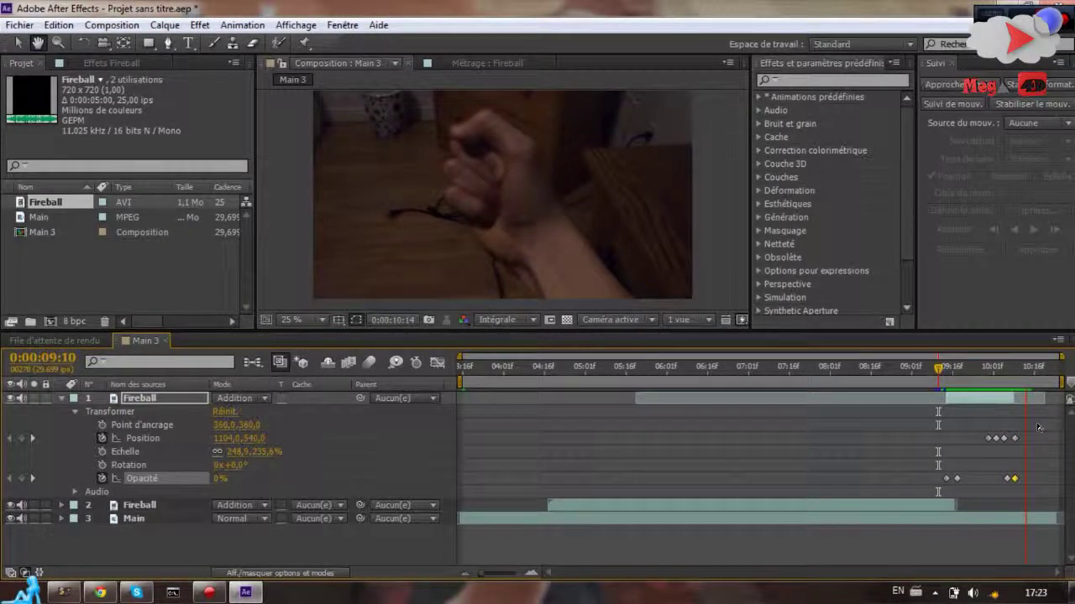
{"action": "key", "text": "space"}
Start keyframing the top Fireball layer's scale at 0:00:10:06 and shrink the fireball to fit inside the closing fist at 0:00:10:08
{"action": "left_click_drag", "start_coordinate": [1028, 372], "coordinate": [1004, 370]}
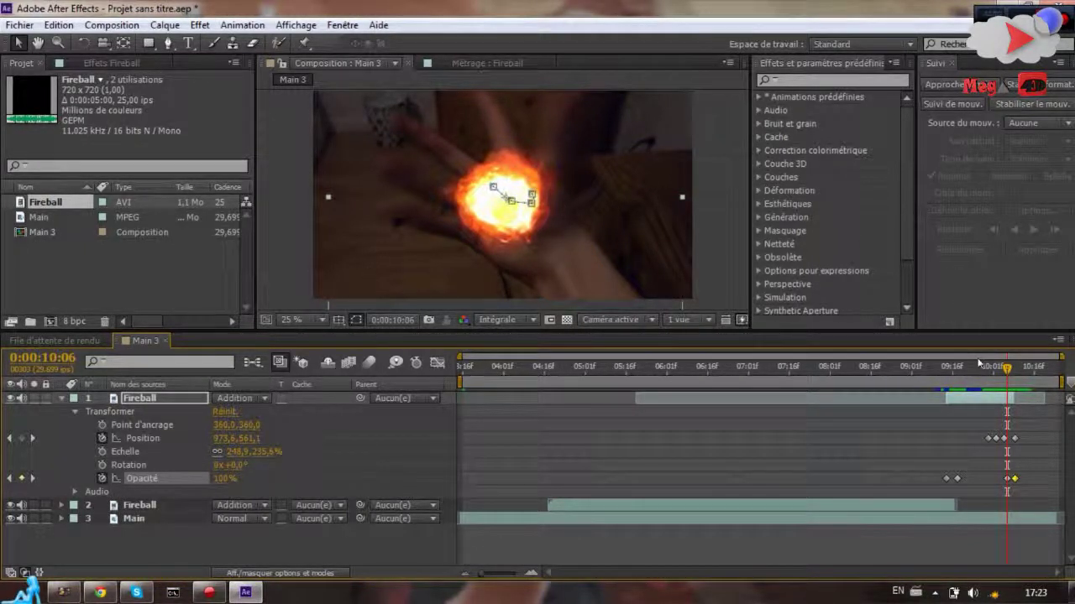
{"action": "left_click", "coordinate": [102, 453]}
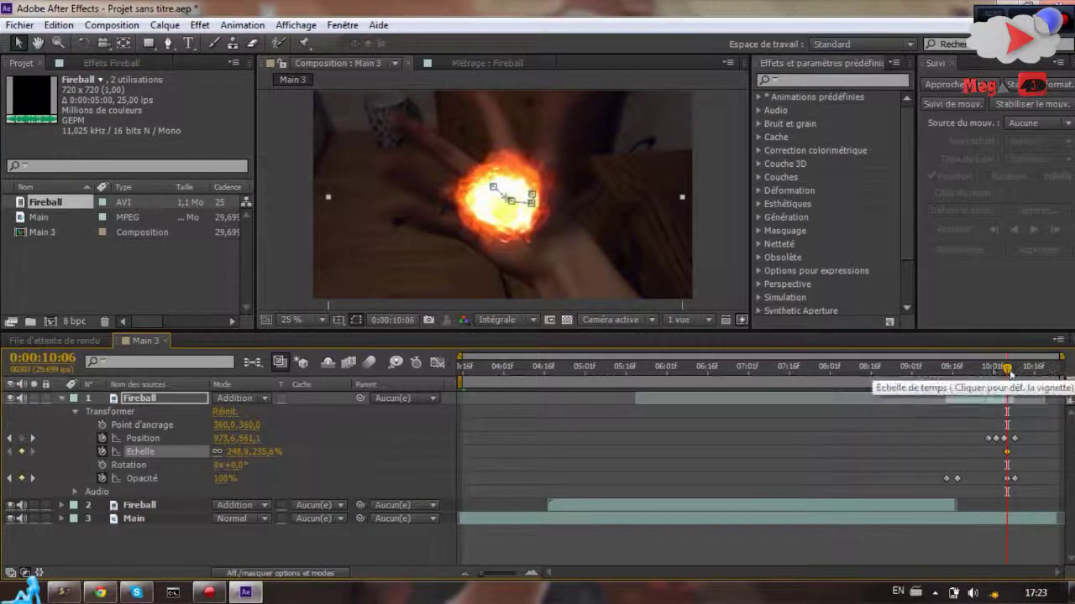
{"action": "left_click_drag", "start_coordinate": [1007, 372], "coordinate": [1014, 372]}
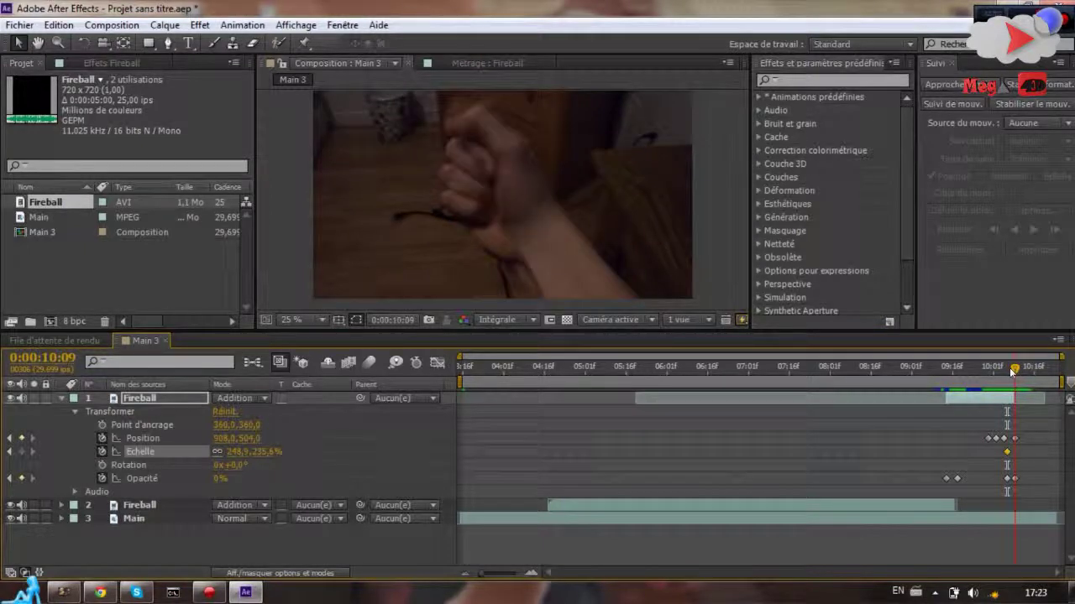
{"action": "left_click_drag", "start_coordinate": [1013, 372], "coordinate": [1015, 372]}
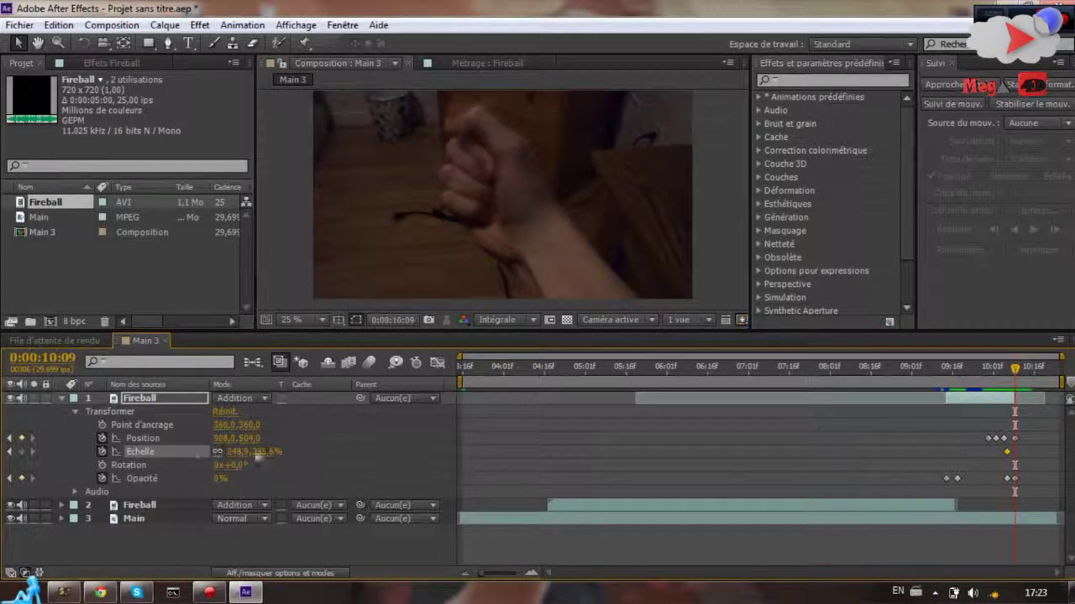
{"action": "scroll", "coordinate": [638, 234], "scroll_direction": "down", "scroll_amount": 2}
{"action": "scroll", "coordinate": [601, 249], "scroll_direction": "up", "scroll_amount": 1}
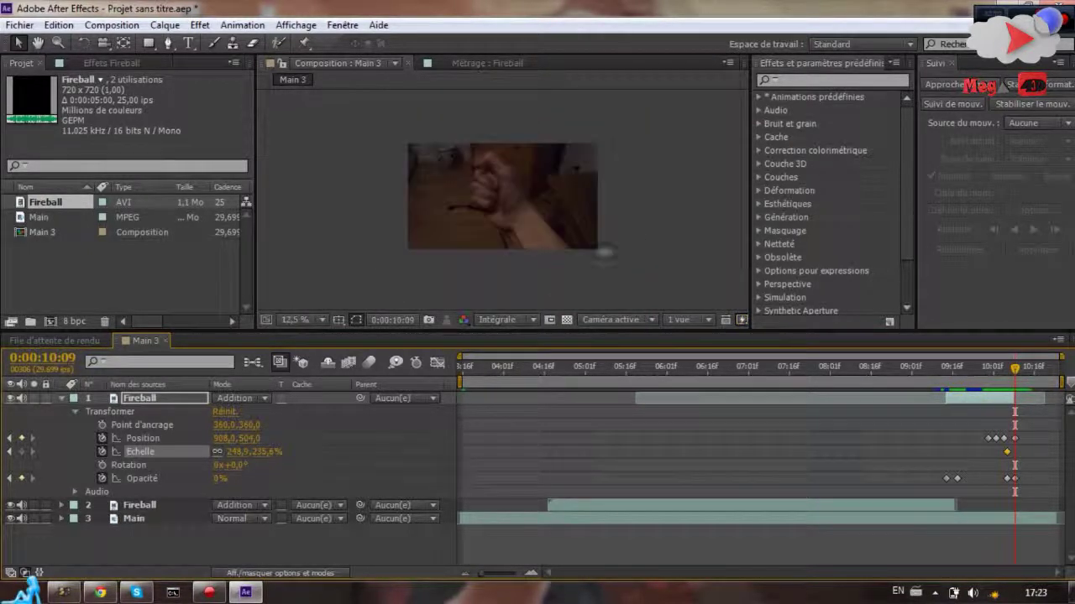
{"action": "left_click_drag", "start_coordinate": [1008, 371], "coordinate": [1010, 371]}
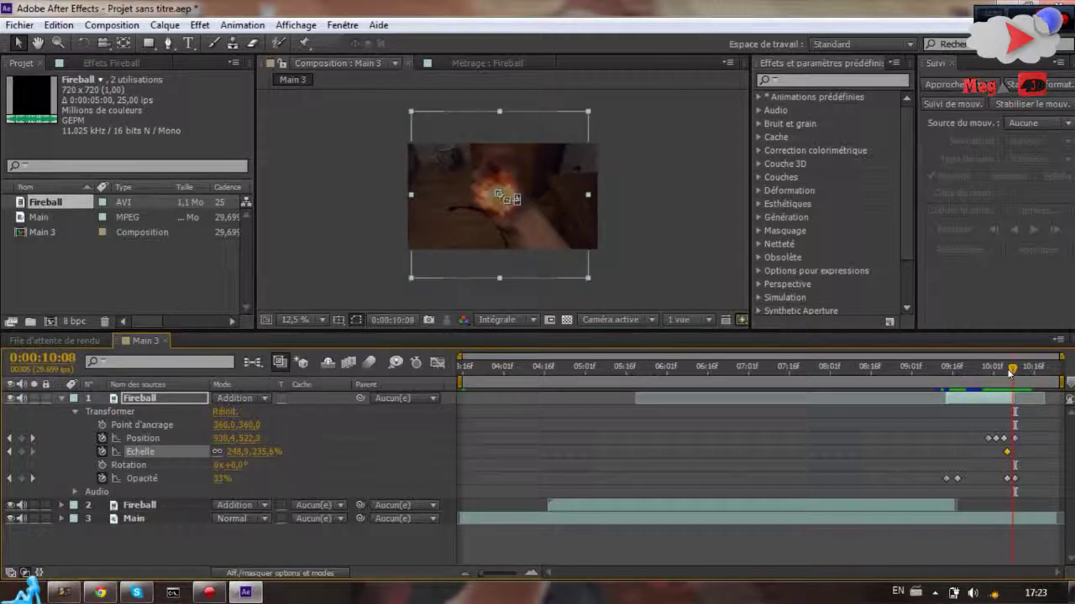
{"action": "scroll", "coordinate": [585, 272], "scroll_direction": "up", "scroll_amount": 1}
{"action": "scroll", "coordinate": [586, 272], "scroll_direction": "down", "scroll_amount": 1}
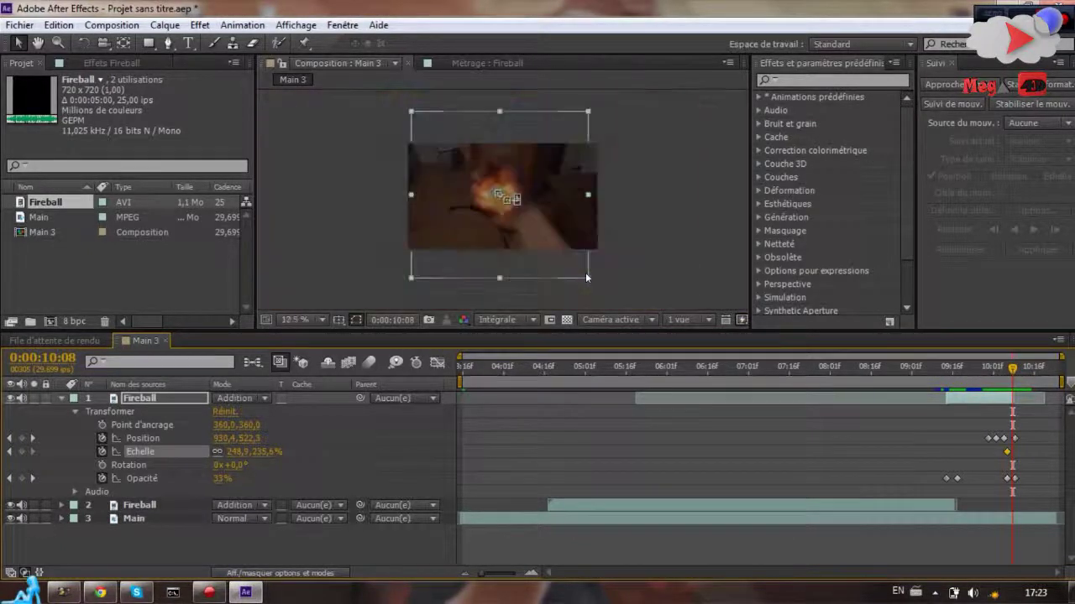
{"action": "left_click_drag", "start_coordinate": [585, 272], "coordinate": [529, 228]}
{"action": "scroll", "coordinate": [508, 218], "scroll_direction": "up", "scroll_amount": 3}
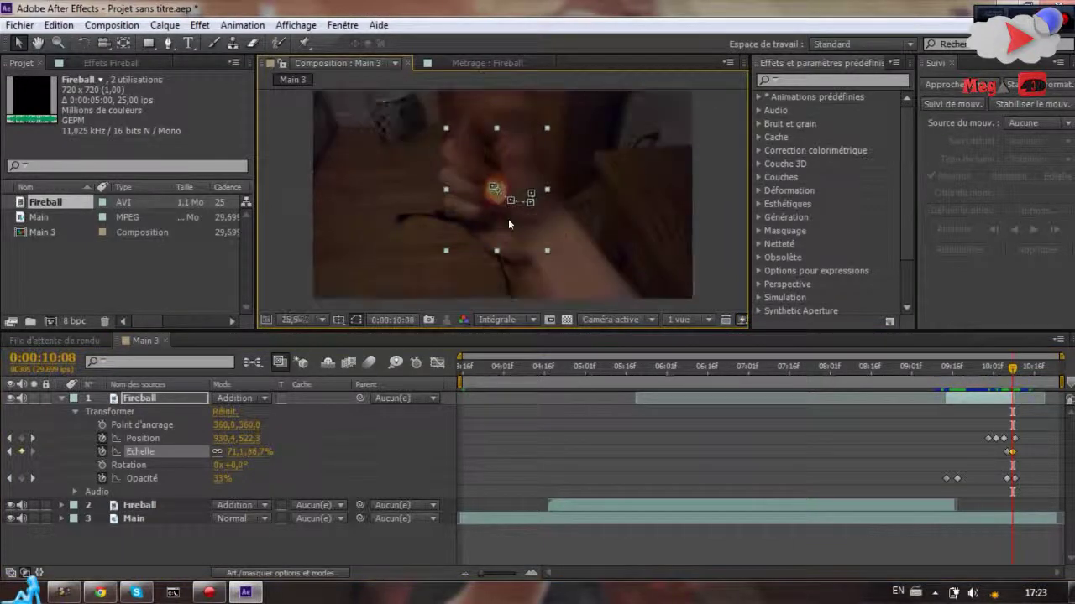
{"action": "scroll", "coordinate": [508, 218], "scroll_direction": "down", "scroll_amount": 2}
{"action": "left_click_drag", "start_coordinate": [537, 243], "coordinate": [561, 250]}
Play back the fist-closing section several times to check the fireball's shrink and fade-out
{"action": "left_click_drag", "start_coordinate": [1008, 371], "coordinate": [982, 371]}
{"action": "key", "text": "space"}
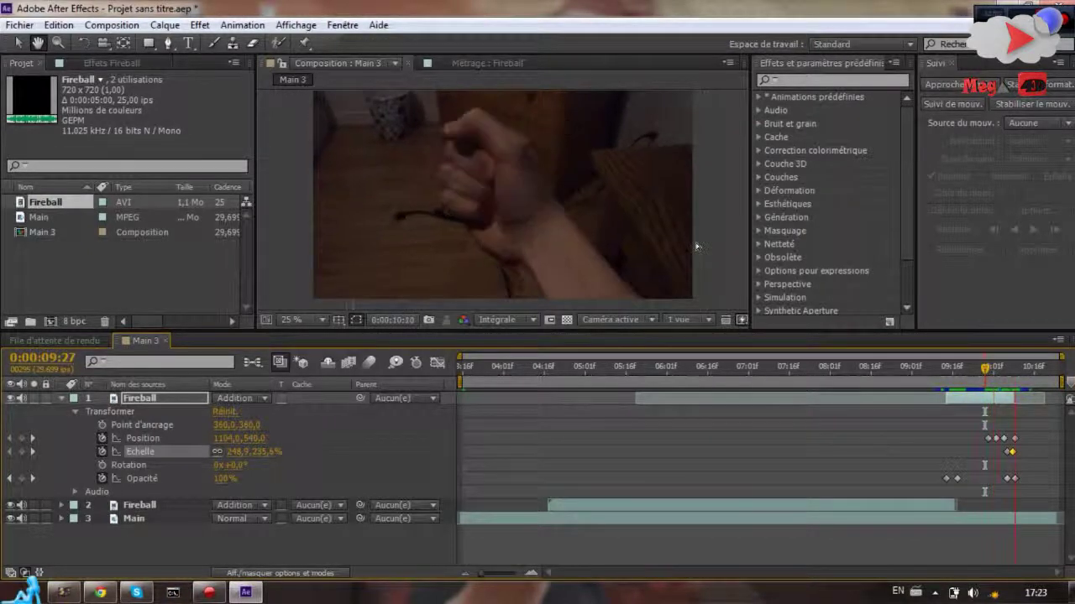
{"action": "left_click", "coordinate": [1021, 369]}
{"action": "left_click_drag", "start_coordinate": [1021, 373], "coordinate": [994, 373]}
{"action": "key", "text": "space"}
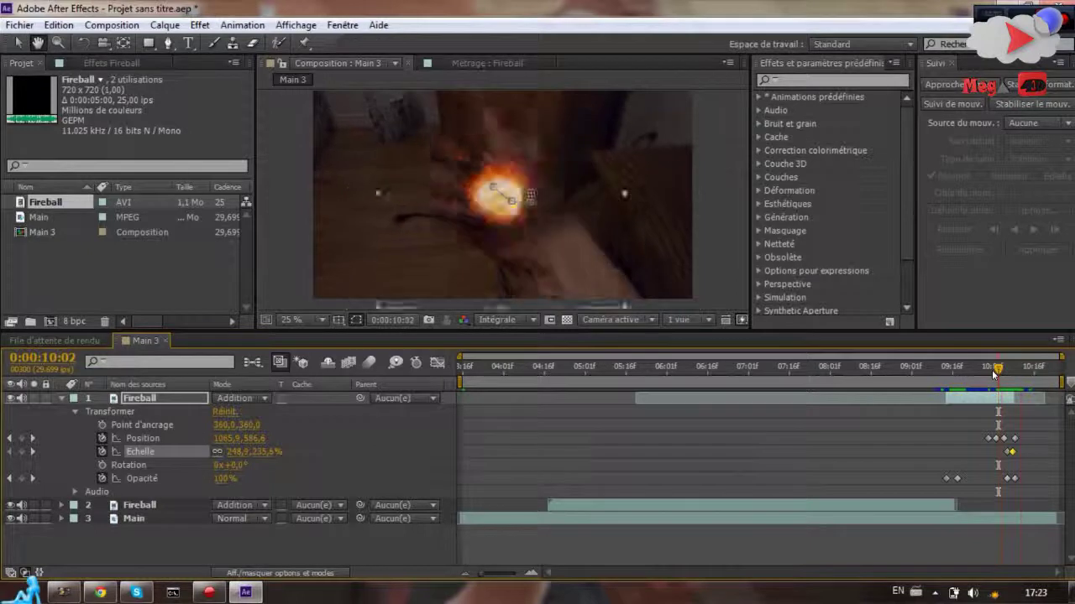
{"action": "key", "text": "space"}
{"action": "left_click_drag", "start_coordinate": [1028, 371], "coordinate": [988, 372]}
{"action": "key", "text": "space"}
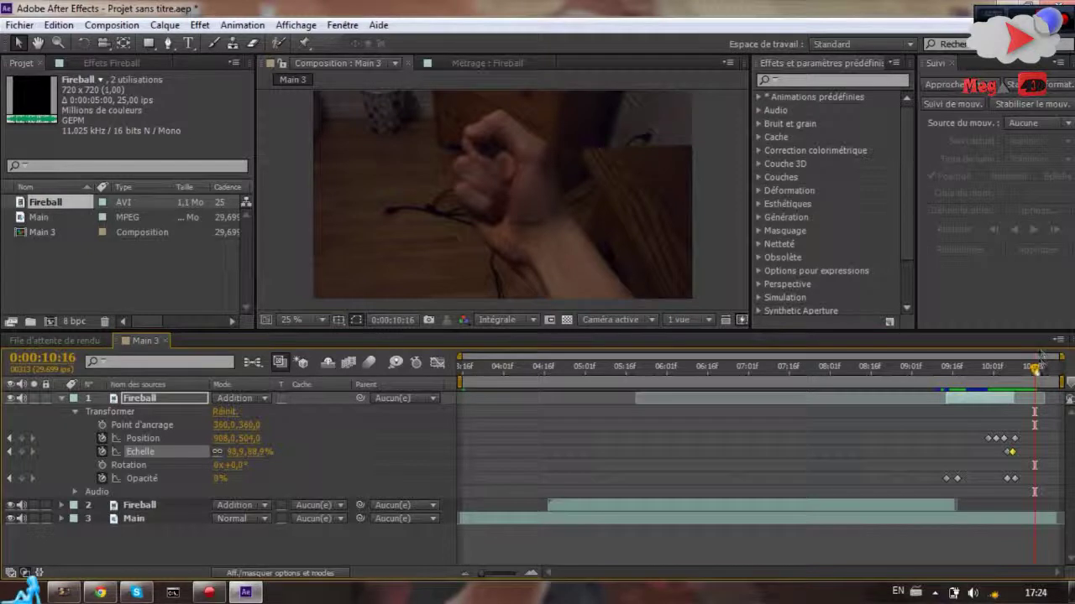
Start keyframing the Main layer's opacity with 100% at 0:00:10:18
{"action": "left_click_drag", "start_coordinate": [1035, 370], "coordinate": [1039, 378]}
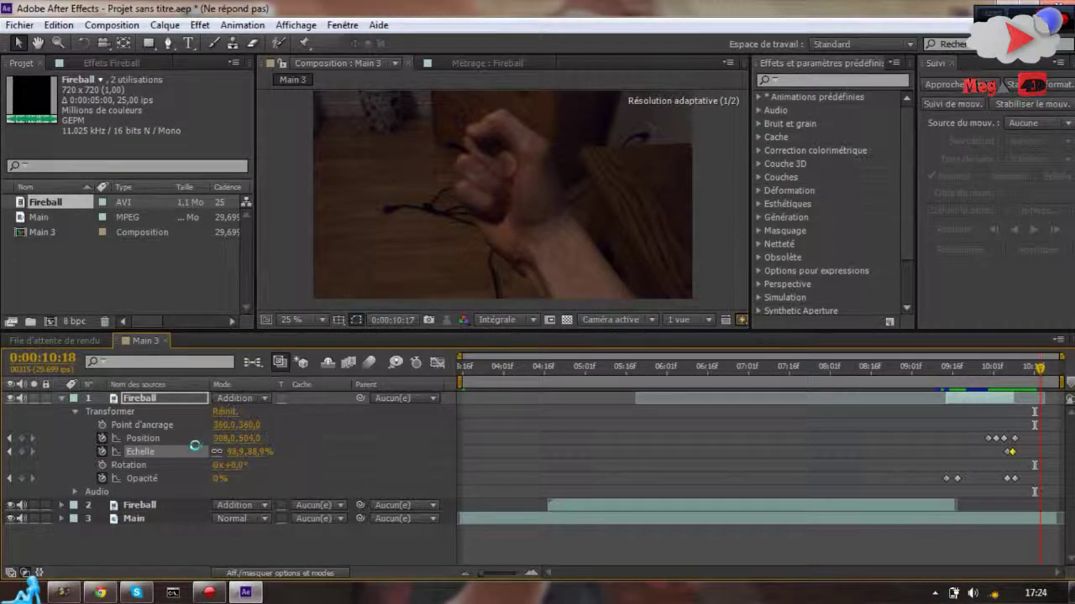
{"action": "left_click", "coordinate": [61, 399]}
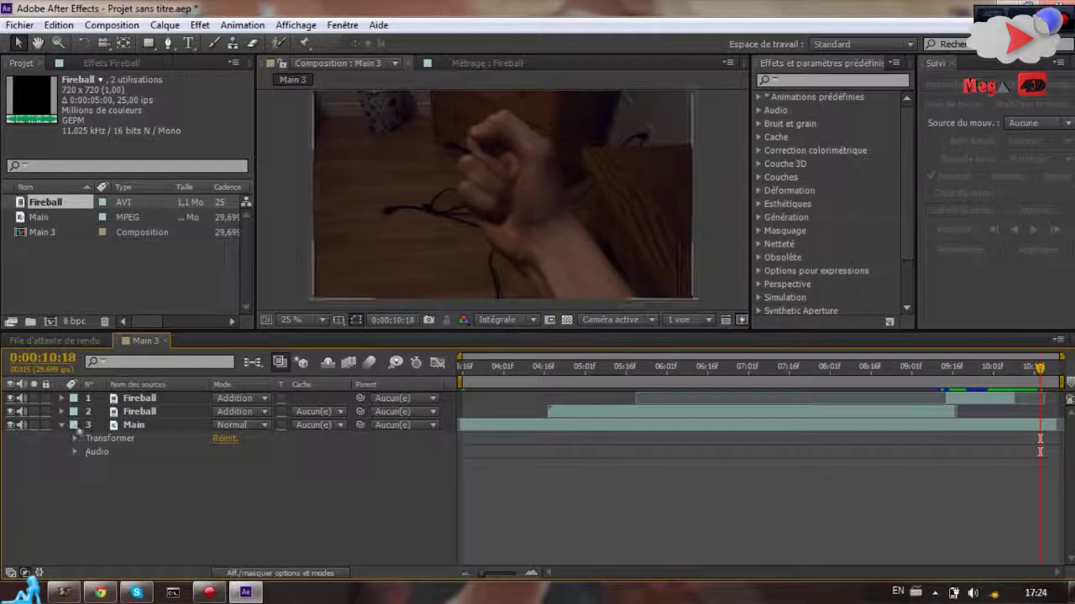
{"action": "left_click", "coordinate": [74, 438]}
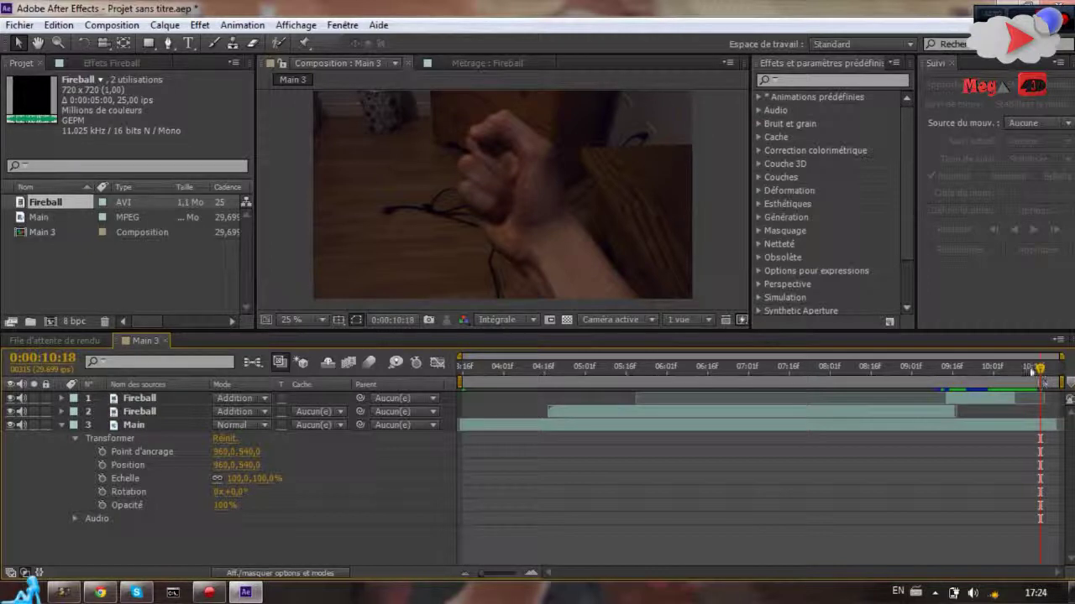
{"action": "left_click", "coordinate": [1038, 372]}
{"action": "left_click", "coordinate": [1036, 372]}
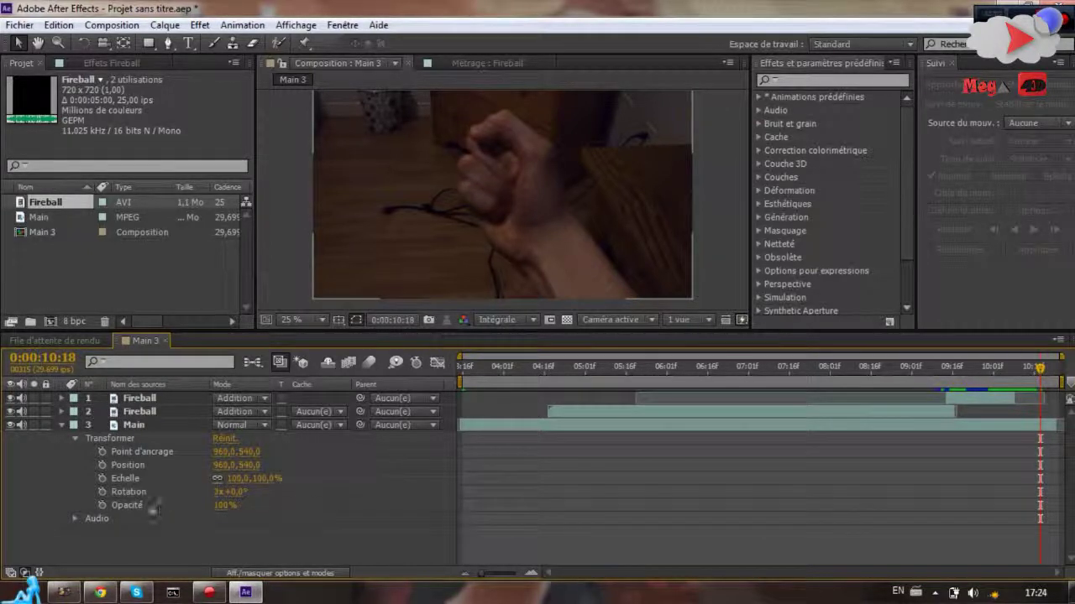
{"action": "left_click", "coordinate": [101, 506]}
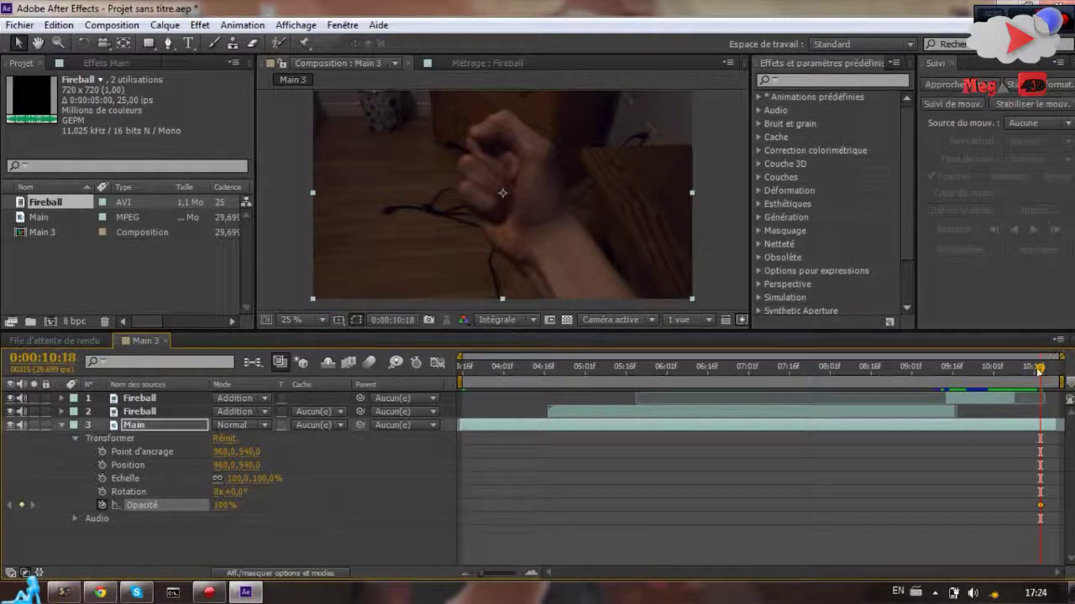
Keyframe the Main layer's opacity at 0% at 0:00:10:24, preview the fade to black and collapse the layer
{"action": "left_click_drag", "start_coordinate": [1044, 372], "coordinate": [1057, 372]}
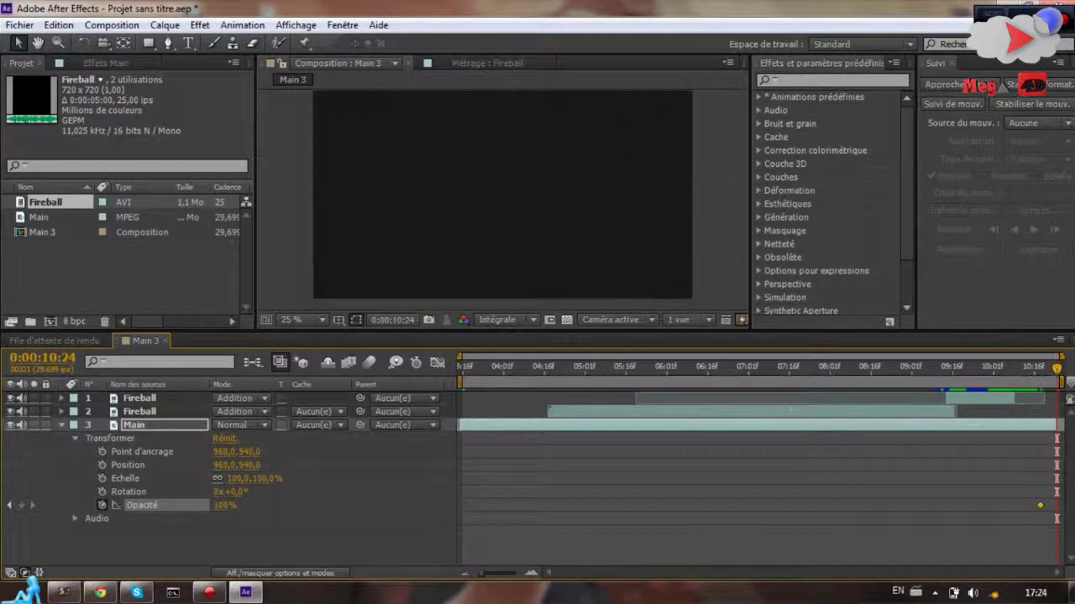
{"action": "left_click", "coordinate": [221, 505]}
{"action": "type", "text": "0"}
{"action": "key", "text": "Return"}
{"action": "left_click_drag", "start_coordinate": [1055, 370], "coordinate": [962, 366]}
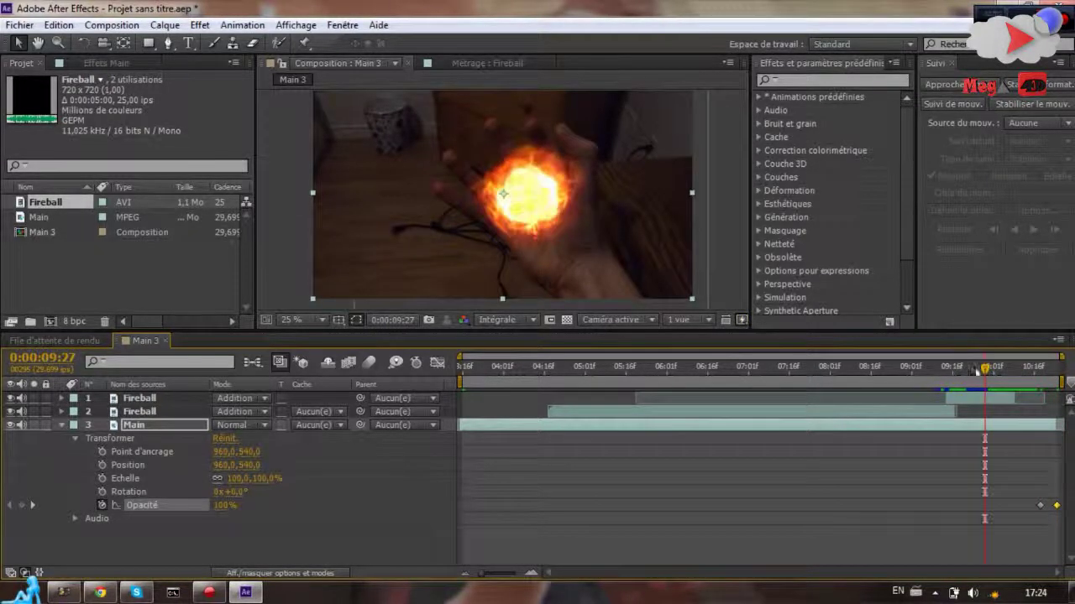
{"action": "key", "text": "space"}
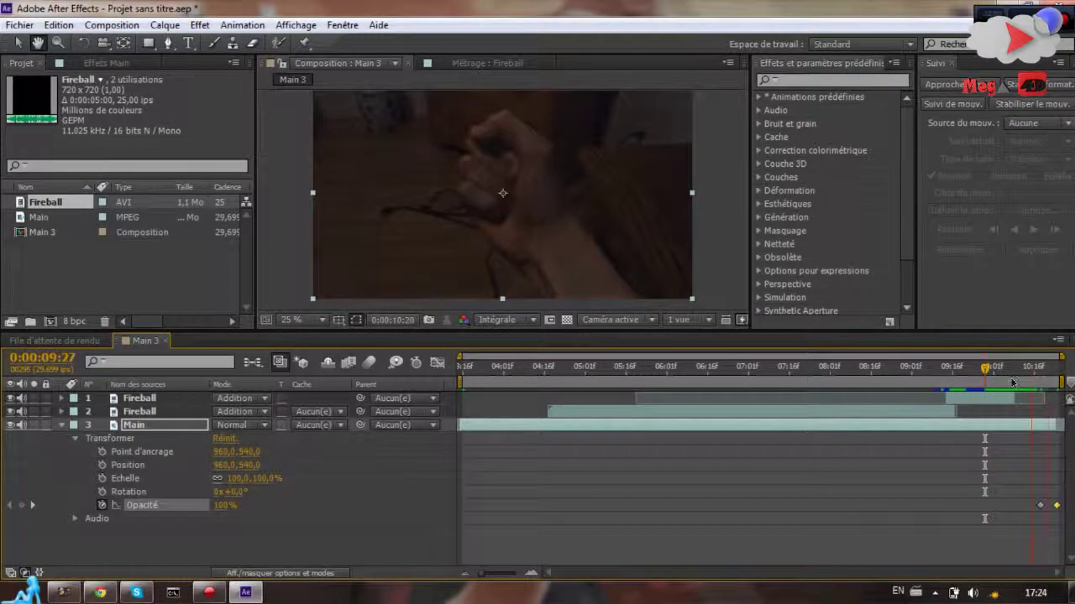
{"action": "key", "text": "space"}
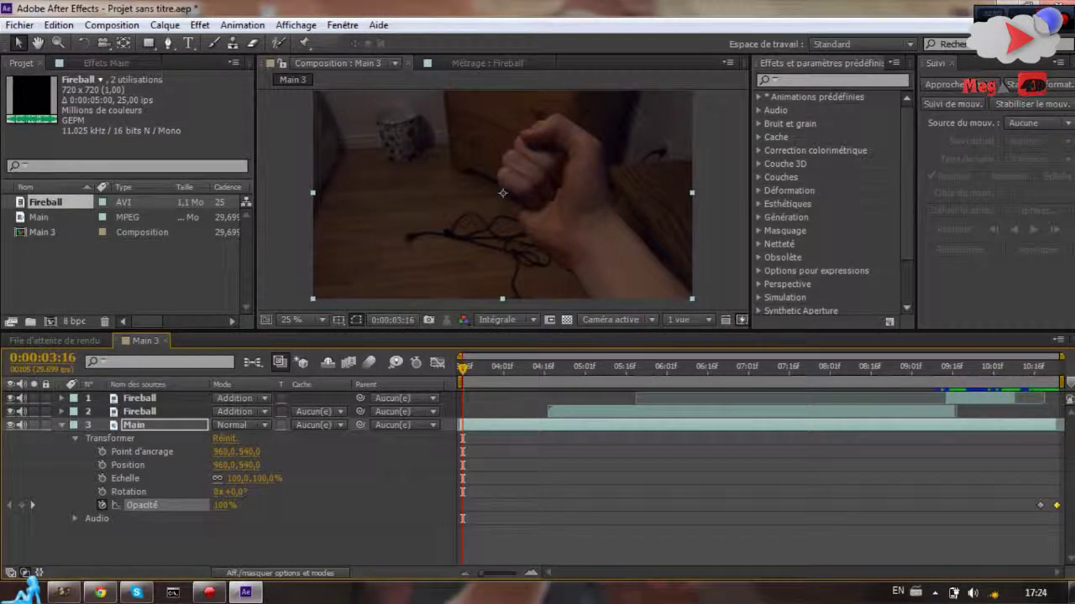
{"action": "left_click", "coordinate": [62, 426]}
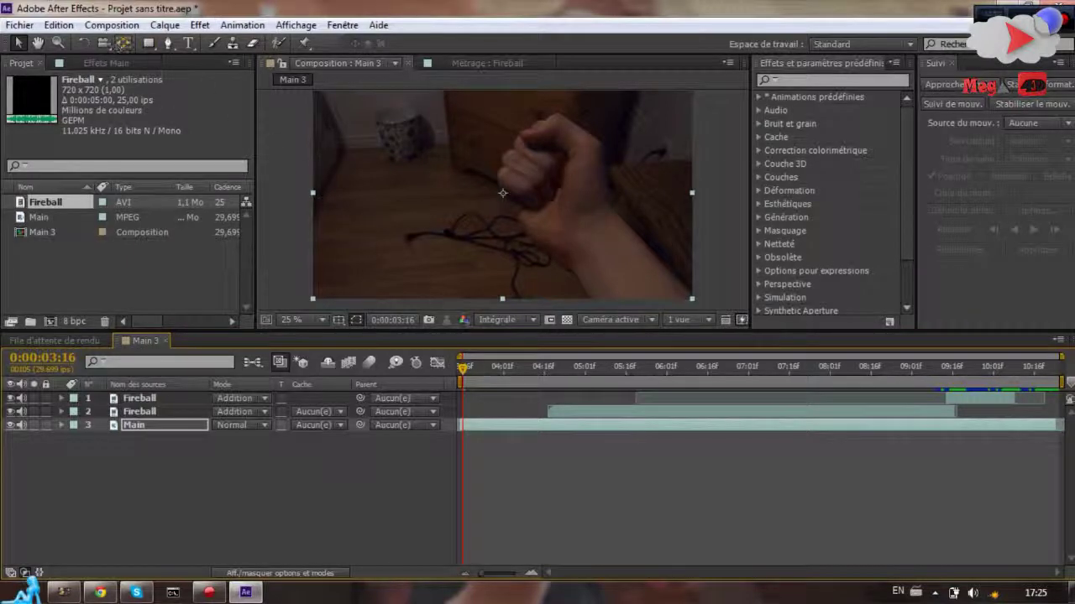
Add the Main 3 composition to the render queue and show the queue
{"action": "left_click", "coordinate": [107, 25]}
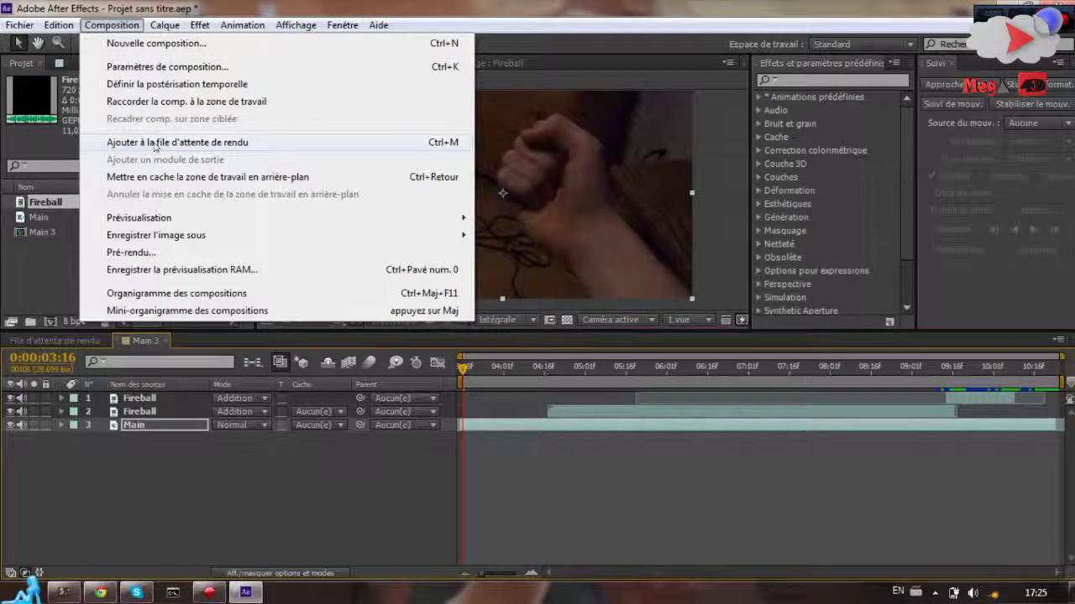
{"action": "left_click", "coordinate": [155, 143]}
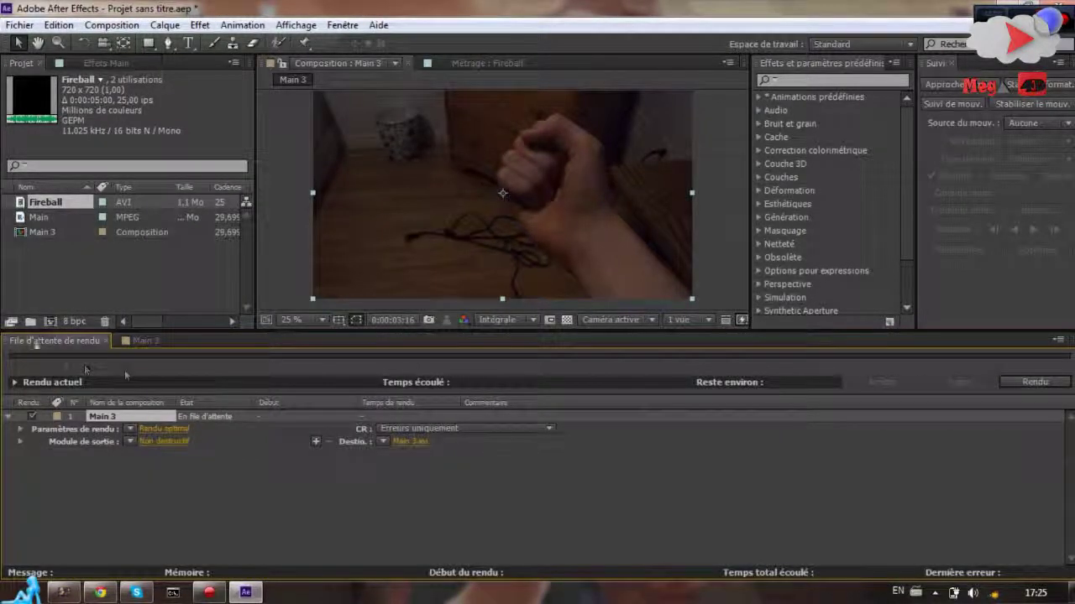
{"action": "left_click", "coordinate": [144, 340]}
{"action": "left_click", "coordinate": [84, 341]}
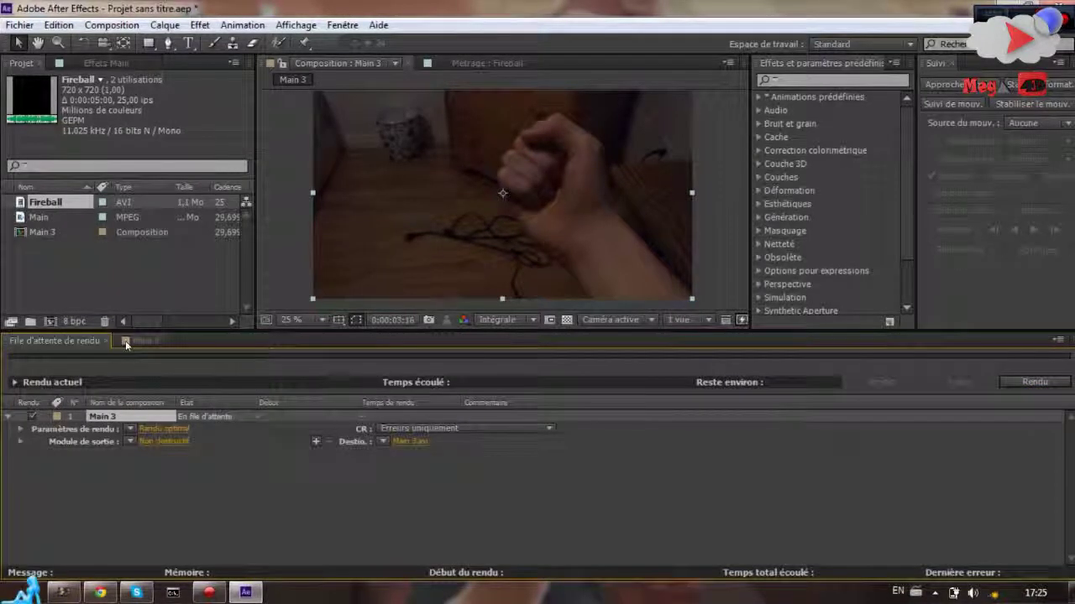
{"action": "left_click", "coordinate": [125, 340]}
{"action": "left_click", "coordinate": [73, 345]}
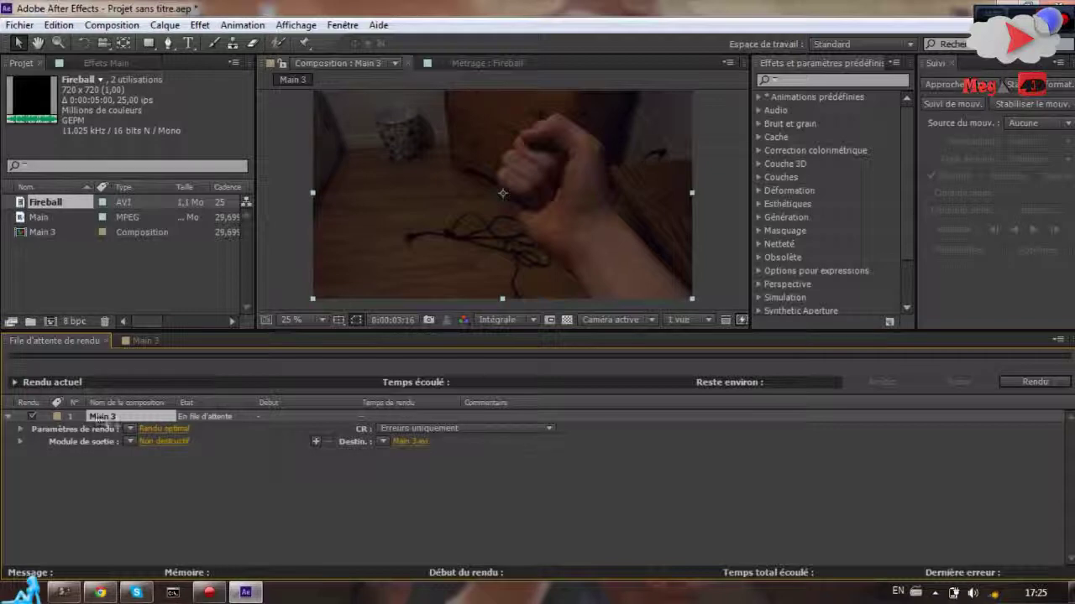
Check the render settings of Main 3 and enable stereo audio output in its output module settings
{"action": "left_click", "coordinate": [169, 430]}
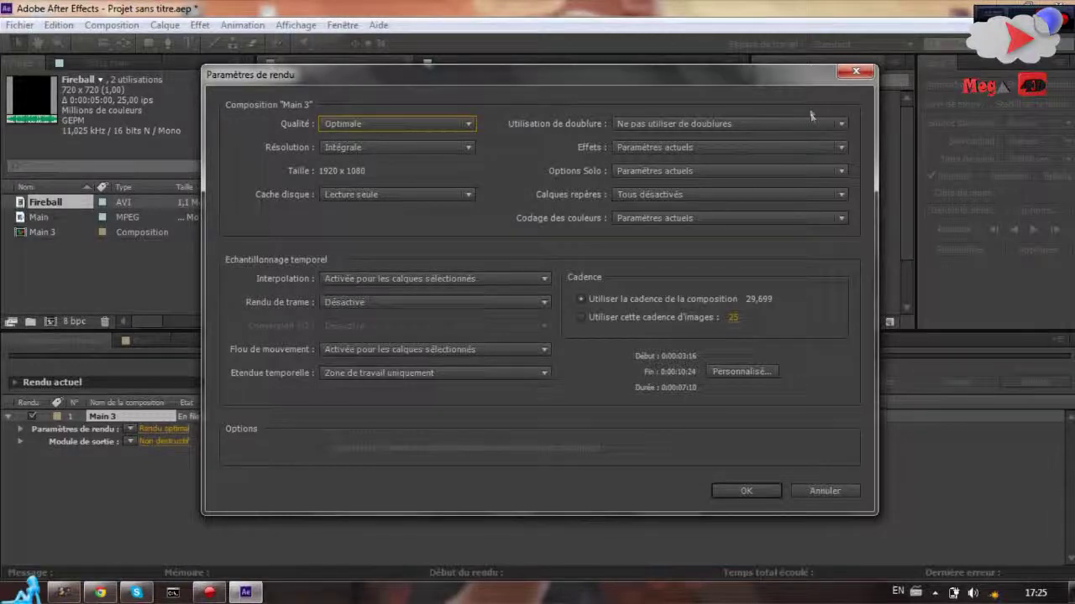
{"action": "left_click", "coordinate": [855, 71]}
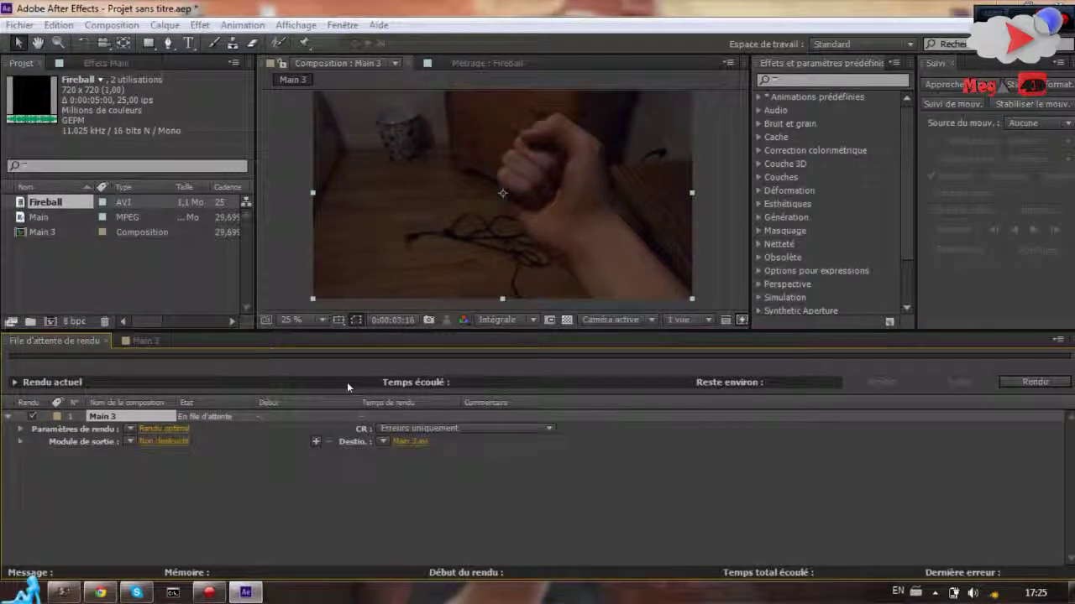
{"action": "left_click", "coordinate": [157, 445]}
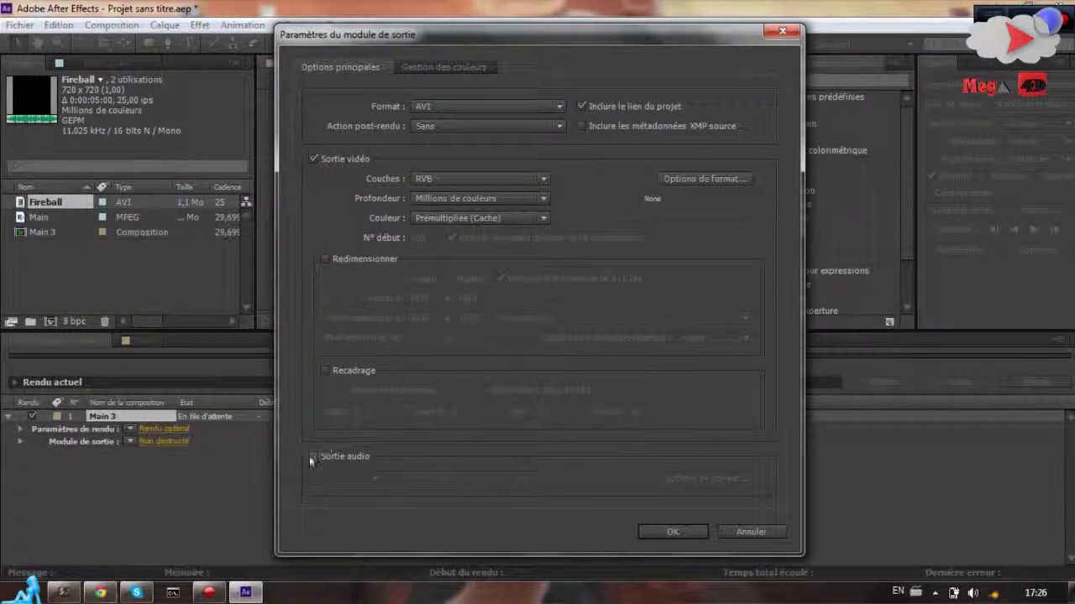
{"action": "left_click", "coordinate": [312, 456]}
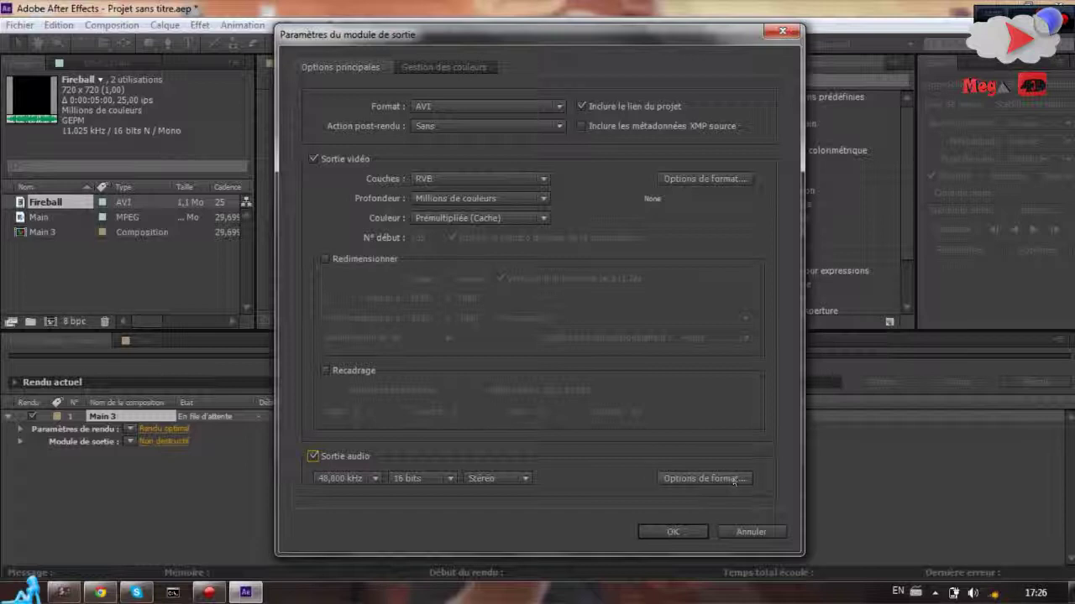
{"action": "left_click", "coordinate": [520, 479]}
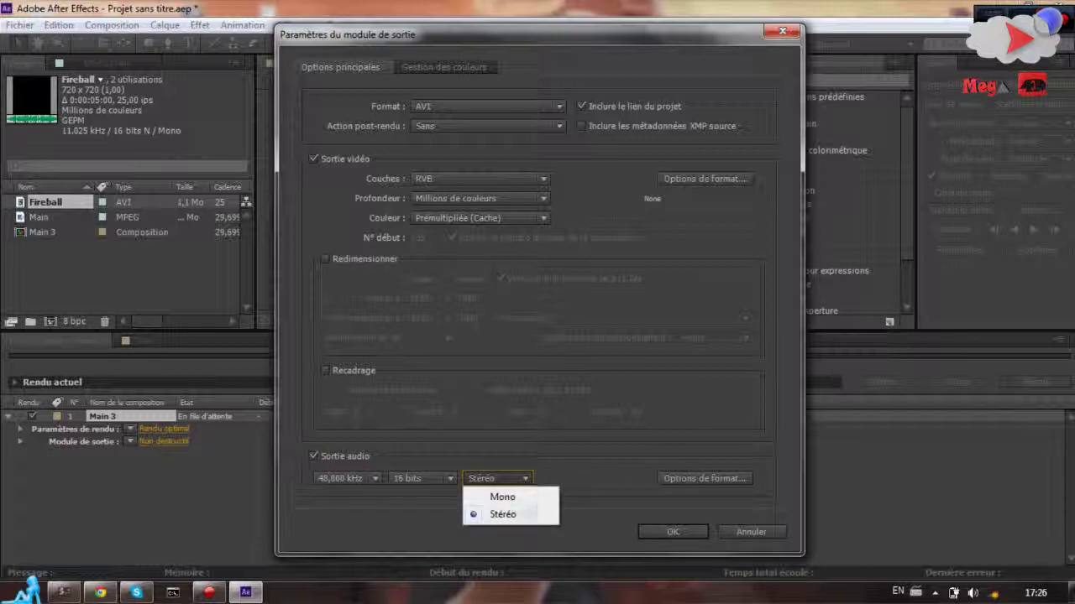
{"action": "left_click", "coordinate": [517, 514]}
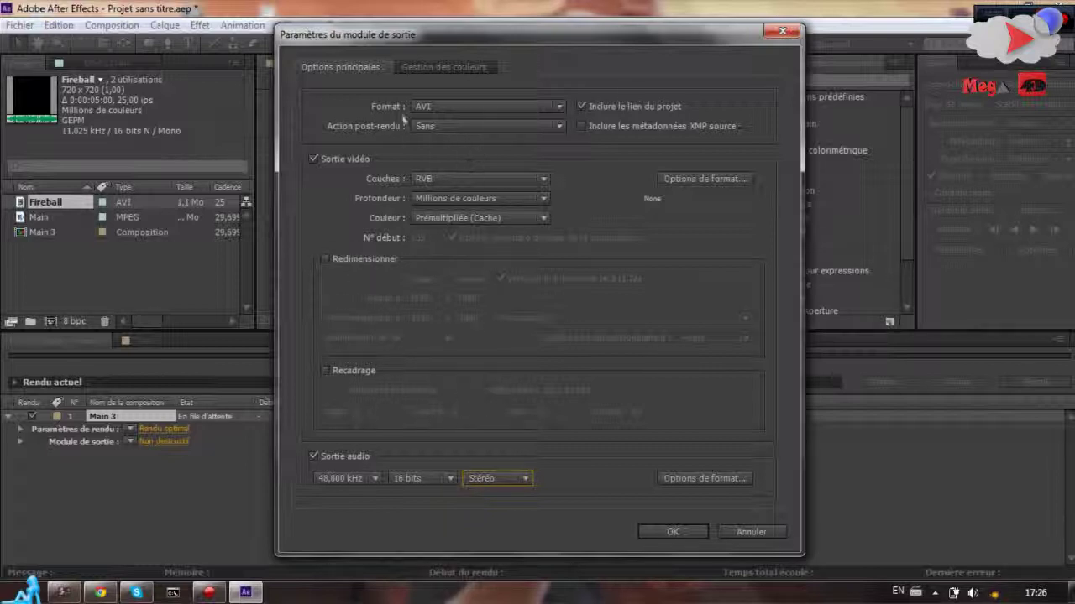
Keep AVI as the output format, check the colour management options and accept the output module settings
{"action": "left_click", "coordinate": [445, 106]}
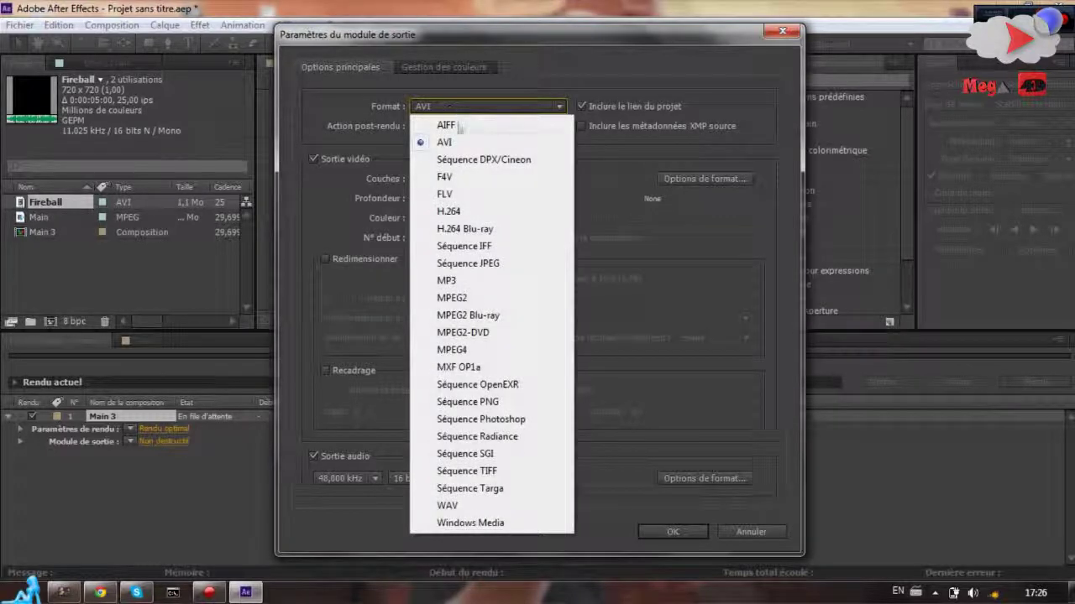
{"action": "left_click", "coordinate": [445, 140]}
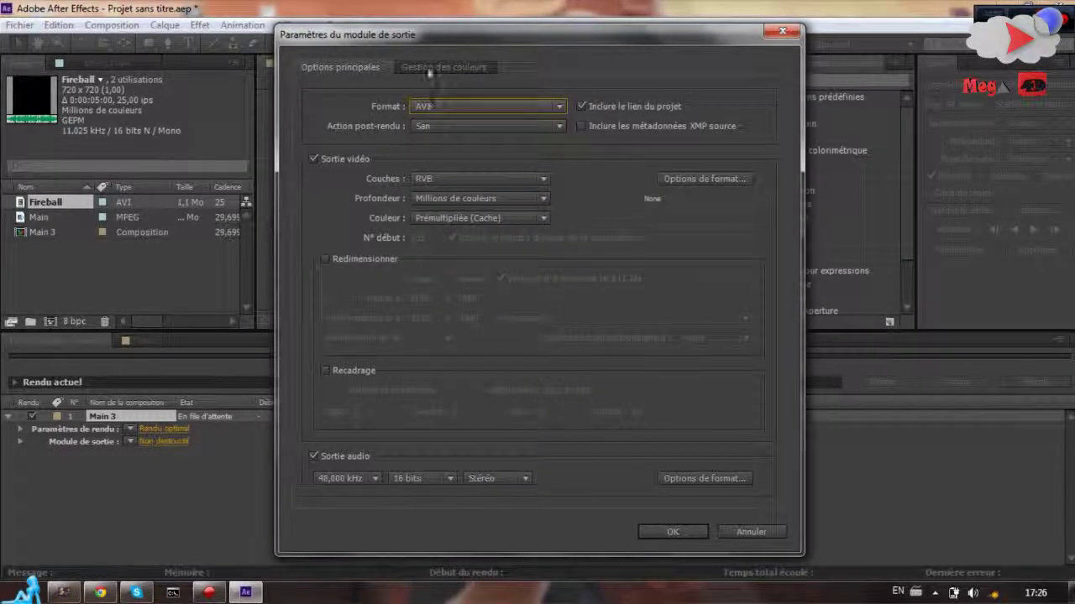
{"action": "left_click", "coordinate": [427, 66]}
{"action": "left_click", "coordinate": [359, 65]}
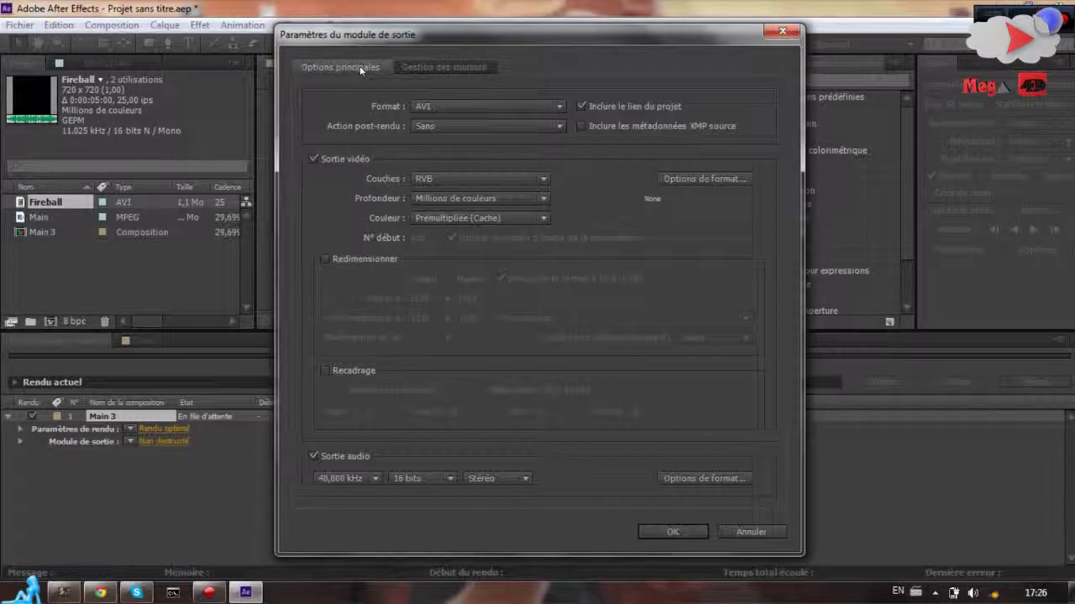
{"action": "left_click", "coordinate": [428, 68]}
{"action": "left_click", "coordinate": [354, 66]}
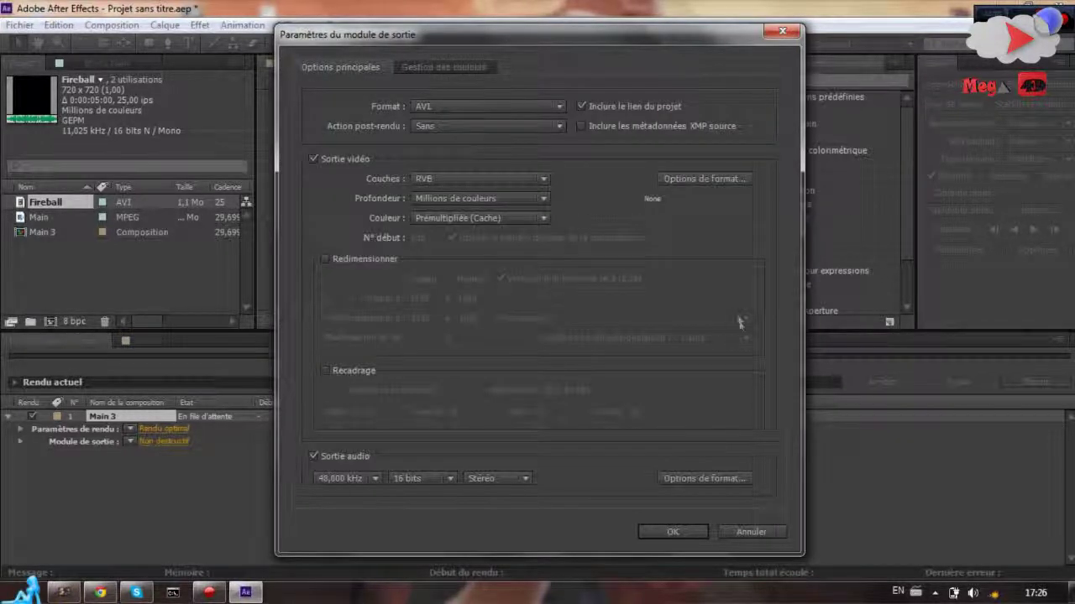
{"action": "left_click", "coordinate": [700, 532]}
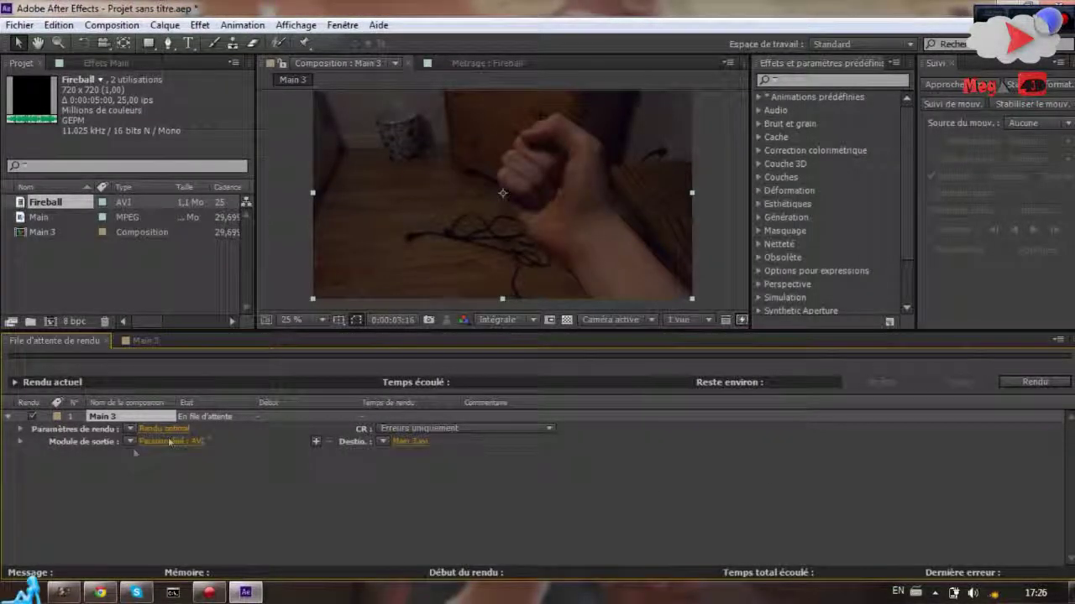
Set the render destination file name to "Tuto Fireball" in the Afters Effects folder and return to the Main 3 timeline
{"action": "left_click", "coordinate": [415, 441]}
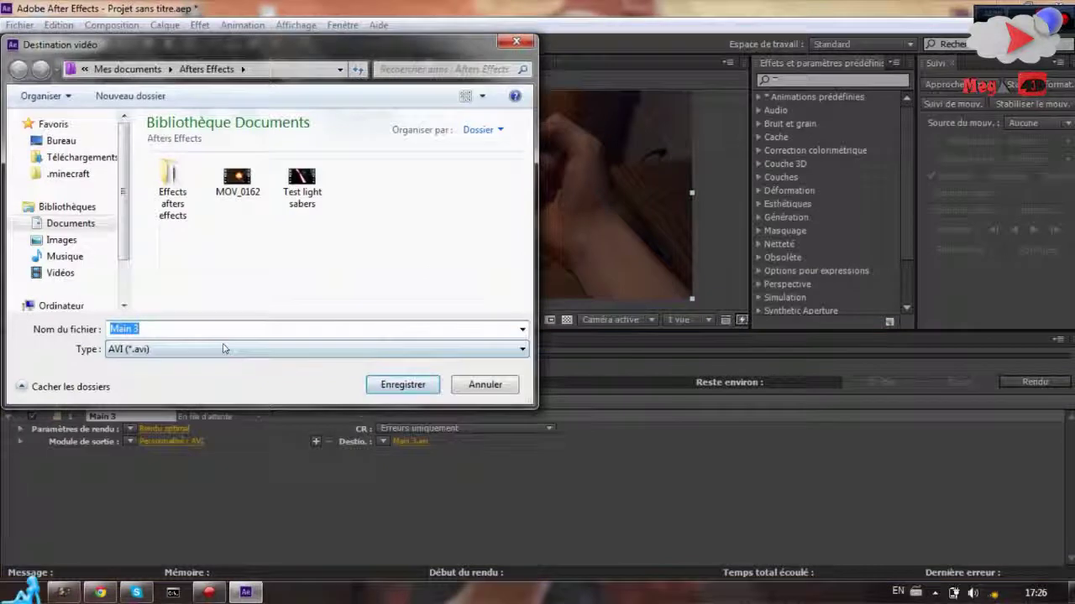
{"action": "key", "text": "BackSpace"}
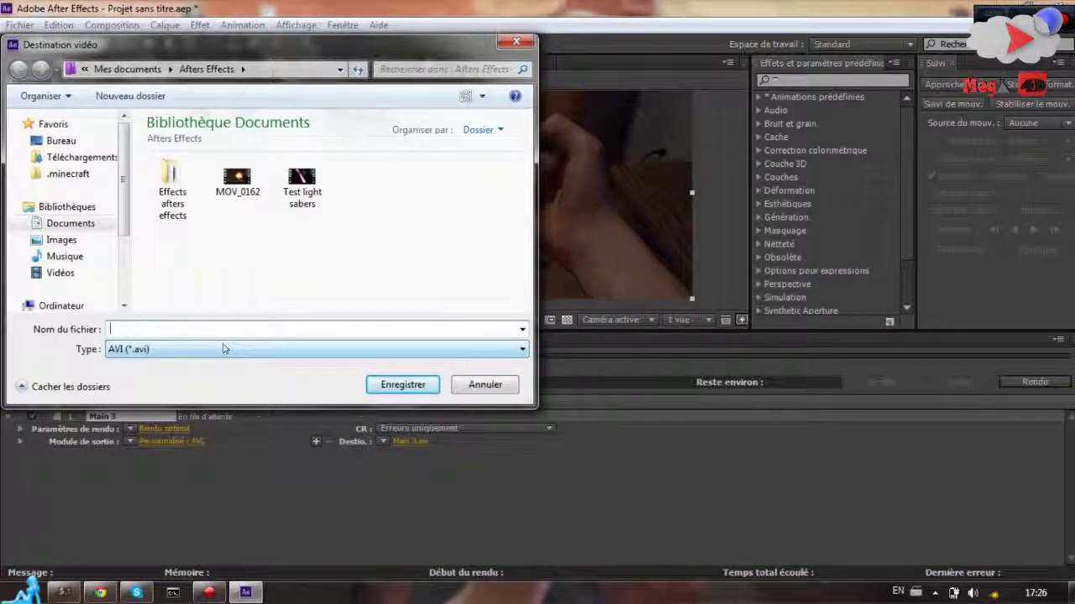
{"action": "type", "text": "Tuto "}
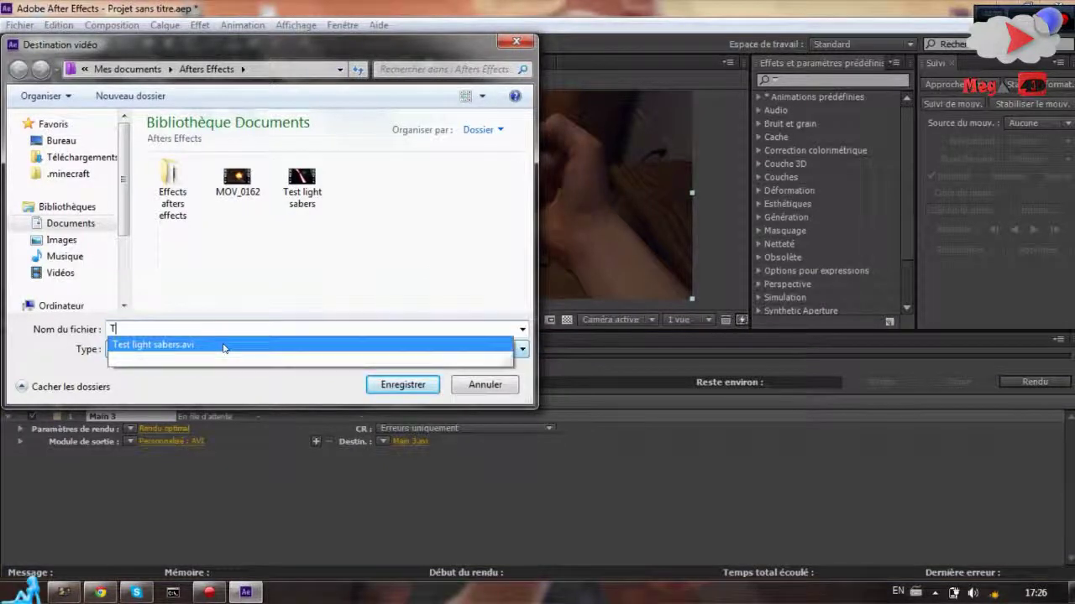
{"action": "type", "text": "Ma"}
{"action": "key", "text": "BackSpace"}
{"action": "key", "text": "BackSpace"}
{"action": "type", "text": "Fireball"}
{"action": "left_click", "coordinate": [370, 386]}
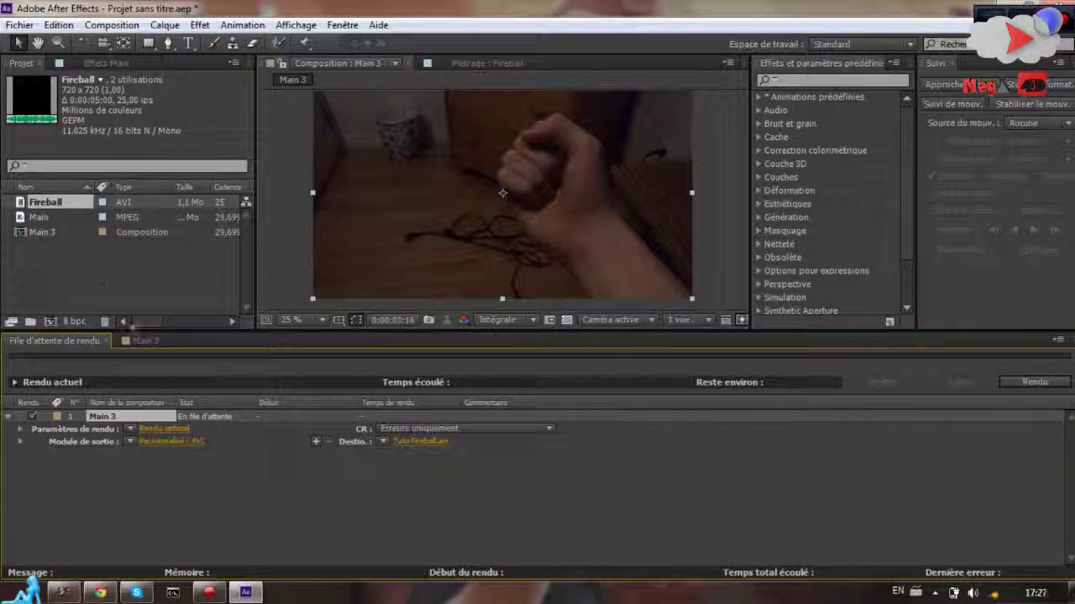
{"action": "left_click", "coordinate": [145, 341]}
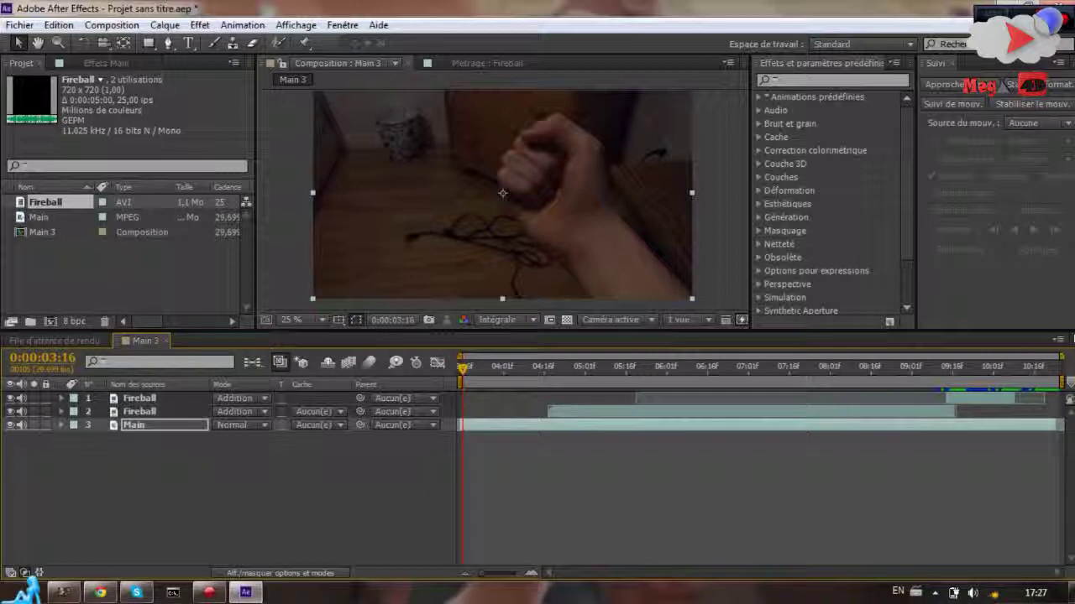